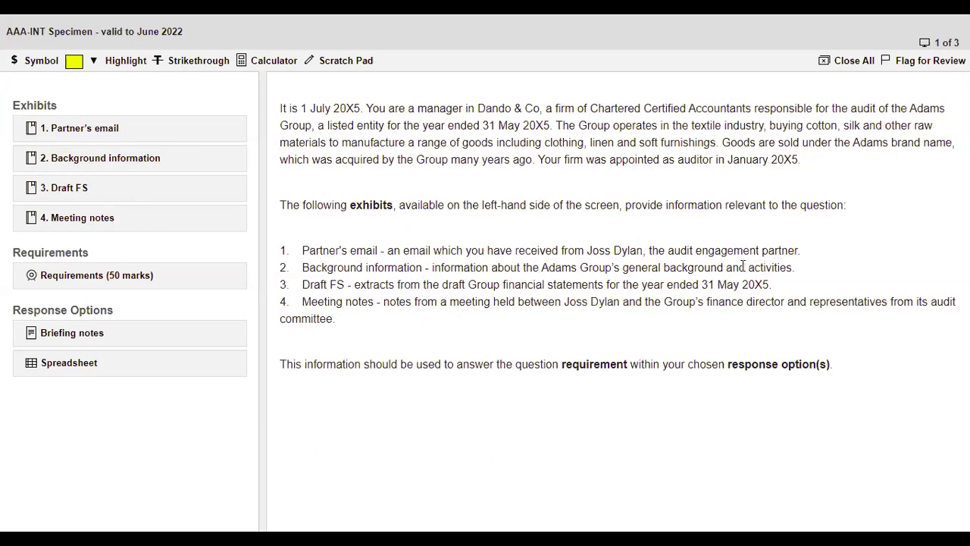
# Read the 50-mark question requirements, moving the window aside, and close them.
pyautogui.click(107, 277)
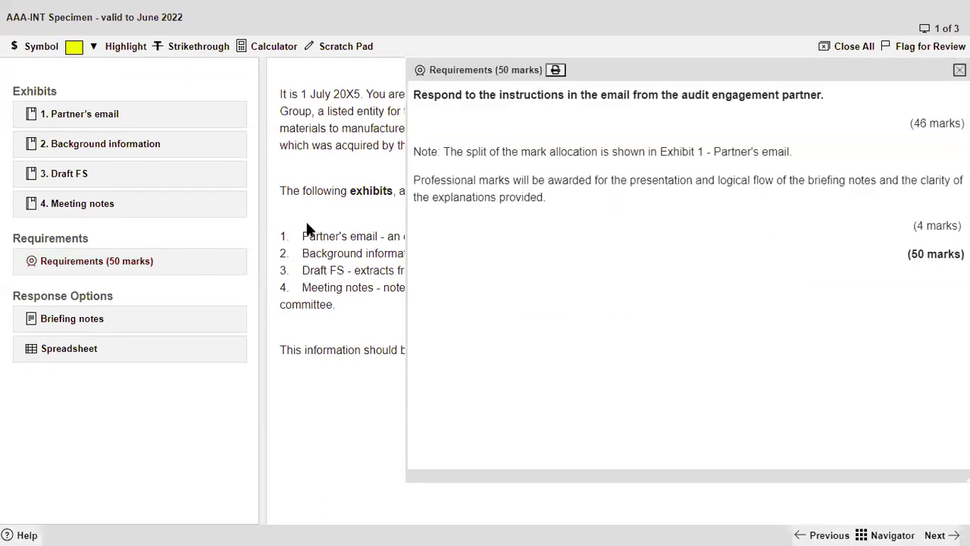
pyautogui.moveTo(599, 70); pyautogui.dragTo(452, 73)
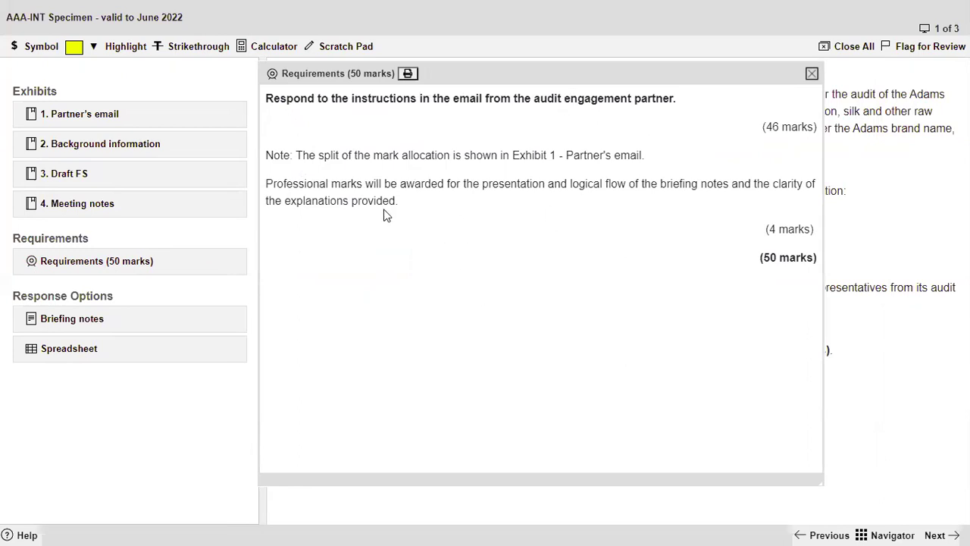
pyautogui.click(812, 73)
pyautogui.click(107, 118)
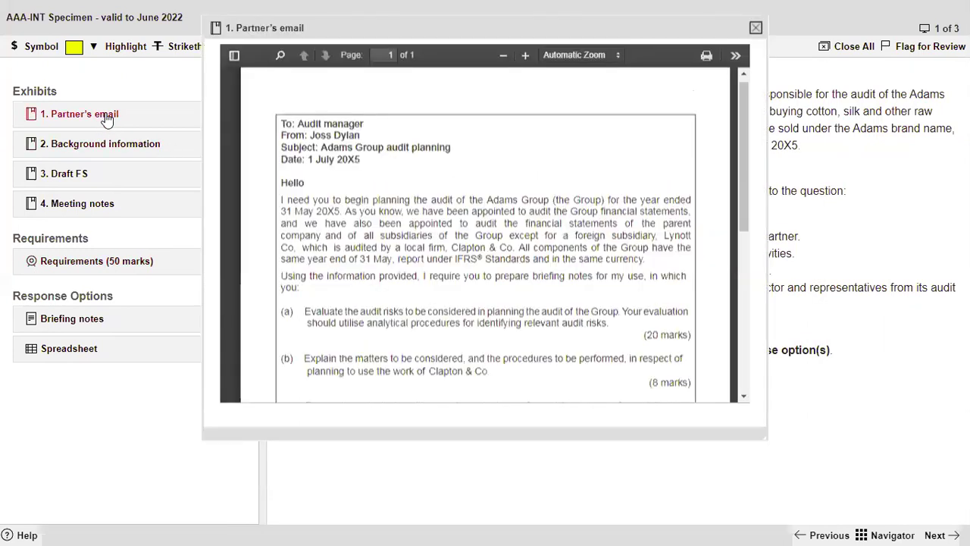
pyautogui.moveTo(767, 433); pyautogui.dragTo(877, 479)
pyautogui.moveTo(483, 32); pyautogui.dragTo(224, 141)
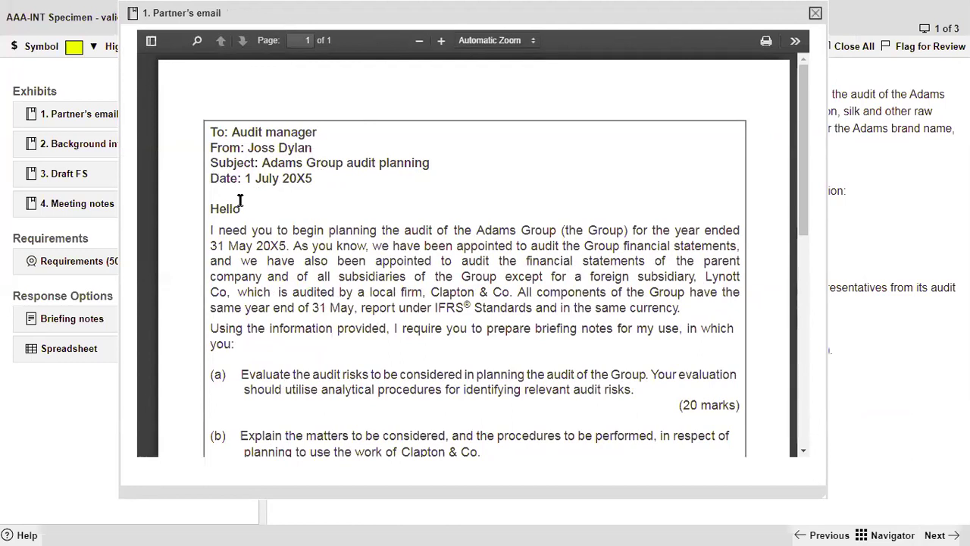
# Highlight "been appointed to audit the Group financial statements" in yellow in the partner's email.
pyautogui.scroll(-2, 239, 199)
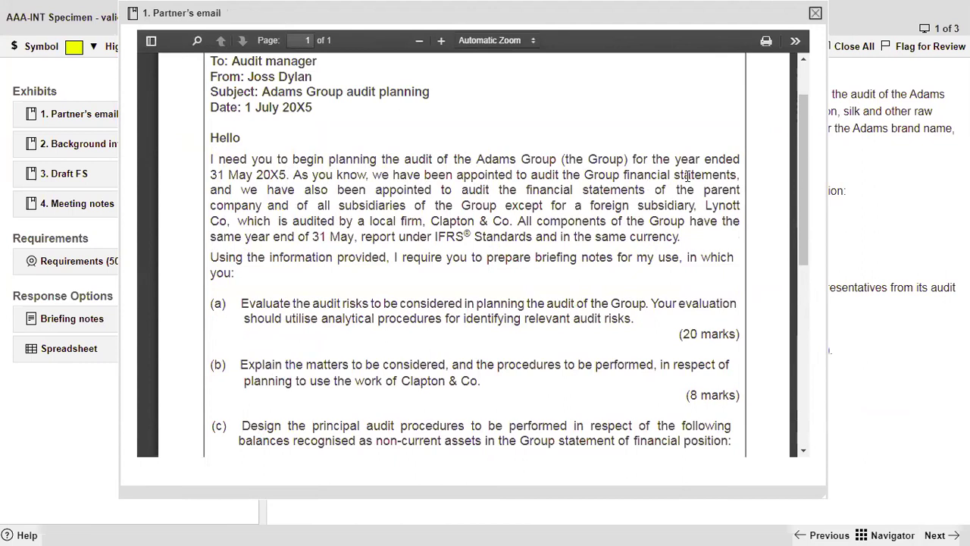
pyautogui.moveTo(410, 174); pyautogui.dragTo(740, 175)
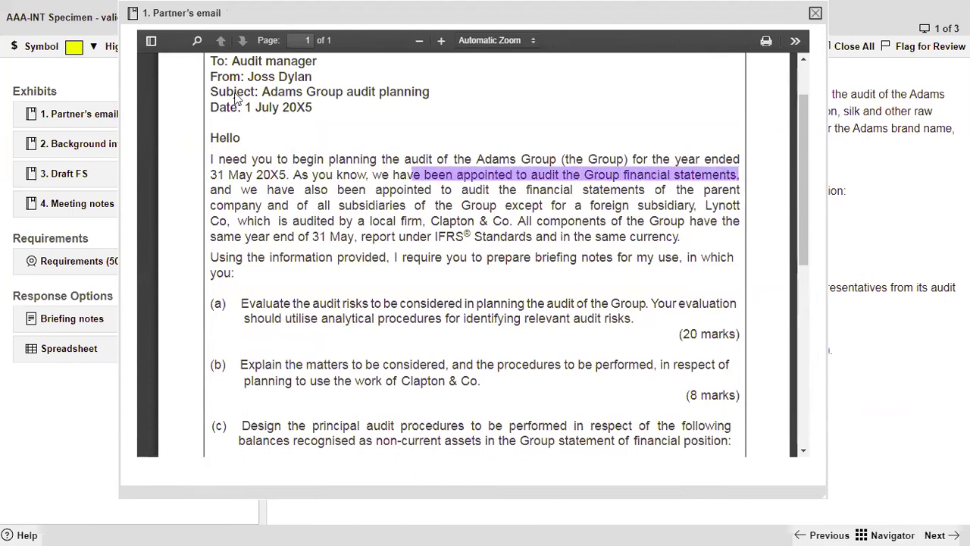
pyautogui.click(108, 47)
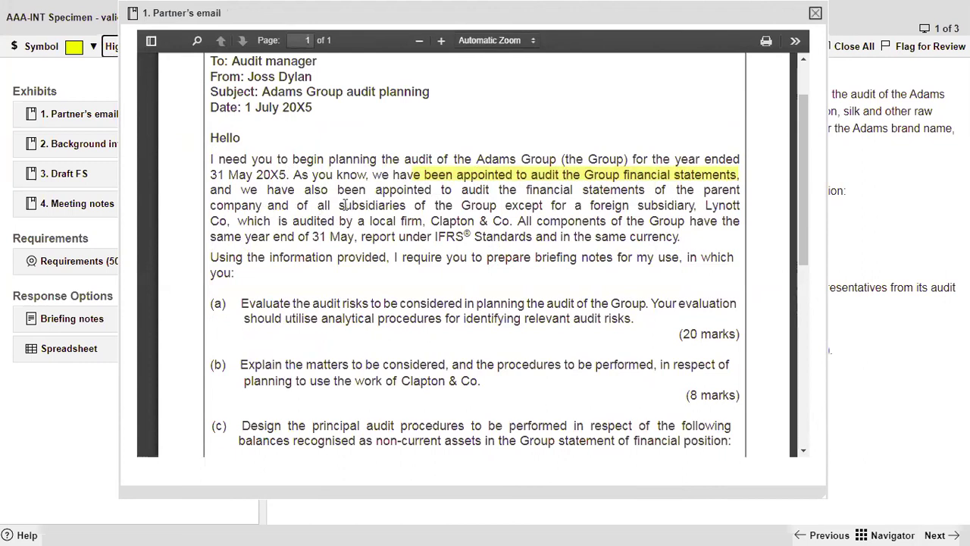
# Review the foreign subsidiary and local auditor details, and highlight "audit risks to be considered in planning the audit of the Group" in task (a).
pyautogui.moveTo(694, 205); pyautogui.dragTo(296, 198)
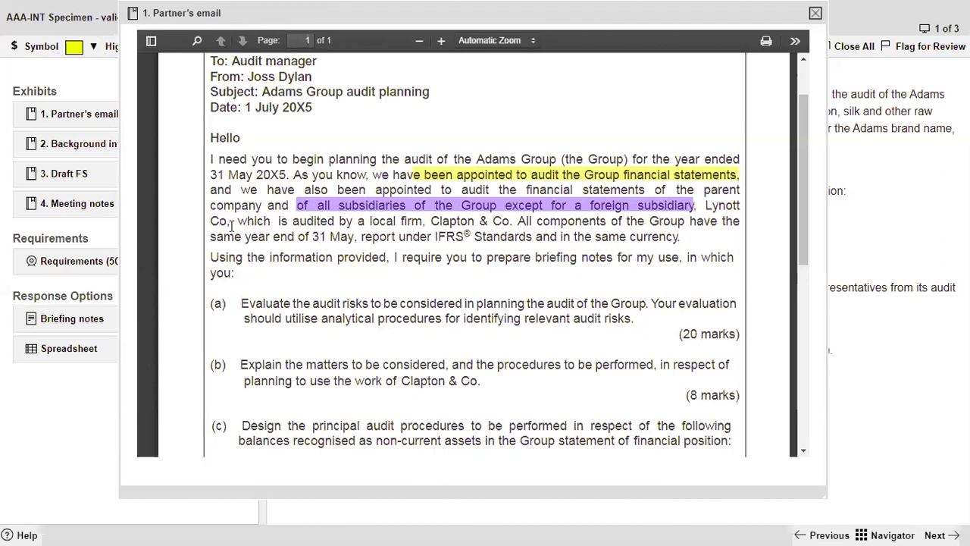
pyautogui.moveTo(339, 222); pyautogui.dragTo(510, 221)
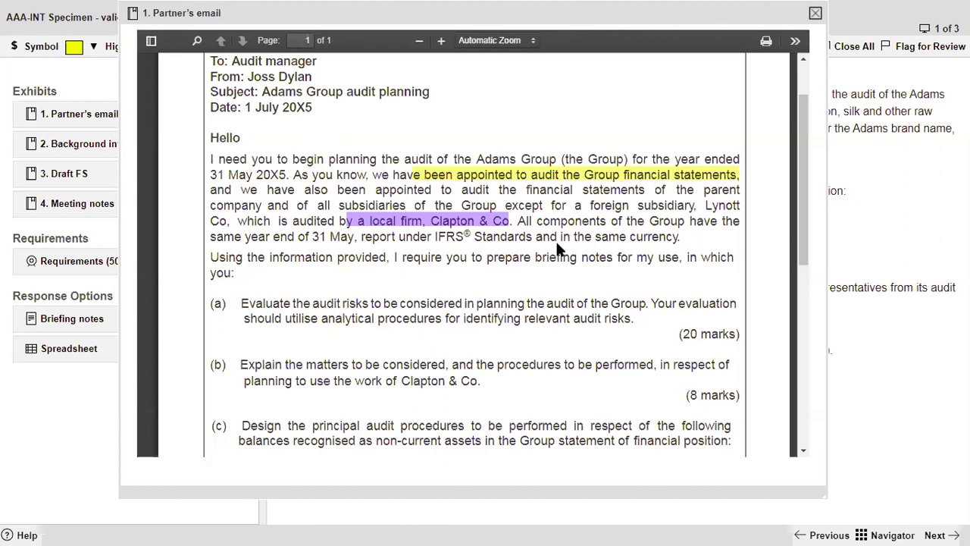
pyautogui.moveTo(385, 300); pyautogui.dragTo(647, 303)
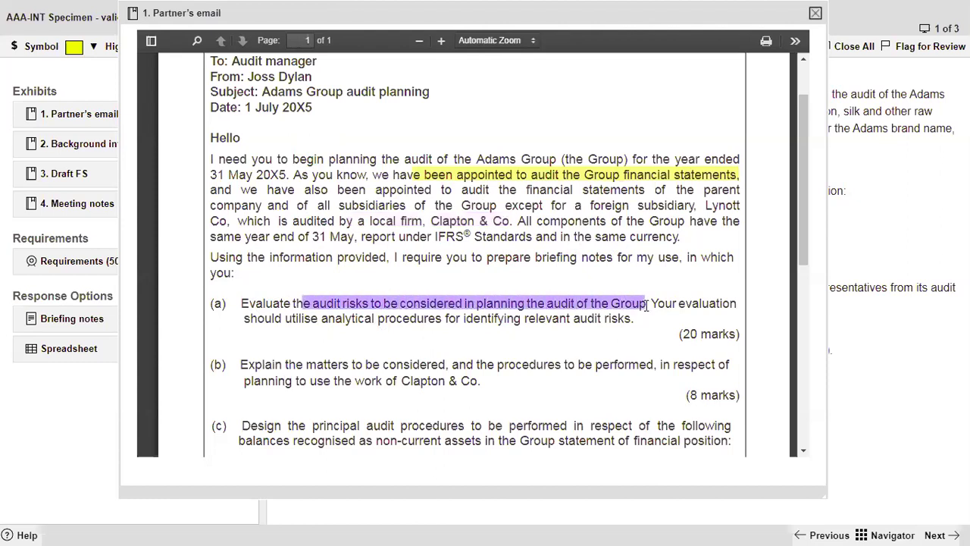
pyautogui.click(112, 49)
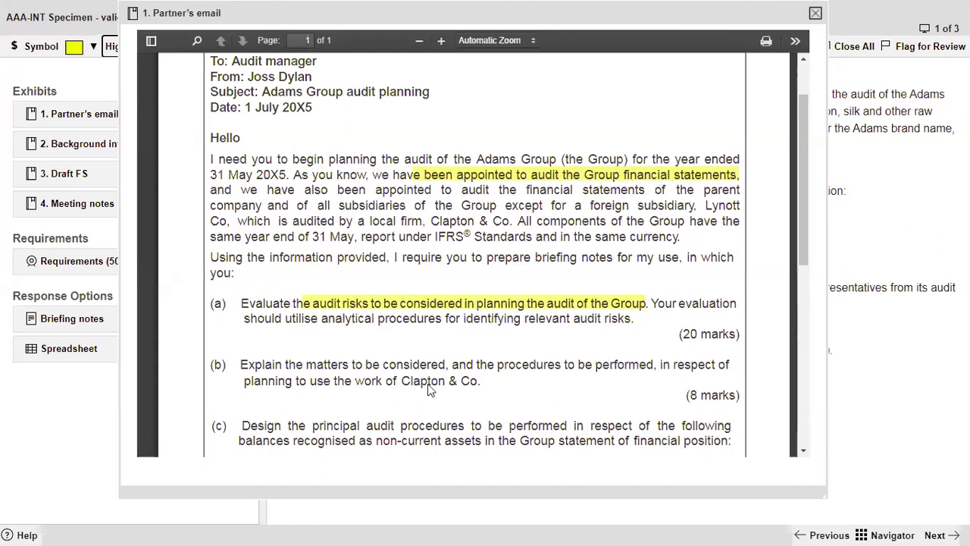
# Read tasks (b) to (d) and their mark allocations in the partner's email, and close the exhibit.
pyautogui.scroll(-2, 278, 391)
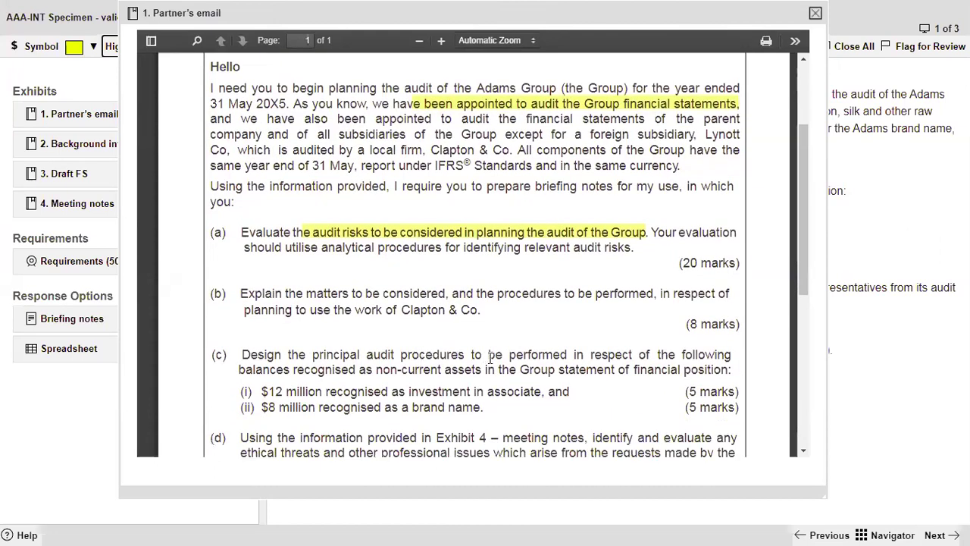
pyautogui.scroll(-4, 298, 262)
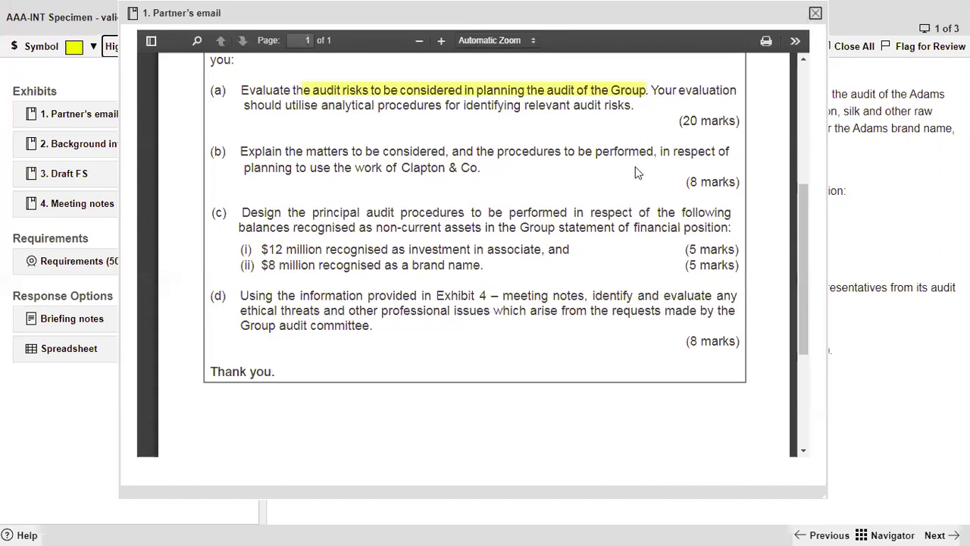
pyautogui.scroll(2, 637, 172)
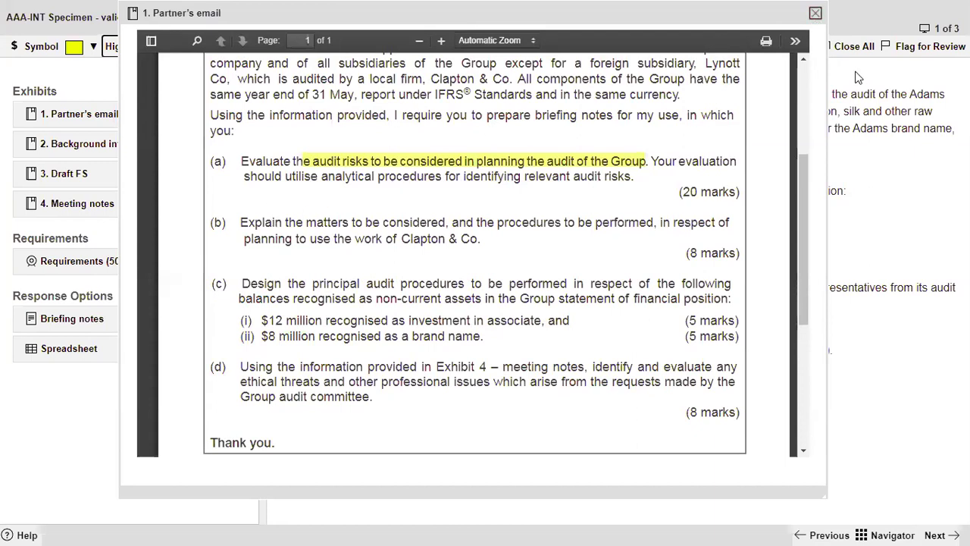
pyautogui.click(815, 13)
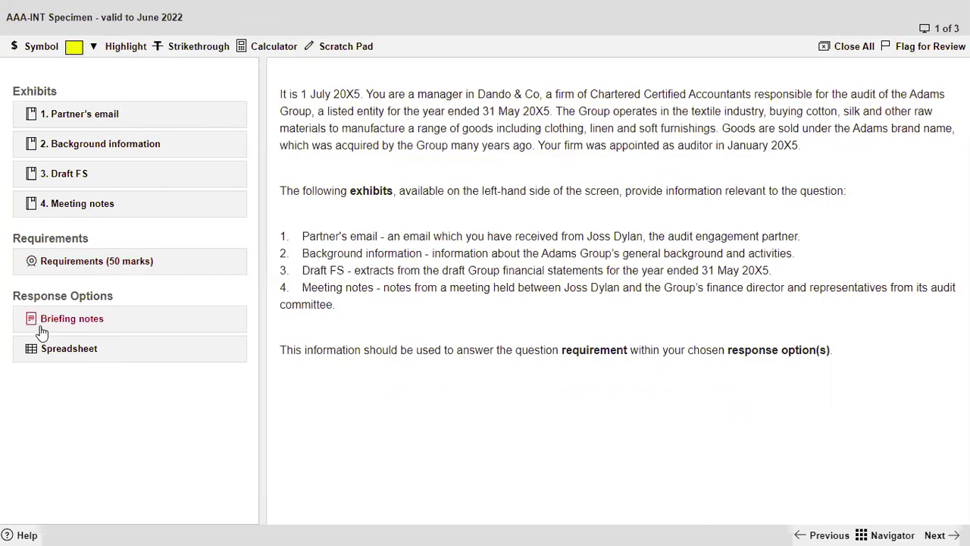
# Look over the Briefing notes editor, the question requirements and the Spreadsheet response option.
pyautogui.click(66, 328)
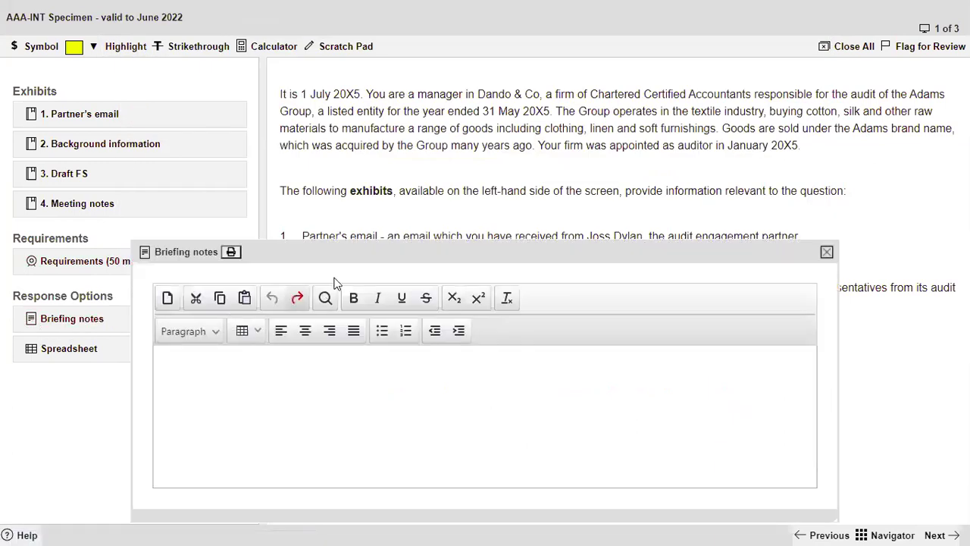
pyautogui.click(823, 253)
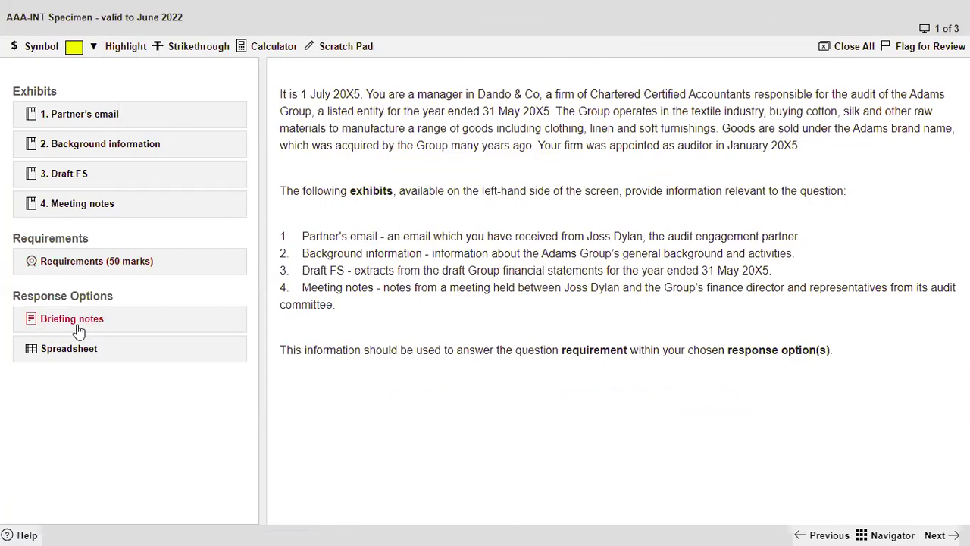
pyautogui.click(85, 261)
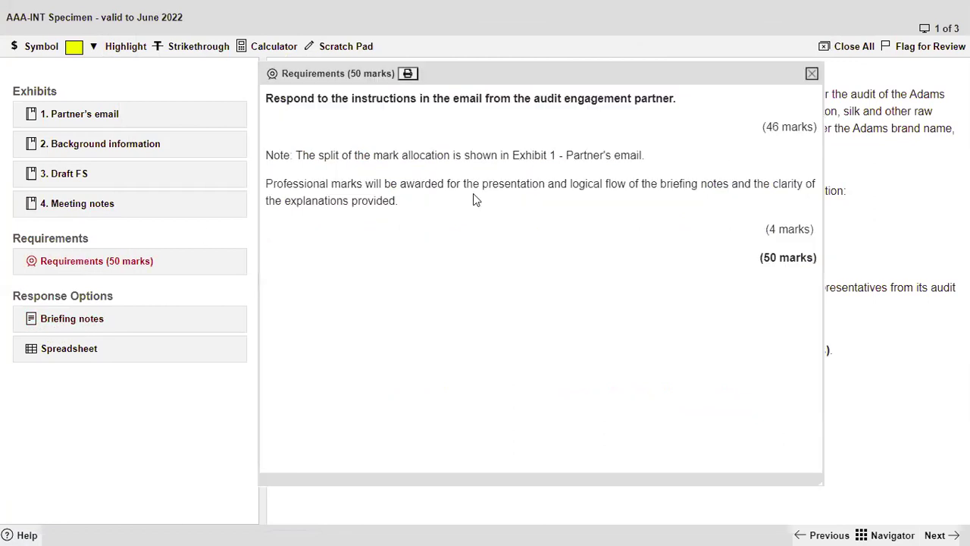
pyautogui.click(811, 72)
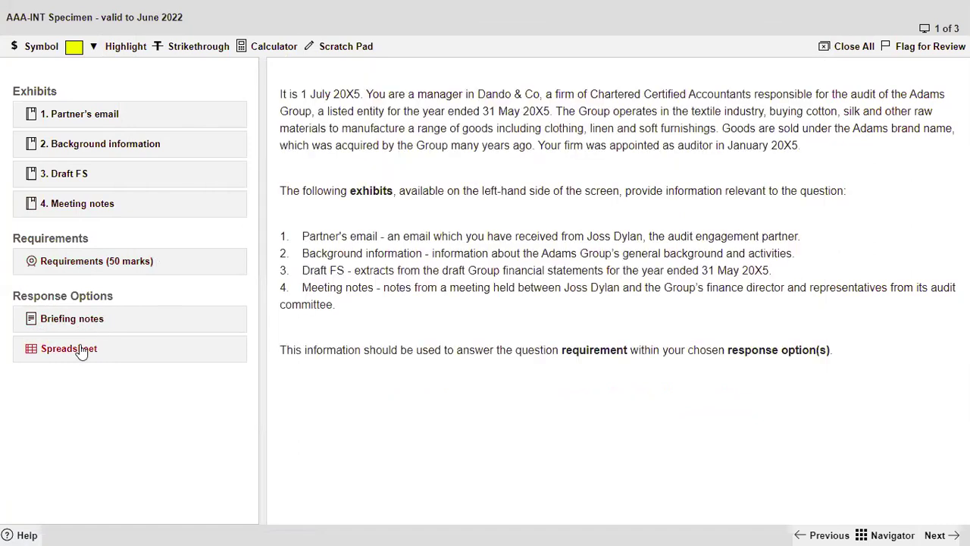
pyautogui.click(81, 350)
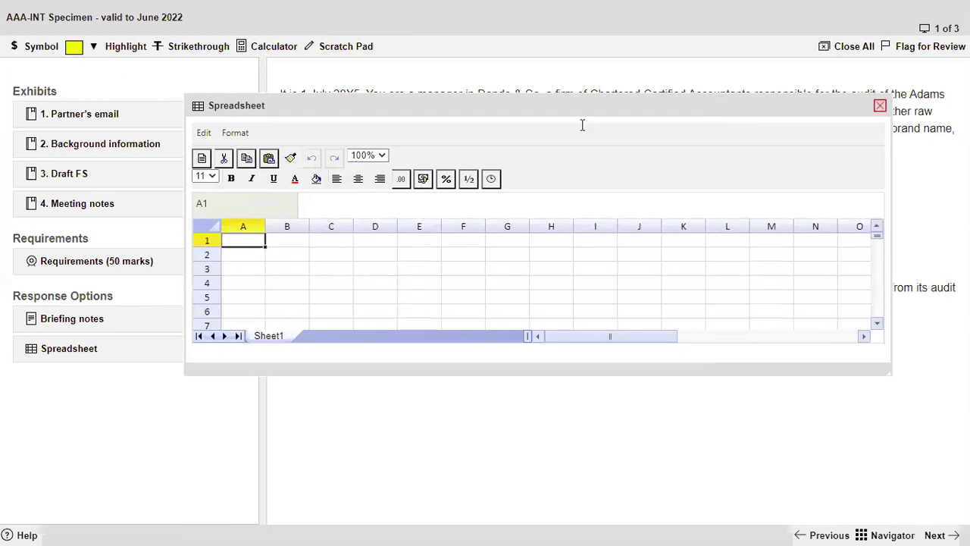
# Open the Background information and Draft FS exhibits, and enlarge the Draft FS window to show both years' columns.
pyautogui.click(131, 153)
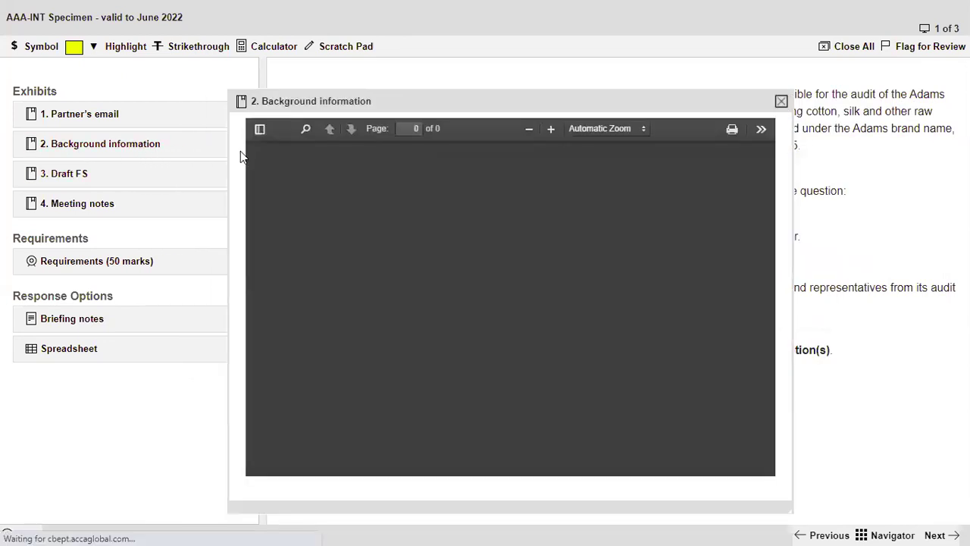
pyautogui.click(205, 176)
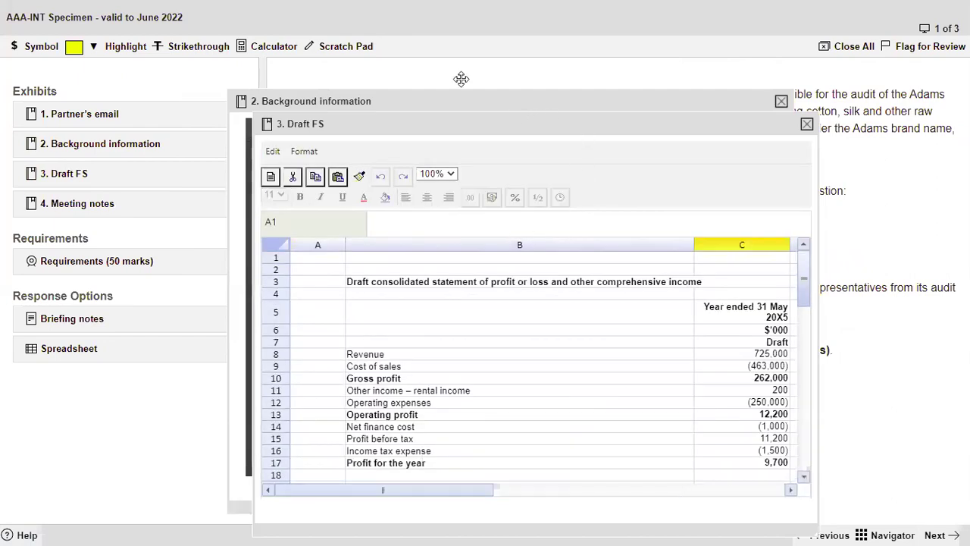
pyautogui.moveTo(461, 79); pyautogui.dragTo(341, 71)
pyautogui.moveTo(352, 436); pyautogui.dragTo(300, 439)
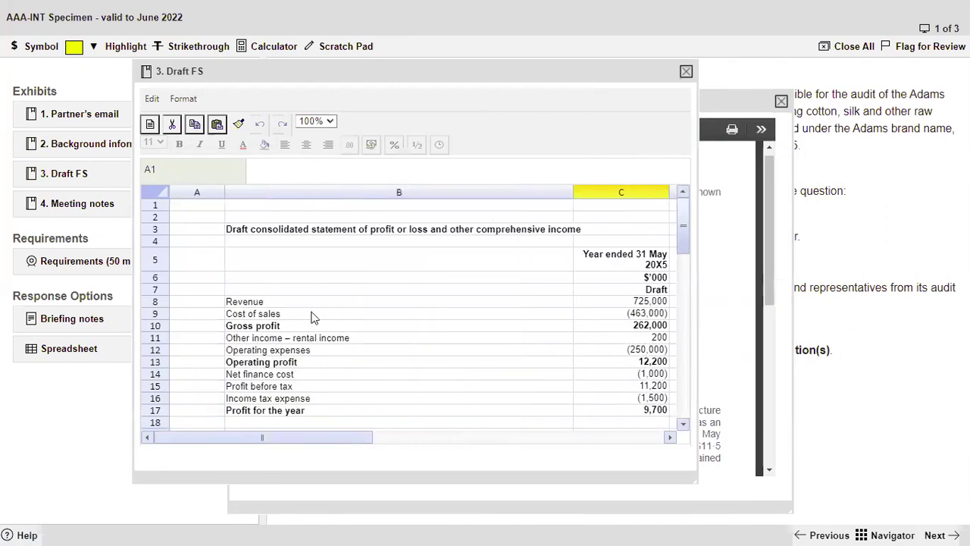
pyautogui.moveTo(694, 482); pyautogui.dragTo(901, 511)
# Select and copy the draft consolidated statements in Draft FS, covering cells B3 to D54.
pyautogui.click(325, 233)
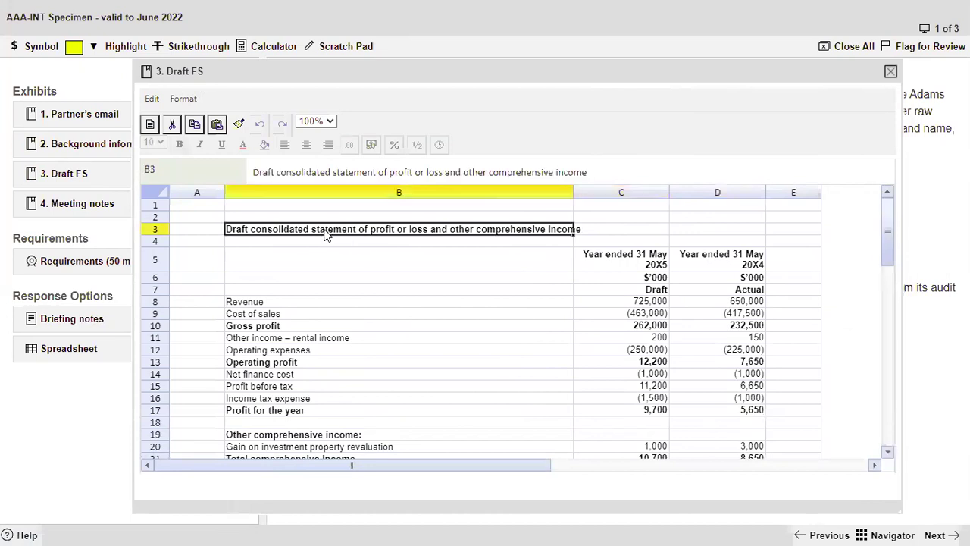
pyautogui.hotkey('shift', 'Right')
pyautogui.hotkey('shift', 'Right')
pyautogui.hotkey('shift', 'Down')
pyautogui.hotkey('shift', 'Down')
pyautogui.hotkey('shift', 'Down')
pyautogui.hotkey('shift', 'Down')
pyautogui.hotkey('shift', 'Down')
pyautogui.hotkey('shift', 'Down')
pyautogui.hotkey('shift', 'Down')
pyautogui.hotkey('shift', 'Down')
pyautogui.hotkey('shift', 'Down')
pyautogui.hotkey('shift', 'Down')
pyautogui.hotkey('shift', 'Down')
pyautogui.hotkey('shift', 'Down')
pyautogui.hotkey('shift', 'Down')
pyautogui.hotkey('shift', 'Down')
pyautogui.hotkey('shift', 'Down')
pyautogui.hotkey('shift', 'Down')
pyautogui.hotkey('shift', 'Down')
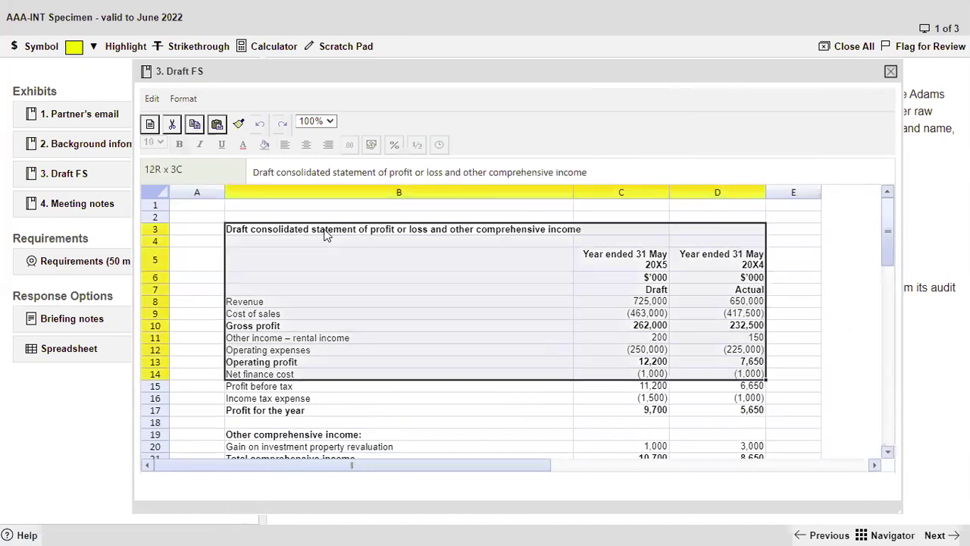
pyautogui.hotkey('shift', 'Down')
pyautogui.hotkey('shift', 'Down')
pyautogui.hotkey('shift', 'Down')
pyautogui.hotkey('shift', 'Down')
pyautogui.hotkey('shift', 'Down')
pyautogui.hotkey('shift', 'Down')
pyautogui.hotkey('shift', 'Down')
pyautogui.hotkey('shift', 'Down')
pyautogui.hotkey('shift', 'Down')
pyautogui.hotkey('shift', 'Down')
pyautogui.hotkey('shift', 'Down')
pyautogui.hotkey('shift', 'Down')
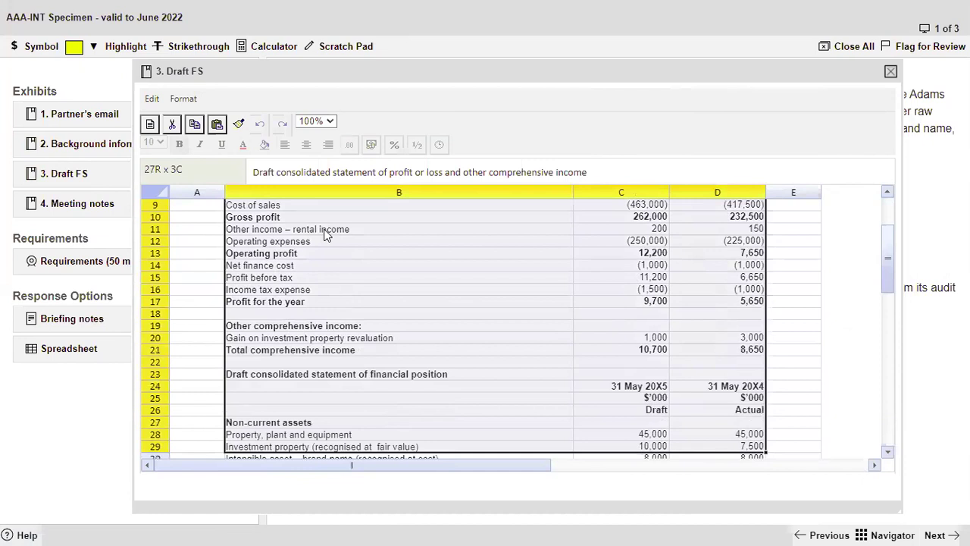
pyautogui.hotkey('shift', 'Down')
pyautogui.hotkey('shift', 'Down')
pyautogui.hotkey('shift', 'Down')
pyautogui.hotkey('shift', 'Down')
pyautogui.hotkey('shift', 'Down')
pyautogui.hotkey('shift', 'Down')
pyautogui.hotkey('shift', 'Down')
pyautogui.hotkey('shift', 'Down')
pyautogui.hotkey('shift', 'Down')
pyautogui.hotkey('shift', 'Down')
pyautogui.hotkey('shift', 'Down')
pyautogui.hotkey('shift', 'Down')
pyautogui.hotkey('shift', 'Down')
pyautogui.hotkey('shift', 'Down')
pyautogui.hotkey('shift', 'Down')
pyautogui.hotkey('shift', 'Down')
pyautogui.hotkey('shift', 'Down')
pyautogui.hotkey('shift', 'Down')
pyautogui.hotkey('shift', 'Down')
pyautogui.hotkey('shift', 'Down')
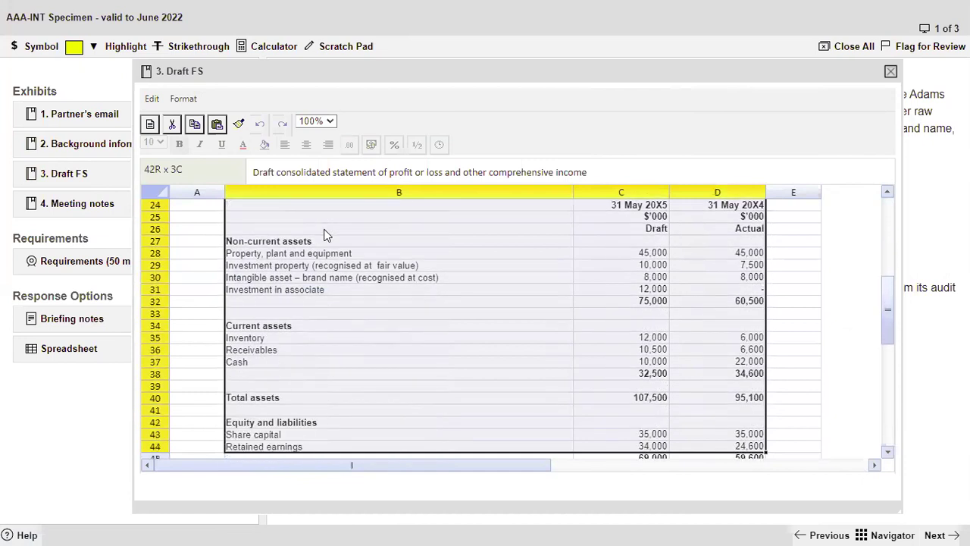
pyautogui.hotkey('shift', 'Down')
pyautogui.hotkey('shift', 'Down')
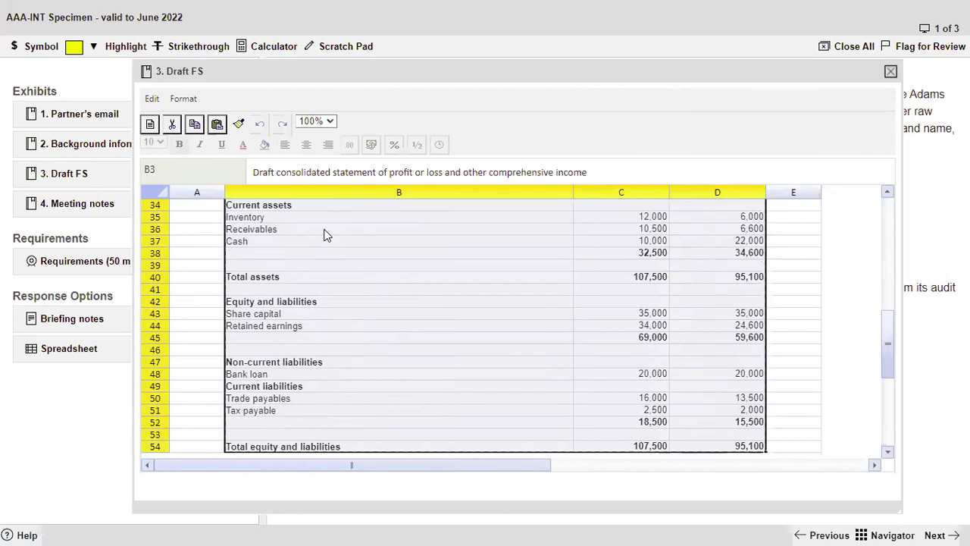
# Paste the copied financial statements into the response Spreadsheet starting at cell A1.
pyautogui.click(90, 349)
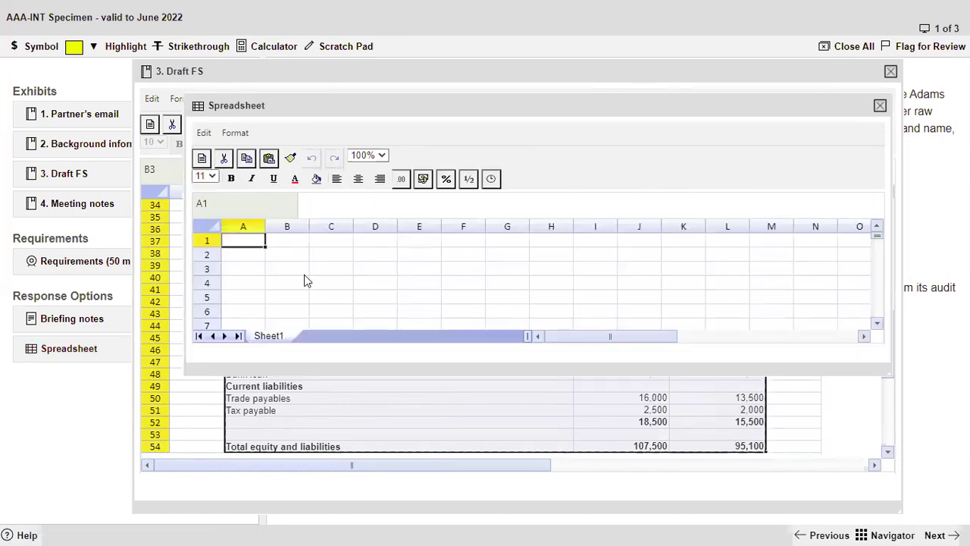
pyautogui.click(277, 245)
pyautogui.click(242, 241)
pyautogui.hotkey('ctrl', 'v')
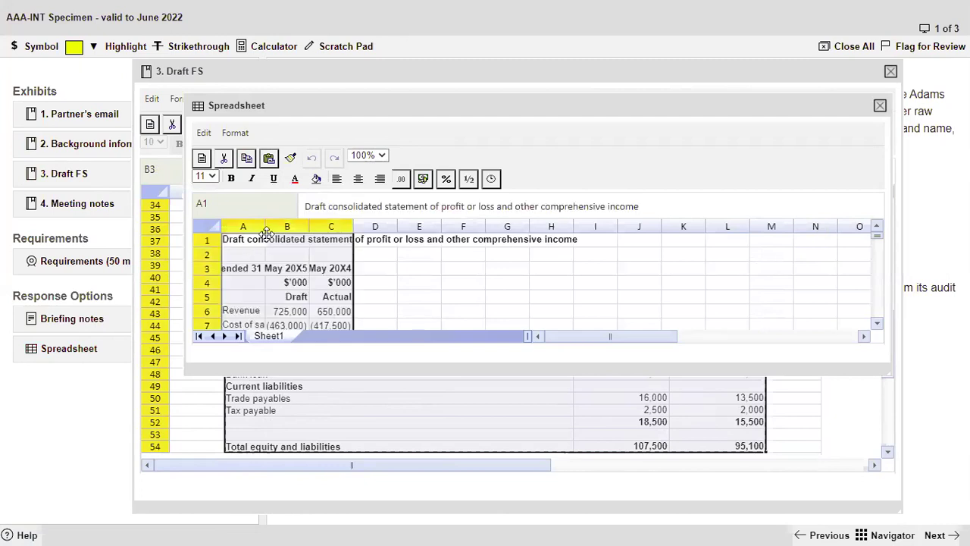
# Auto-fit the widths of columns A, B and C in the response Spreadsheet.
pyautogui.doubleClick(263, 226)
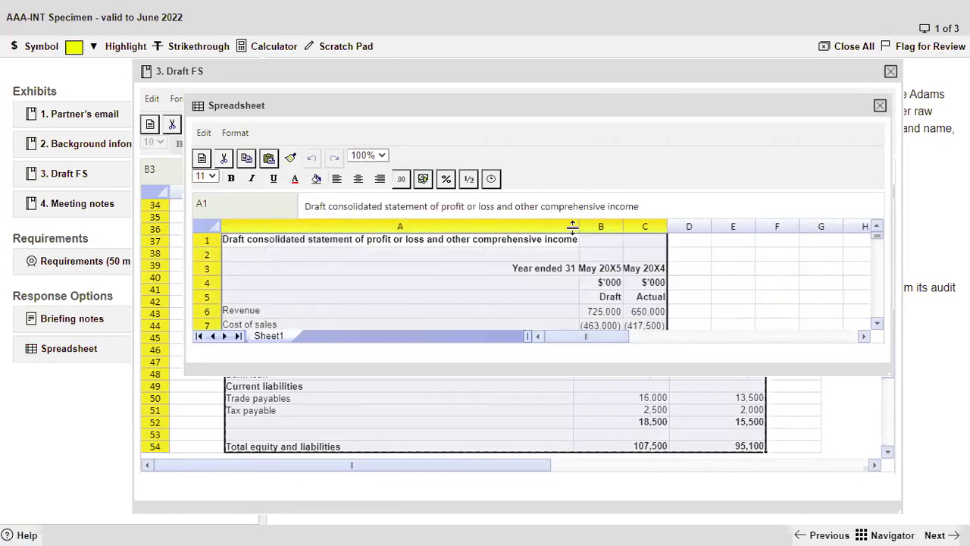
pyautogui.doubleClick(623, 226)
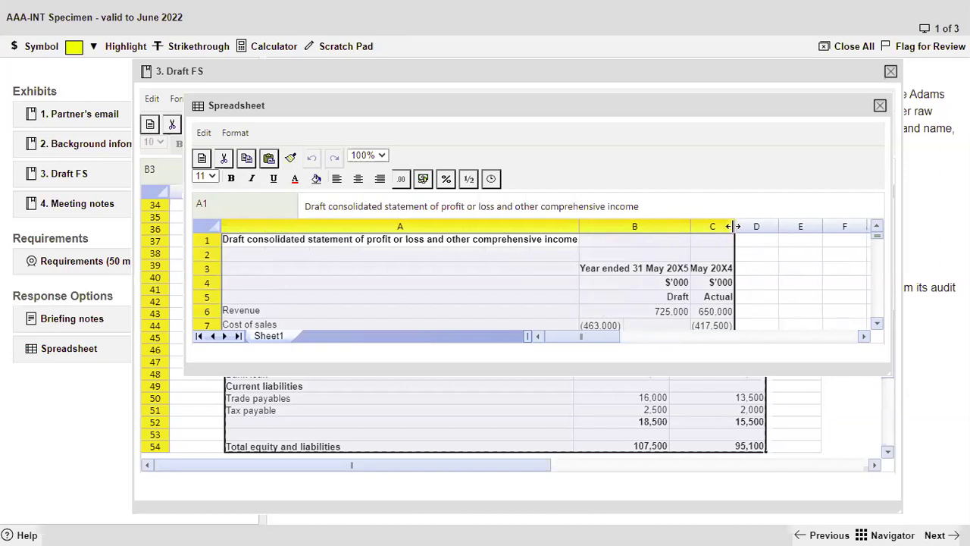
pyautogui.doubleClick(734, 226)
pyautogui.click(685, 269)
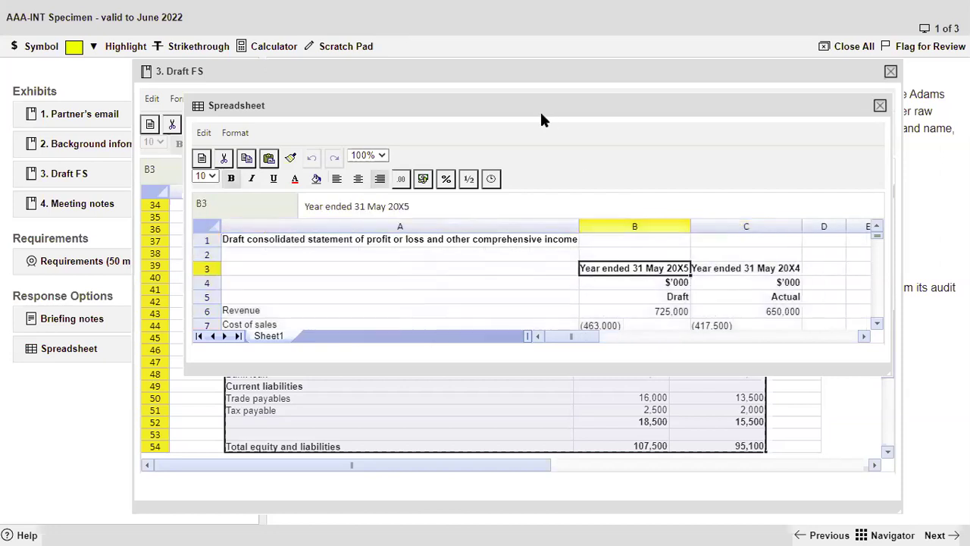
# Close the Draft FS exhibit and move the response Spreadsheet window up to uncover more of the Background information.
pyautogui.click(891, 70)
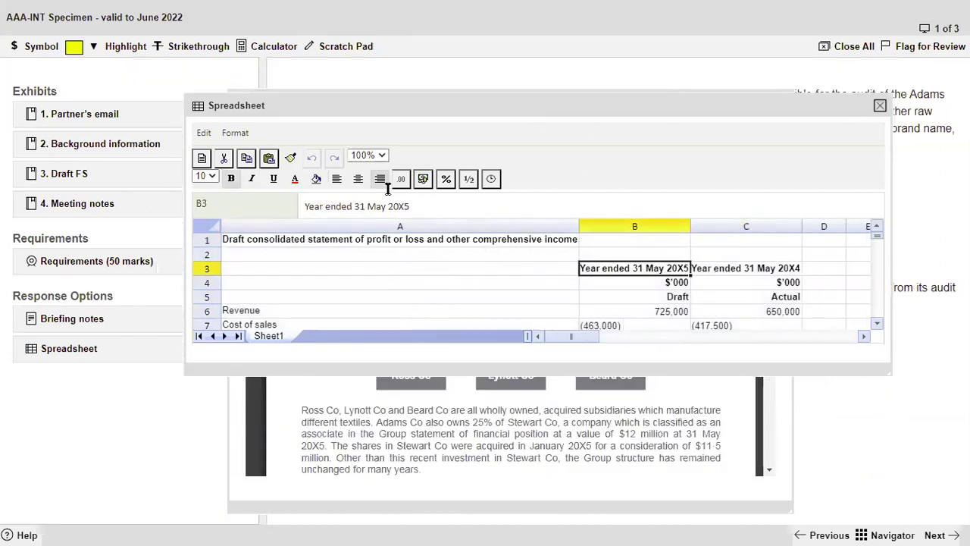
pyautogui.moveTo(498, 110); pyautogui.dragTo(491, 59)
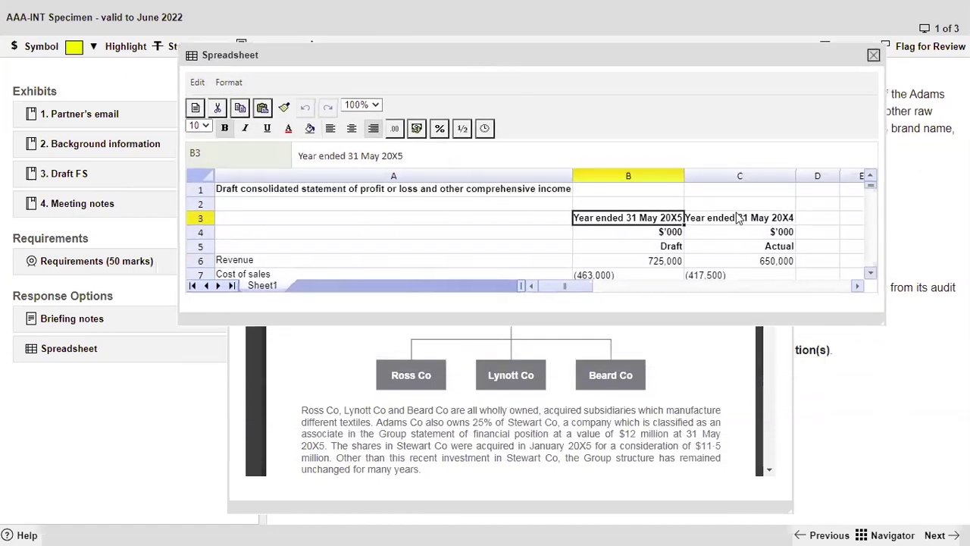
# Enlarge the response Spreadsheet window and centre the figures in cells B6 to C52.
pyautogui.moveTo(881, 319); pyautogui.dragTo(864, 498)
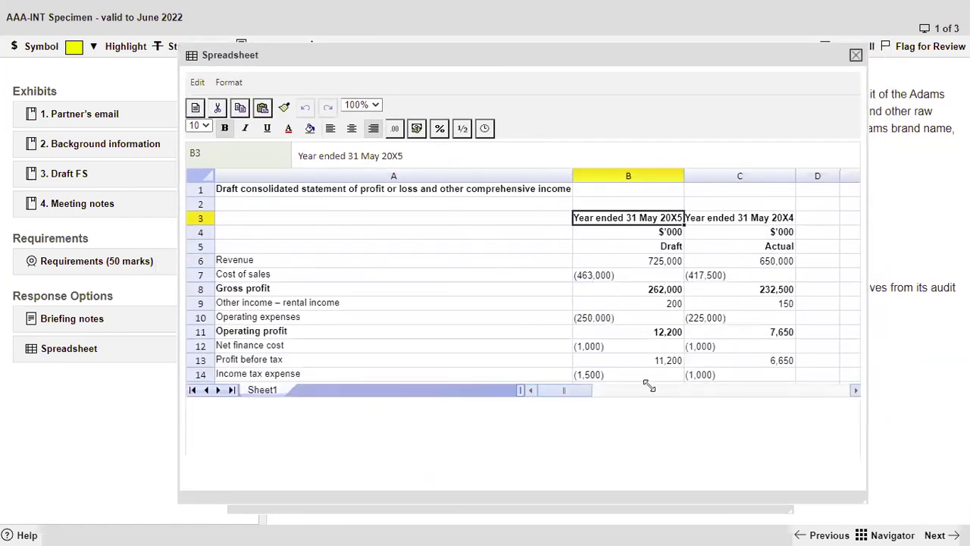
pyautogui.click(652, 262)
pyautogui.press('Down')
pyautogui.press('Down')
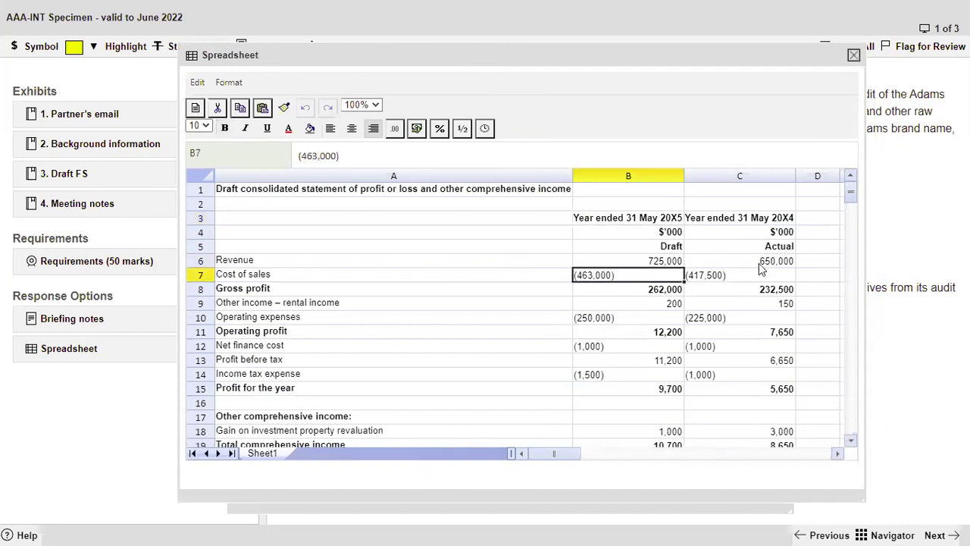
pyautogui.press('Up')
pyautogui.press('Up')
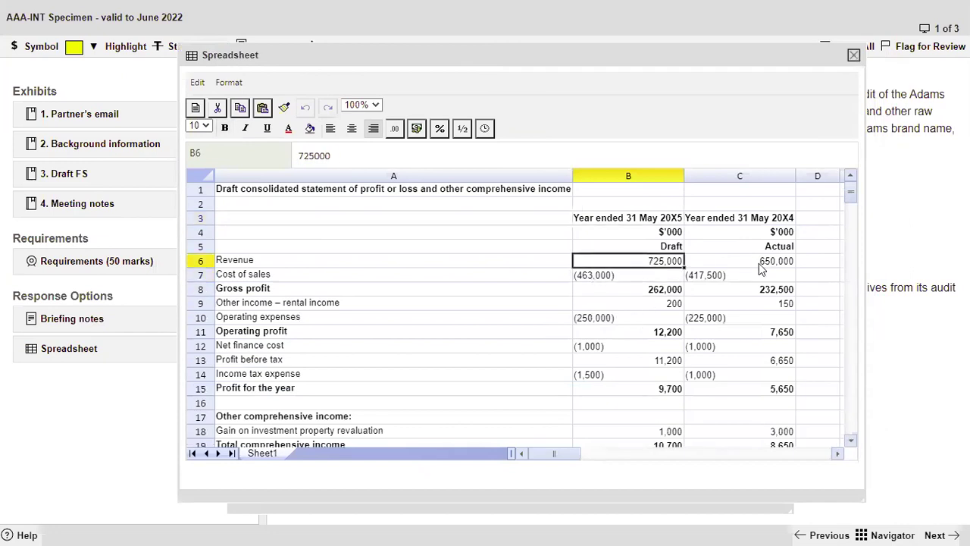
pyautogui.hotkey('shift', 'Right')
pyautogui.hotkey('shift', 'Down')
pyautogui.hotkey('ctrl', 'shift', 'Down')
pyautogui.hotkey('ctrl', 'shift', 'Up')
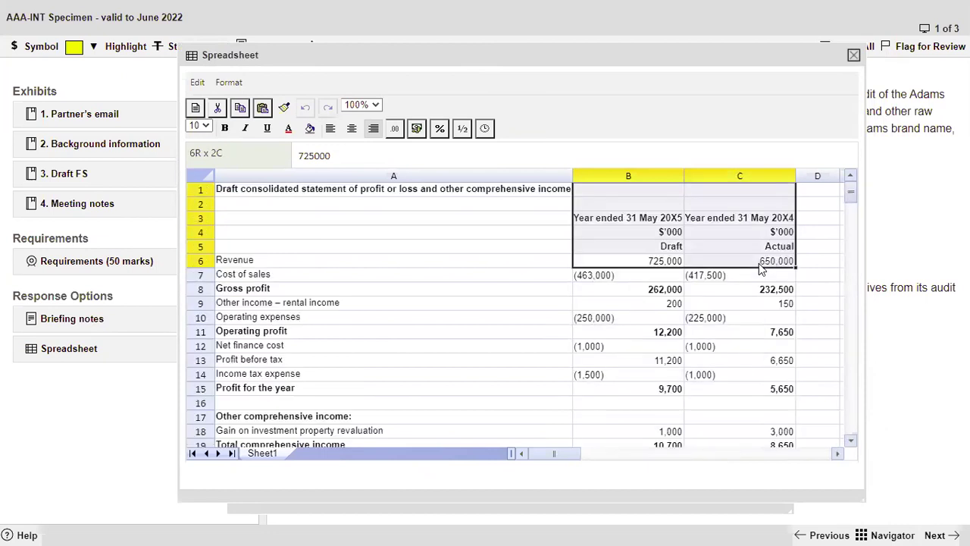
pyautogui.hotkey('shift', 'Down')
pyautogui.hotkey('shift', 'Down')
pyautogui.hotkey('shift', 'Down')
pyautogui.hotkey('shift', 'Down')
pyautogui.hotkey('shift', 'Down')
pyautogui.hotkey('shift', 'Down')
pyautogui.hotkey('shift', 'Down')
pyautogui.hotkey('shift', 'Down')
pyautogui.hotkey('shift', 'Down')
pyautogui.hotkey('shift', 'Down')
pyautogui.hotkey('shift', 'Down')
pyautogui.hotkey('shift', 'Down')
pyautogui.hotkey('shift', 'Down')
pyautogui.hotkey('shift', 'Down')
pyautogui.hotkey('shift', 'Down')
pyautogui.hotkey('shift', 'Down')
pyautogui.hotkey('shift', 'Down')
pyautogui.hotkey('shift', 'Down')
pyautogui.hotkey('shift', 'Down')
pyautogui.hotkey('shift', 'Down')
pyautogui.hotkey('shift', 'Down')
pyautogui.hotkey('shift', 'Down')
pyautogui.hotkey('shift', 'Down')
pyautogui.hotkey('shift', 'Down')
pyautogui.hotkey('shift', 'Down')
pyautogui.hotkey('shift', 'Down')
pyautogui.hotkey('shift', 'Down')
pyautogui.hotkey('shift', 'Down')
pyautogui.hotkey('shift', 'Down')
pyautogui.hotkey('shift', 'Down')
pyautogui.hotkey('shift', 'Down')
pyautogui.hotkey('shift', 'Down')
pyautogui.hotkey('shift', 'Down')
pyautogui.hotkey('shift', 'Down')
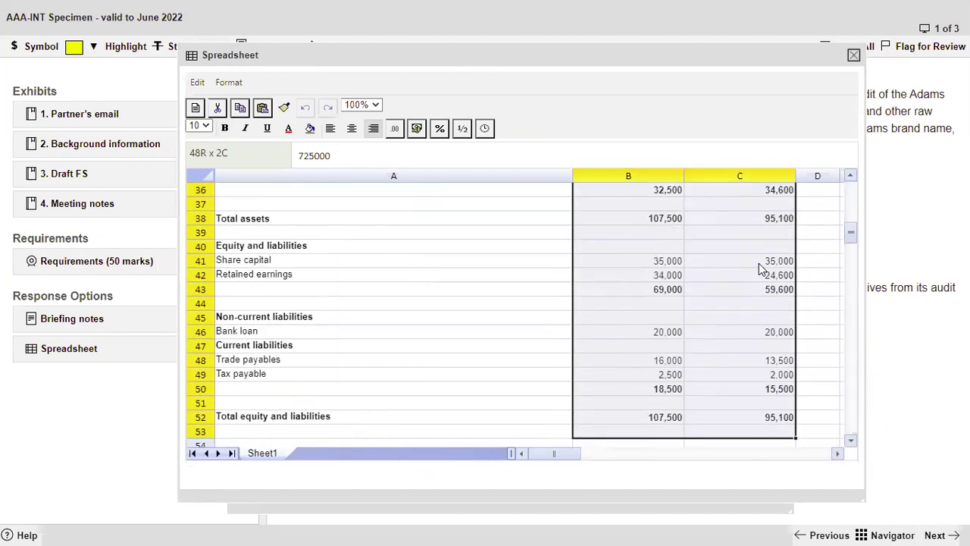
pyautogui.hotkey('shift', 'Up')
pyautogui.hotkey('shift', 'Up')
pyautogui.hotkey('shift', 'Up')
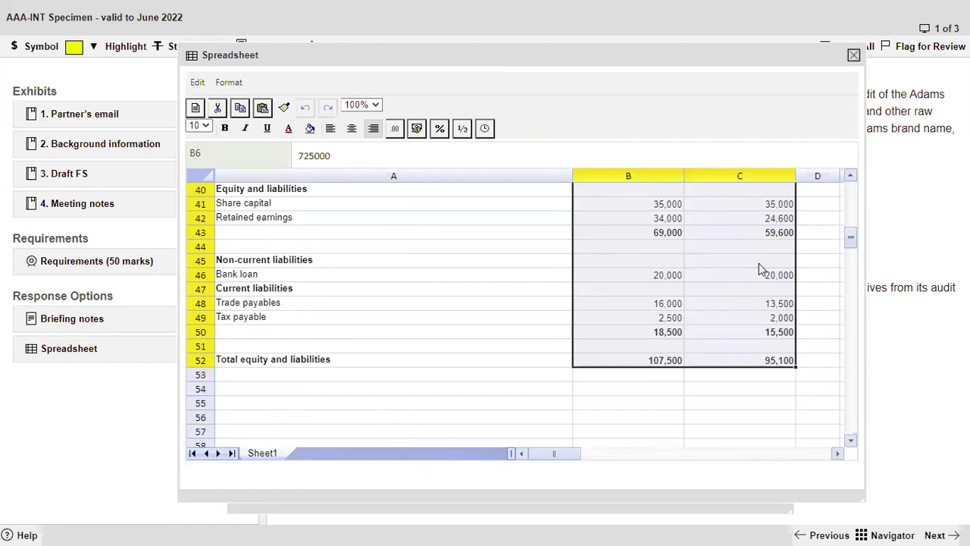
pyautogui.click(351, 128)
# Enter the label "Change in" in cell A54, below the copied financial statements.
pyautogui.click(251, 388)
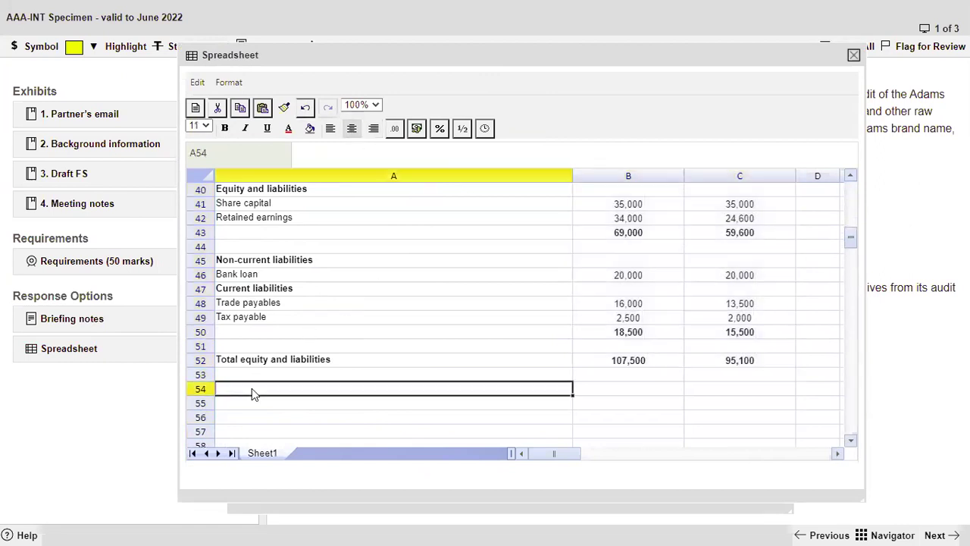
pyautogui.scroll(10, 453, 294)
pyautogui.scroll(3, 447, 310)
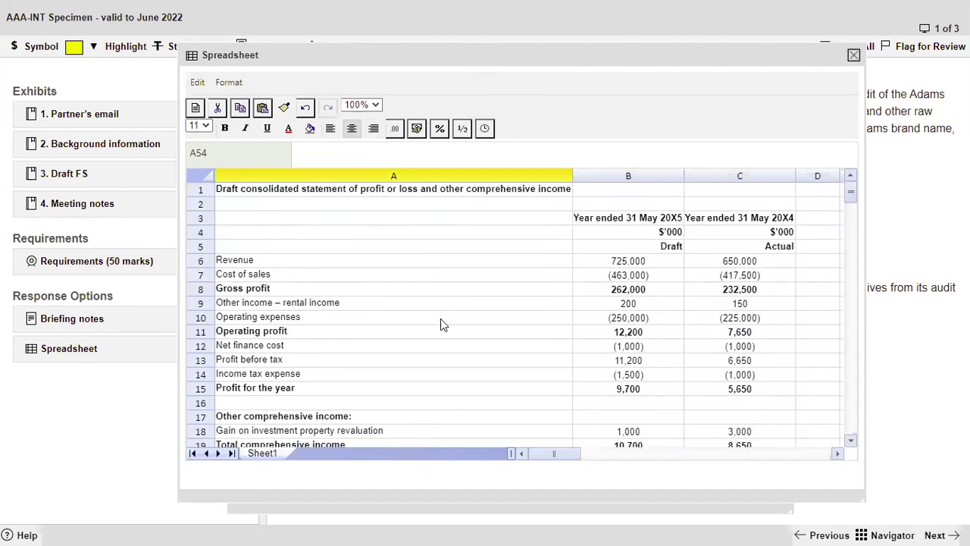
pyautogui.scroll(-13, 432, 333)
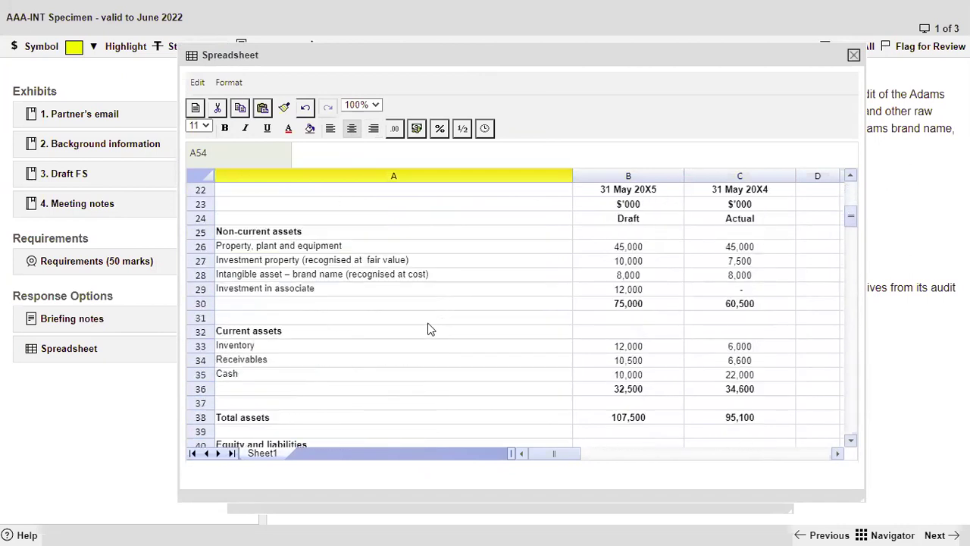
pyautogui.scroll(-1, 419, 328)
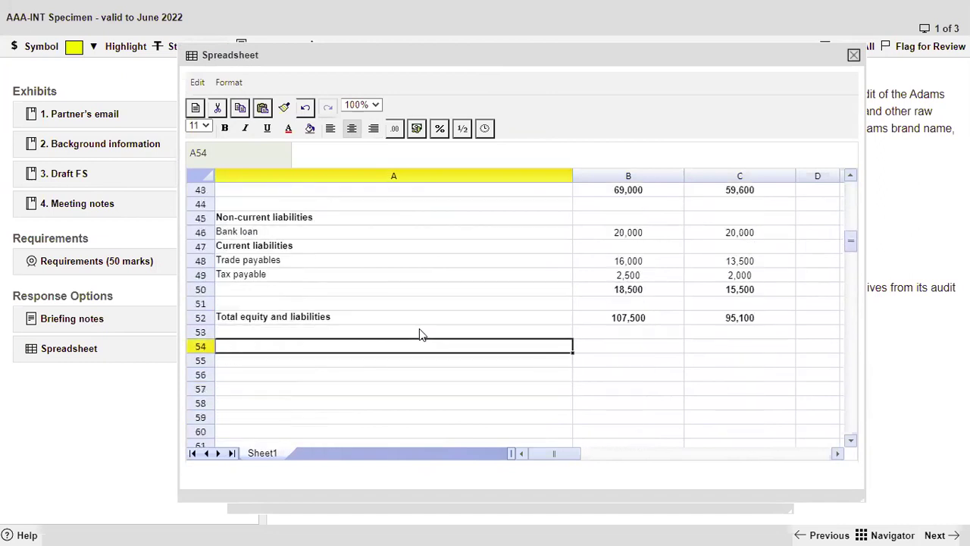
pyautogui.press('F2')
pyautogui.write('Change in')
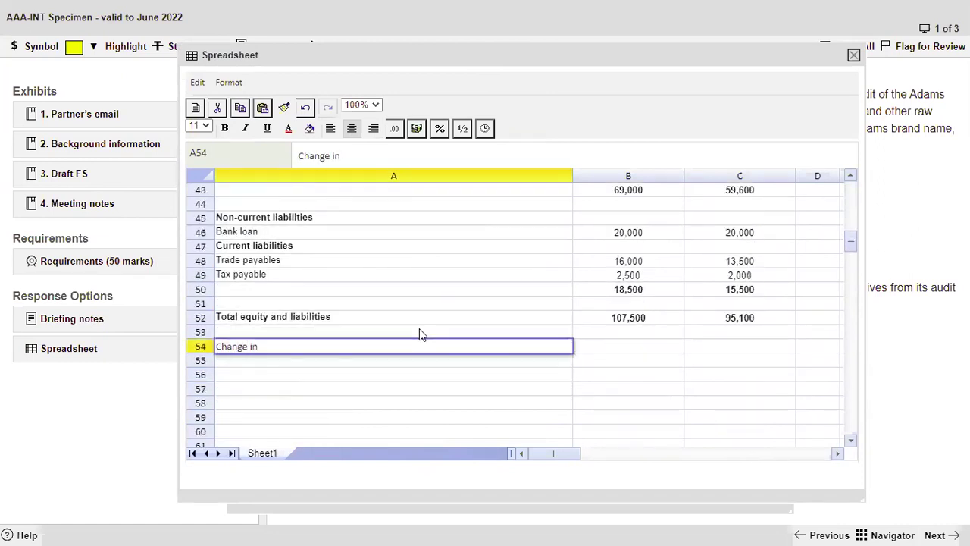
# Enter the heading "Analytical Procedures" in cell A53 and make it bold.
pyautogui.click(419, 331)
pyautogui.write('Analyst')
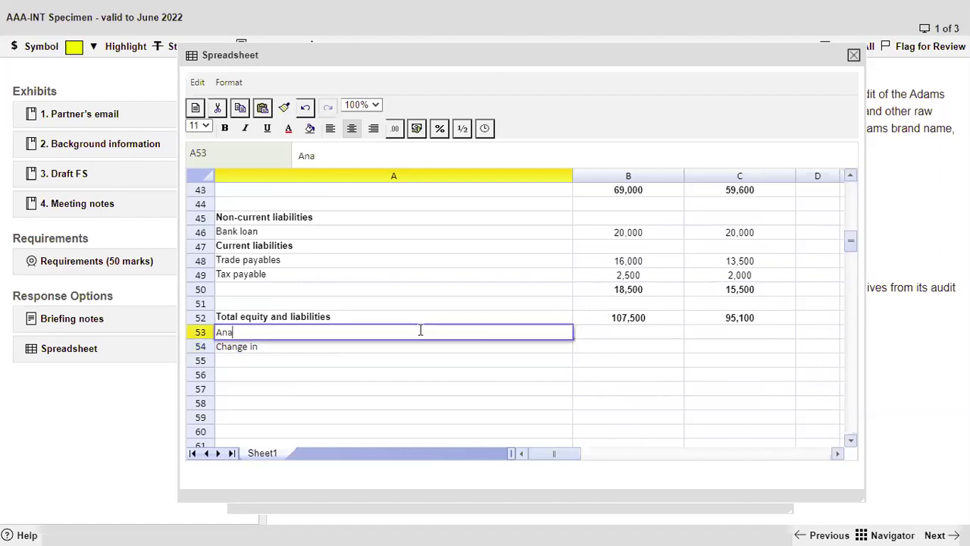
pyautogui.press('BackSpace')
pyautogui.press('BackSpace')
pyautogui.write('tic')
pyautogui.press('BackSpace')
pyautogui.press('BackSpace')
pyautogui.press('BackSpace')
pyautogui.write('tical Procedures')
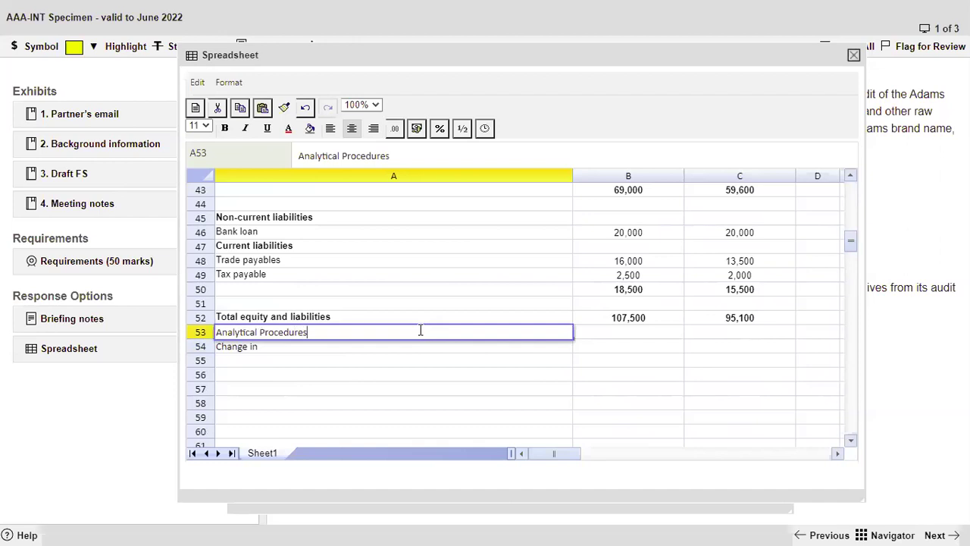
pyautogui.press('Return')
pyautogui.click(422, 335)
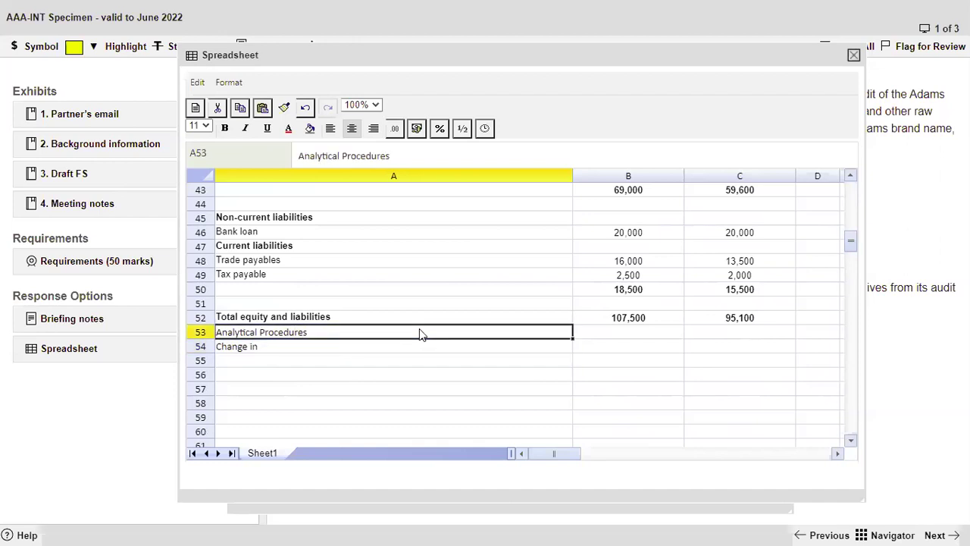
pyautogui.hotkey('ctrl', 'b')
pyautogui.press('Return')
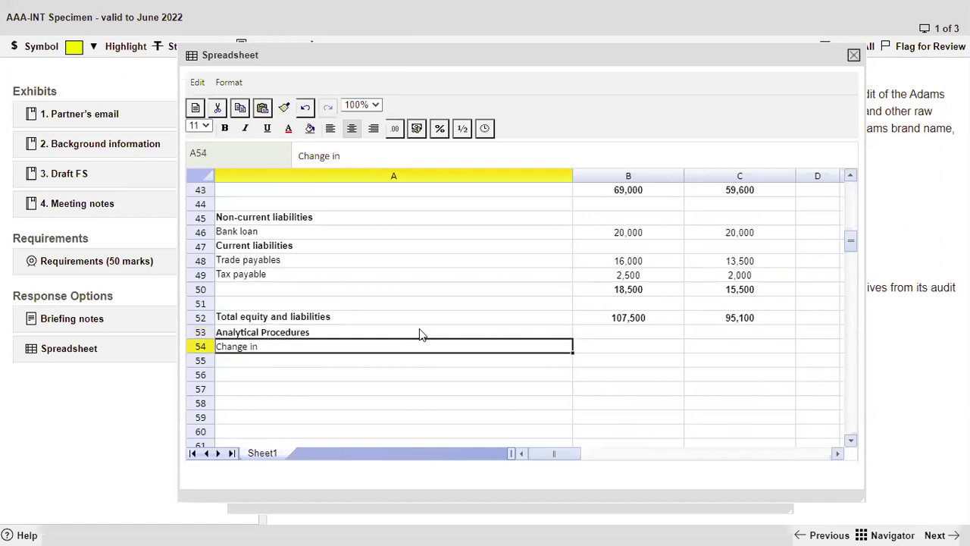
# Move the "Change in" label from A54 to A55 and complete it as "Change in Revenue".
pyautogui.press('Down')
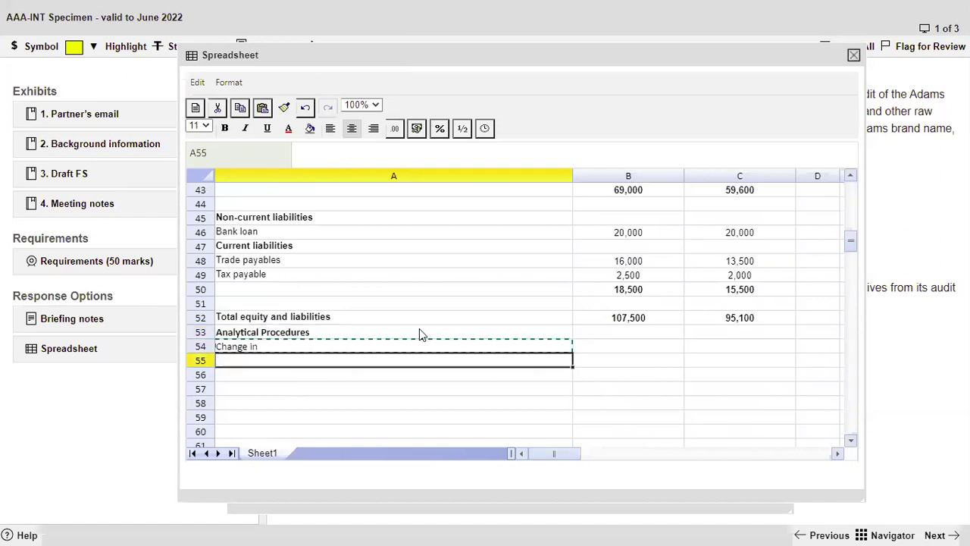
pyautogui.write('Change in')
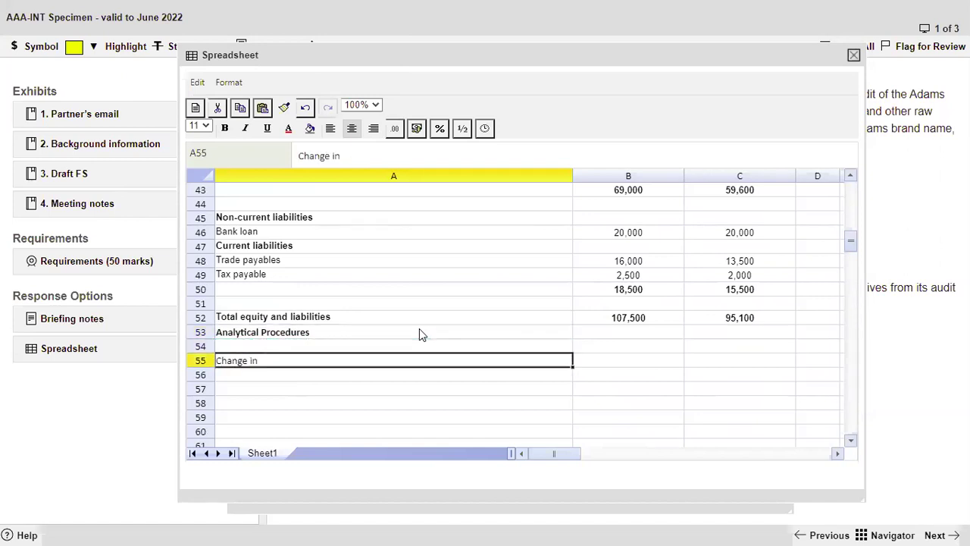
pyautogui.click(369, 156)
pyautogui.write('Revenue')
pyautogui.press('Return')
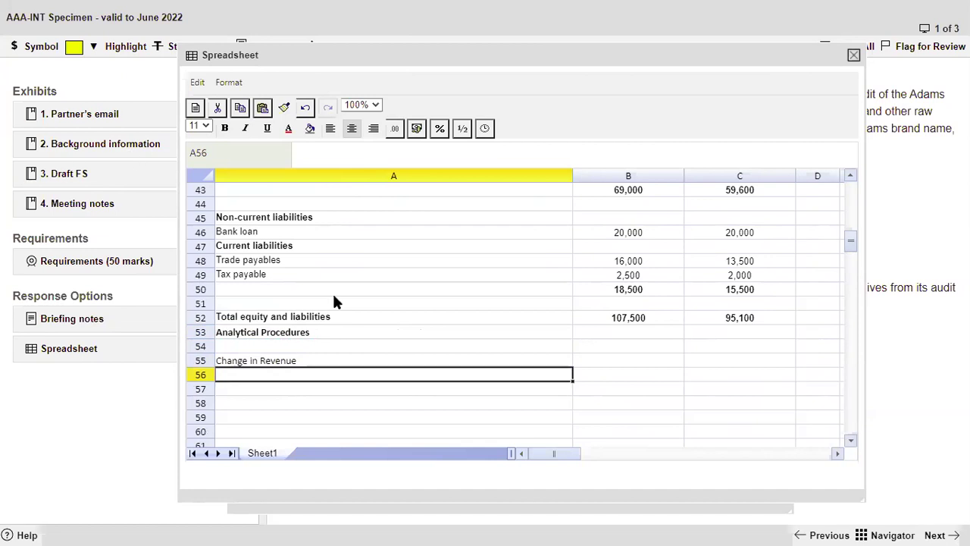
# Calculate the change in revenue in cell B55 with the formula =(B6-C6)/C6.
pyautogui.click(629, 362)
pyautogui.scroll(7, 685, 354)
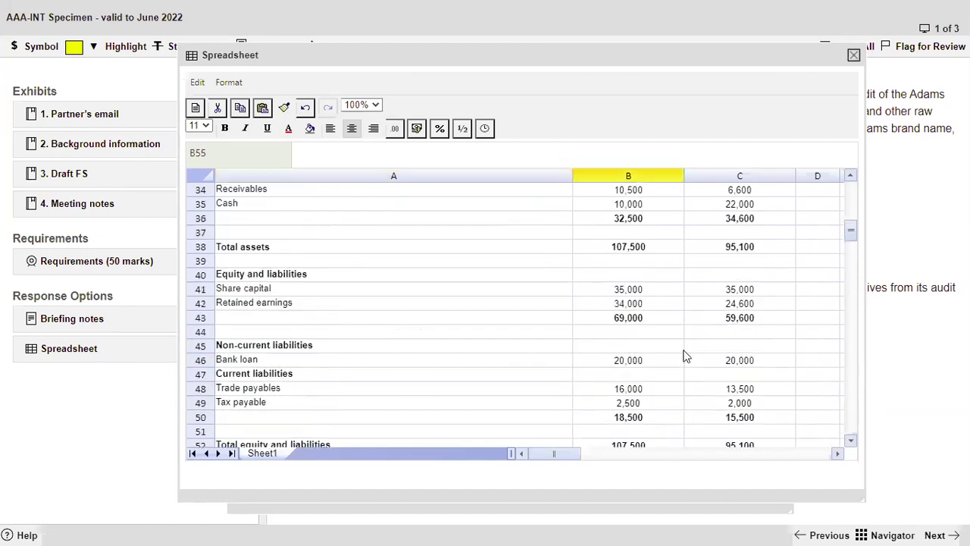
pyautogui.scroll(-7, 683, 353)
pyautogui.write('=')
pyautogui.scroll(14, 684, 353)
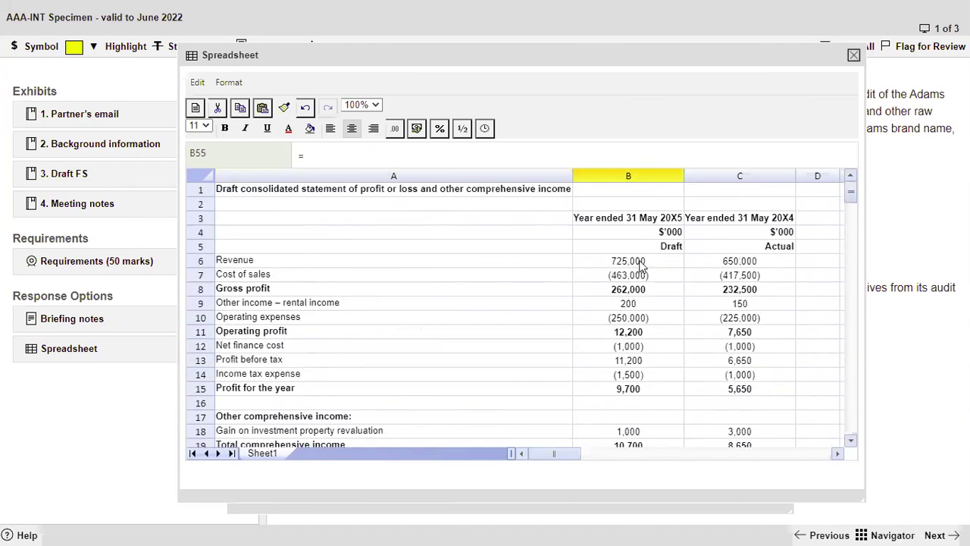
pyautogui.click(640, 265)
pyautogui.write('-')
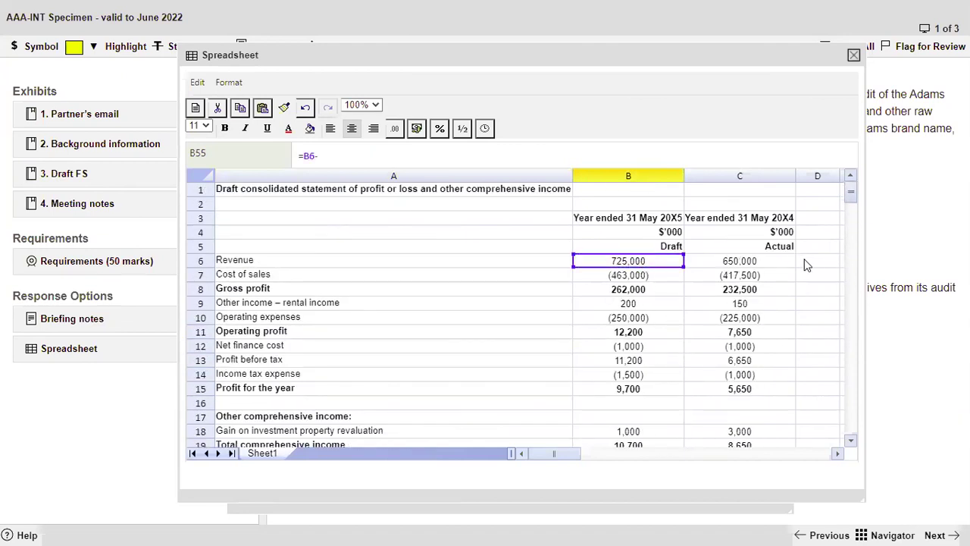
pyautogui.click(762, 264)
pyautogui.write(')')
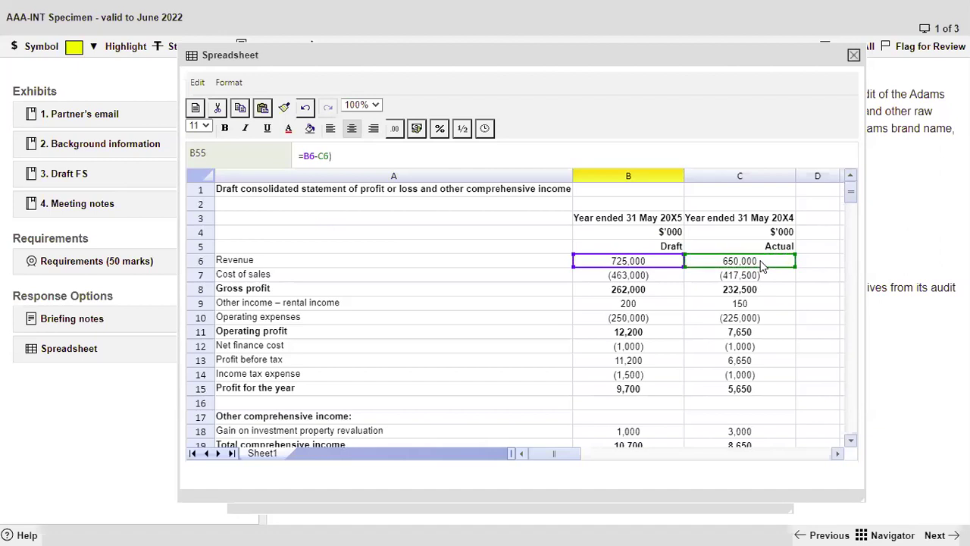
pyautogui.click(304, 156)
pyautogui.write('(')
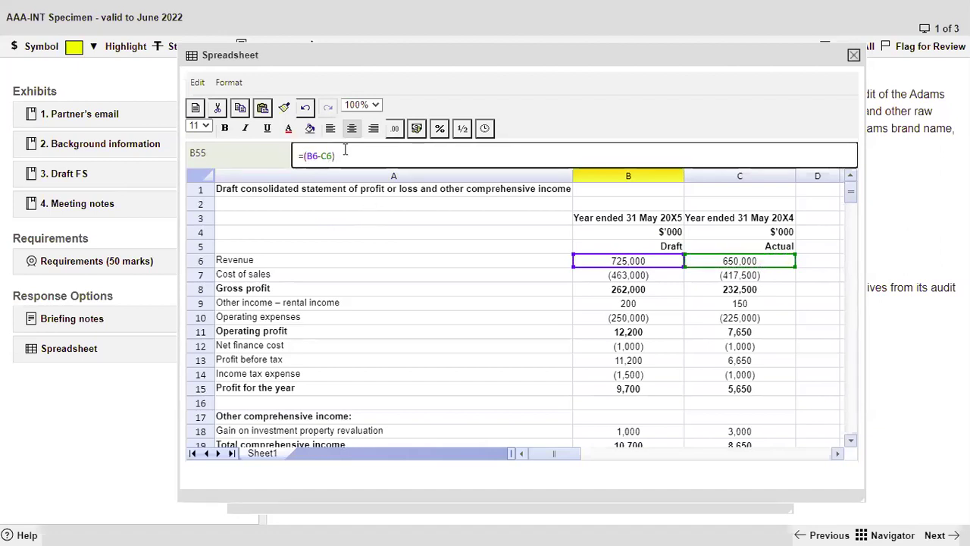
pyautogui.write('/')
pyautogui.click(725, 262)
pyautogui.press('Return')
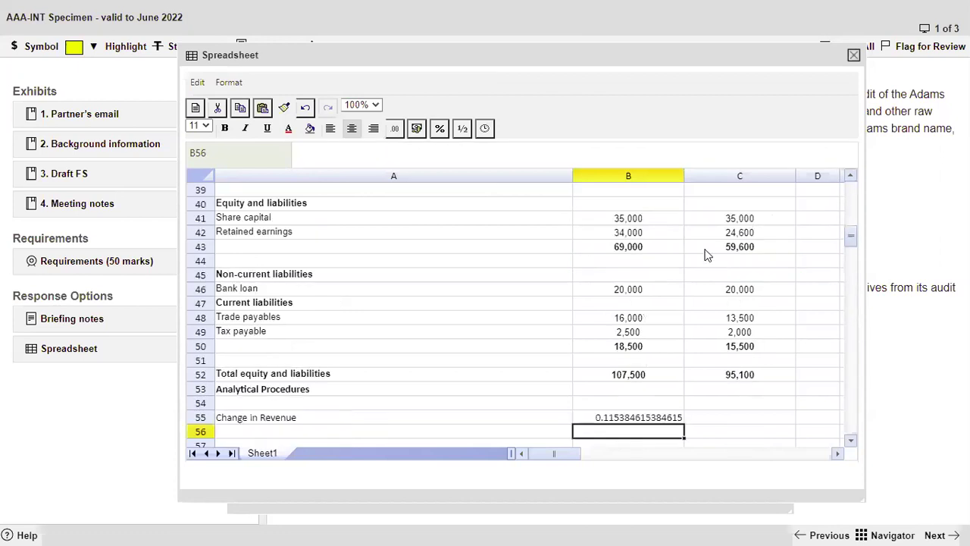
# Format the revenue change in cell B55 as a percentage with two decimal places.
pyautogui.click(612, 418)
pyautogui.click(438, 129)
pyautogui.click(451, 169)
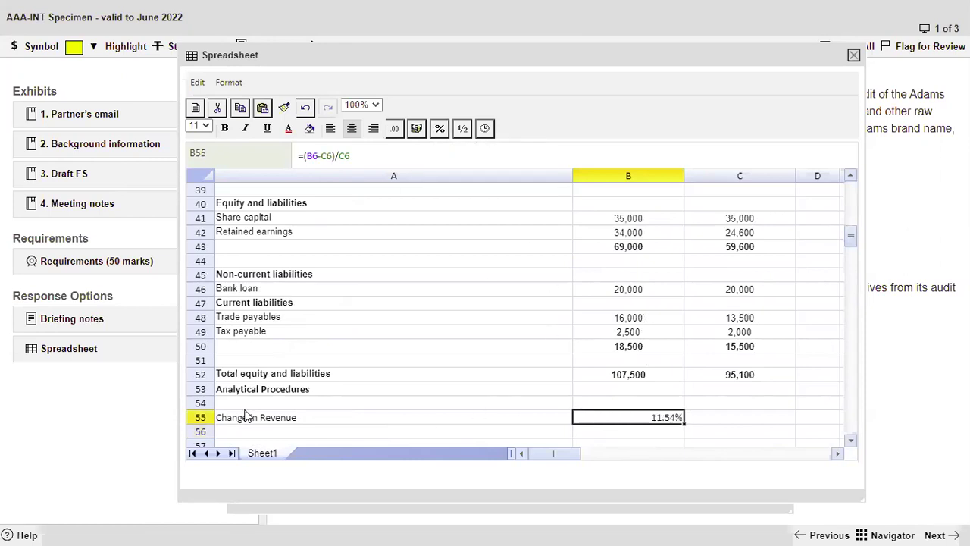
# Enter the labels "Change in CGS" in cell A56 and "Change in GP" in cell A57.
pyautogui.scroll(13, 485, 275)
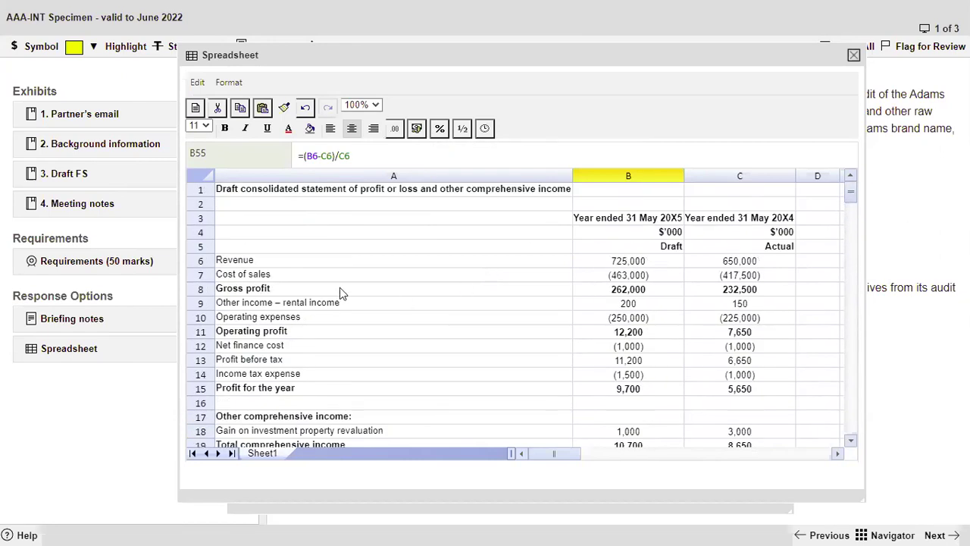
pyautogui.scroll(-14, 574, 292)
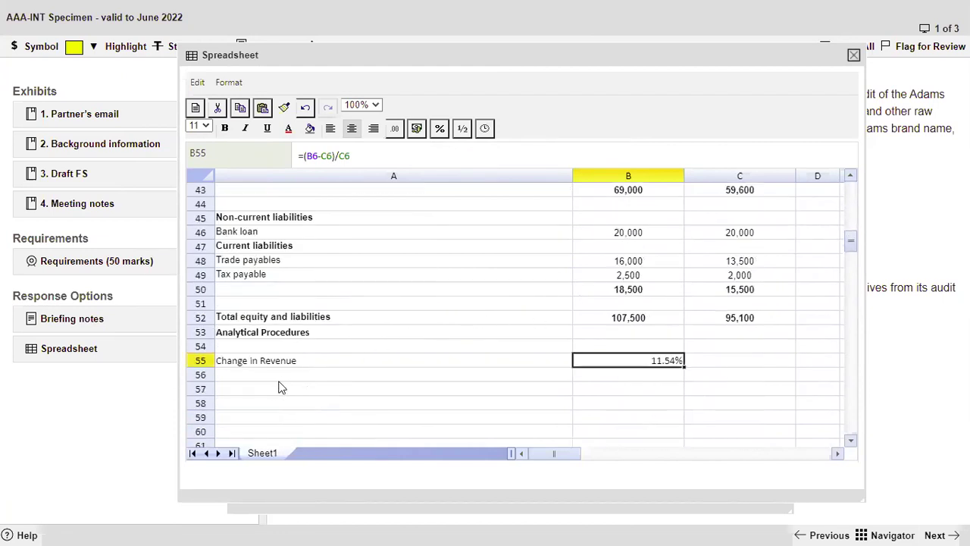
pyautogui.click(279, 377)
pyautogui.write('Change')
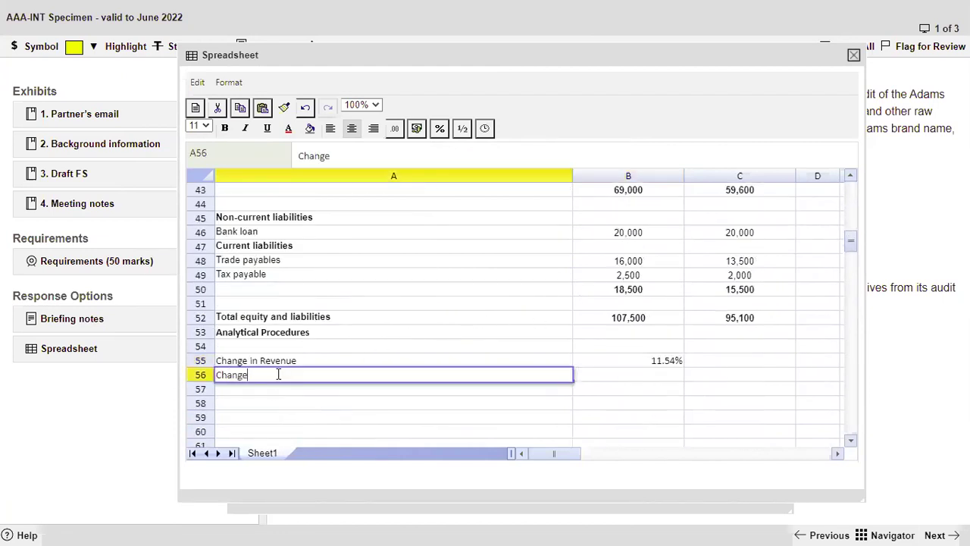
pyautogui.write(' ion CFS')
pyautogui.press('BackSpace')
pyautogui.press('BackSpace')
pyautogui.write('GS')
pyautogui.press('Return')
pyautogui.write('Change in GF')
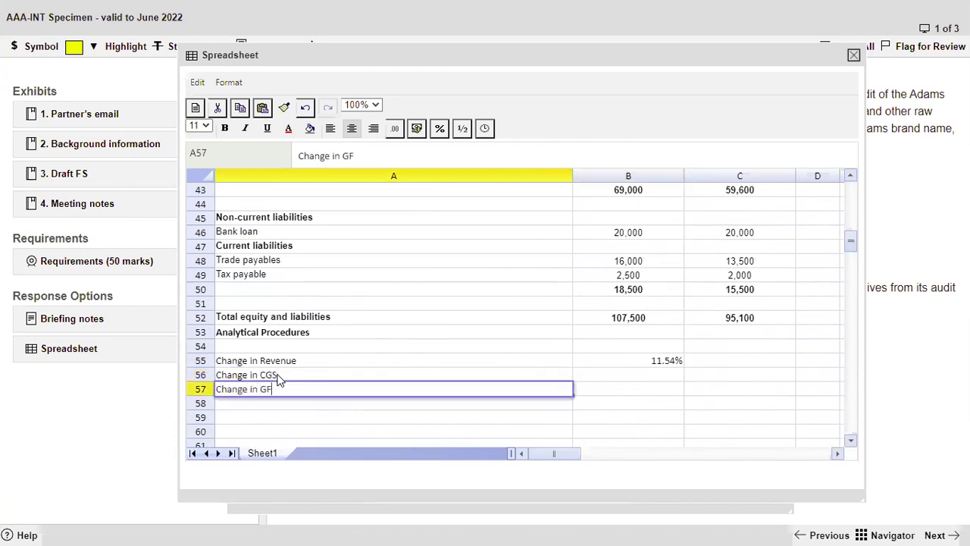
pyautogui.write('P')
pyautogui.press('Return')
# Enter the label "GP Margin" in cell A58.
pyautogui.write('GP margi')
pyautogui.press('BackSpace')
pyautogui.press('BackSpace')
pyautogui.press('BackSpace')
pyautogui.press('BackSpace')
pyautogui.press('BackSpace')
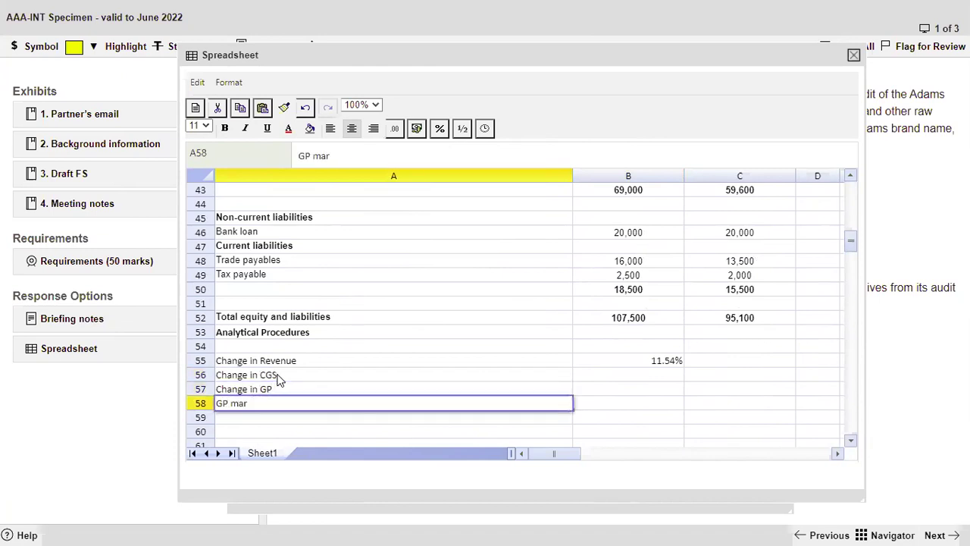
pyautogui.write('Margin')
pyautogui.press('Return')
# Copy the revenue change formula from B55 into B56 and B57 for the CGS and GP changes.
pyautogui.press('Up')
pyautogui.press('Up')
pyautogui.press('Up')
pyautogui.press('Up')
pyautogui.press('Right')
pyautogui.press('Right')
pyautogui.press('Left')
pyautogui.press('Up')
pyautogui.press('Up')
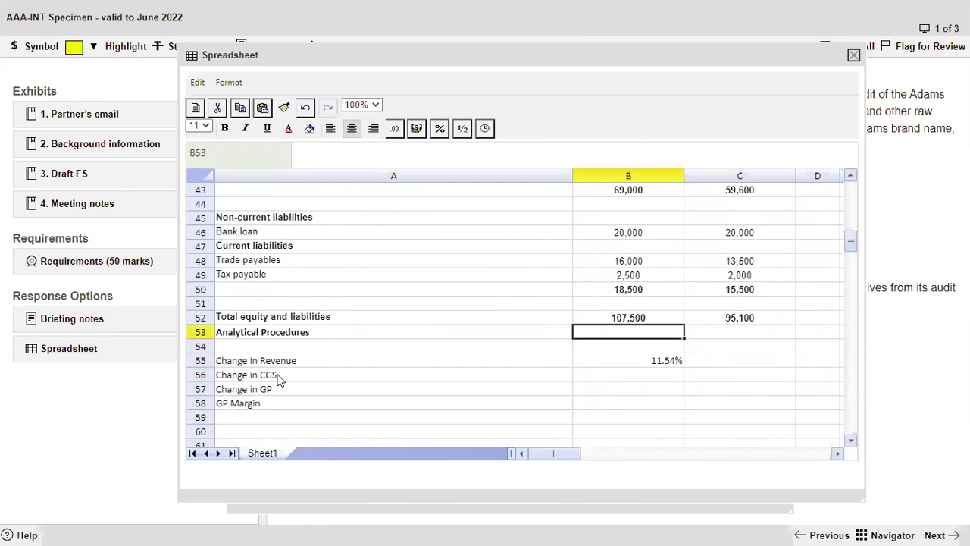
pyautogui.press('Down')
pyautogui.press('Down')
pyautogui.press('Down')
pyautogui.hotkey('shift', 'Down')
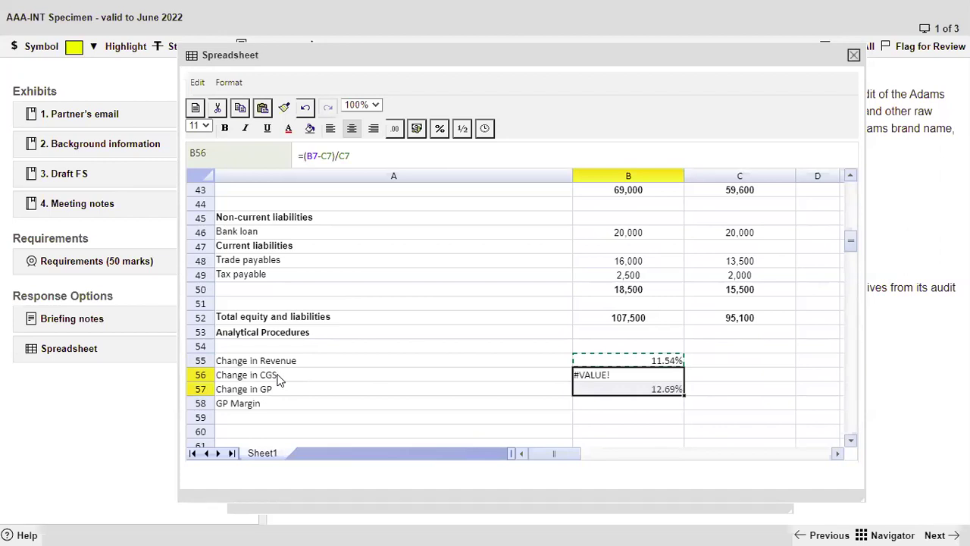
# Try to calculate the CGS change in cell B56 with the formula =(B7+C7)/C7.
pyautogui.click(623, 375)
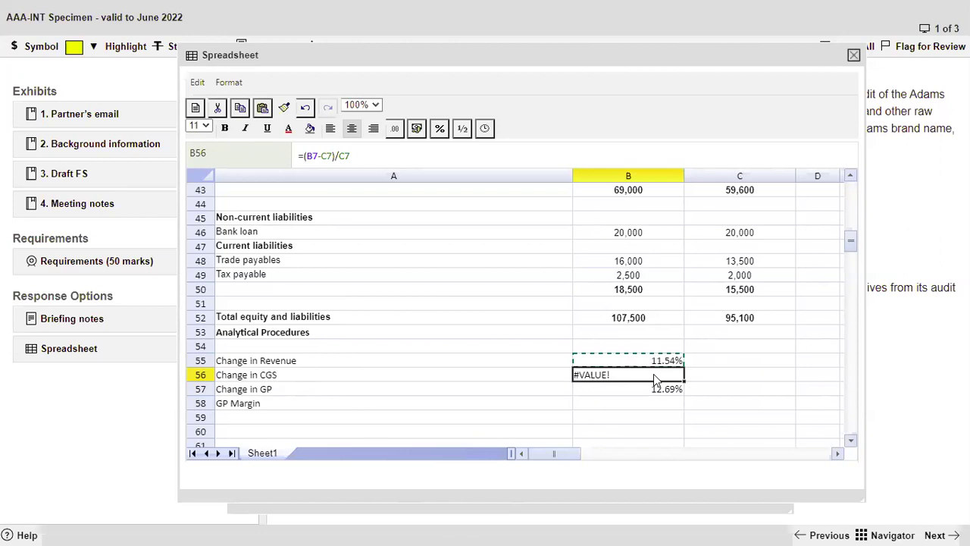
pyautogui.write('=(')
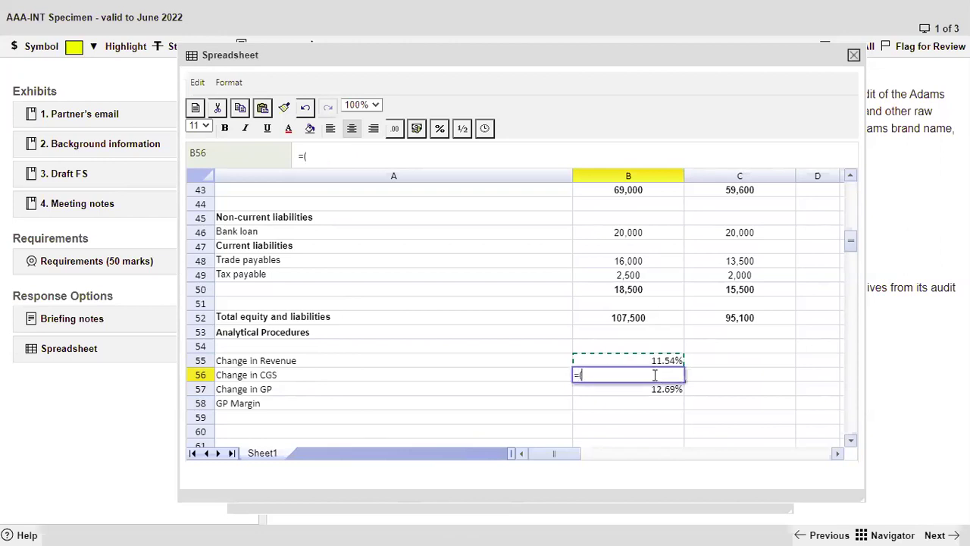
pyautogui.scroll(14, 656, 250)
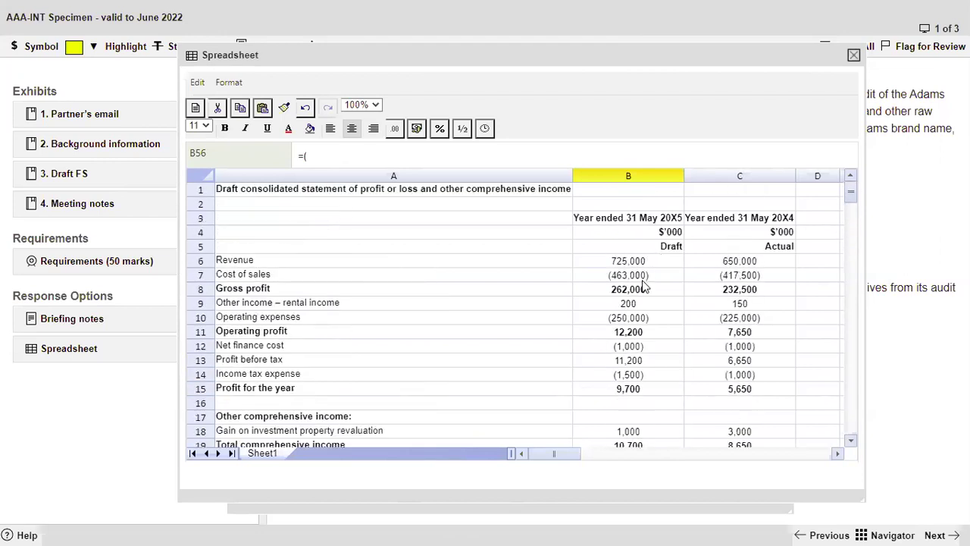
pyautogui.click(644, 278)
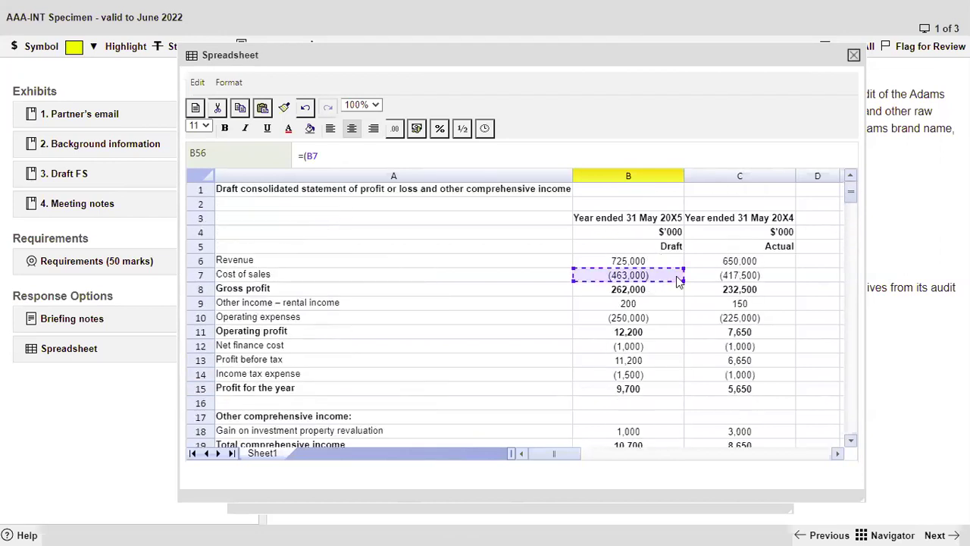
pyautogui.write('+')
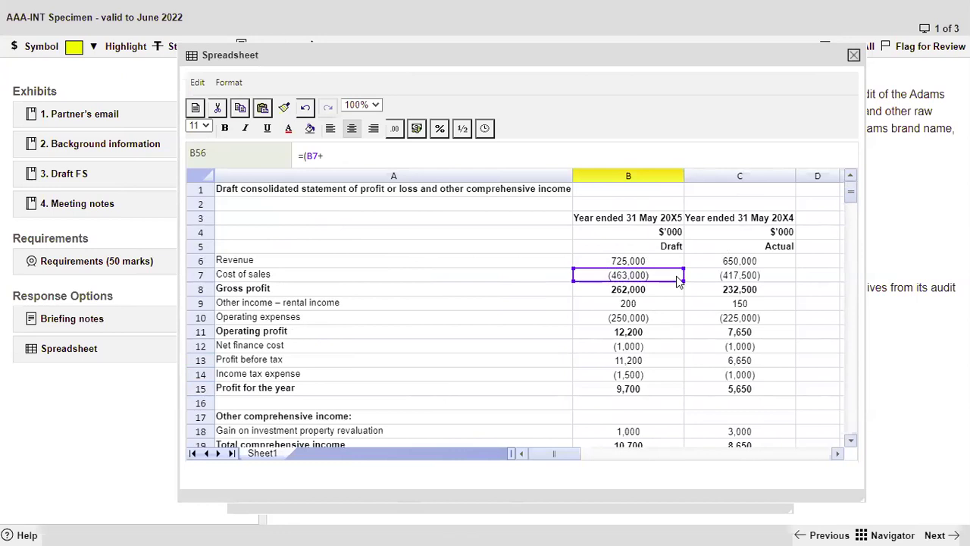
pyautogui.click(734, 277)
pyautogui.write(')/')
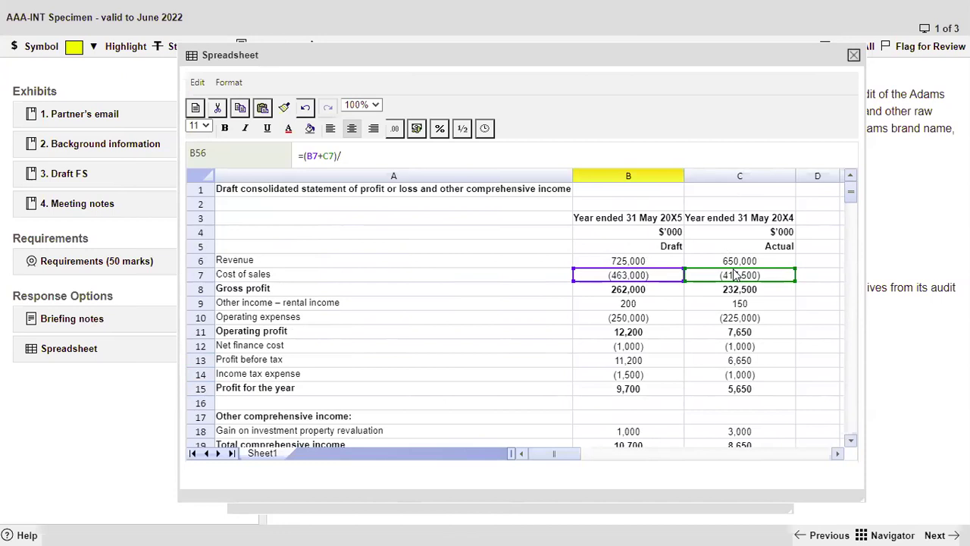
pyautogui.click(736, 280)
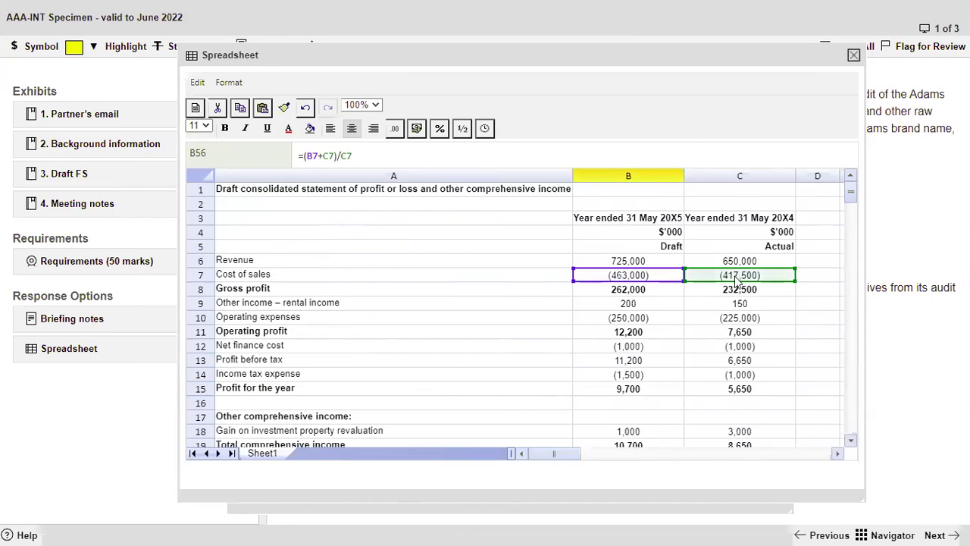
pyautogui.press('Return')
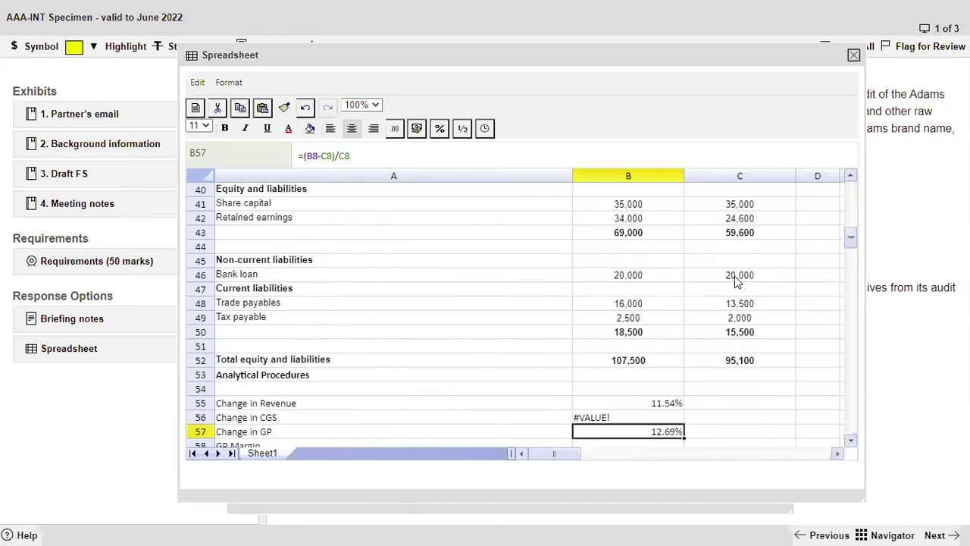
# Rewrite the 20X5 cost of sales in cell B7 as -463,000, using a minus sign instead of brackets.
pyautogui.click(601, 416)
pyautogui.scroll(13, 667, 334)
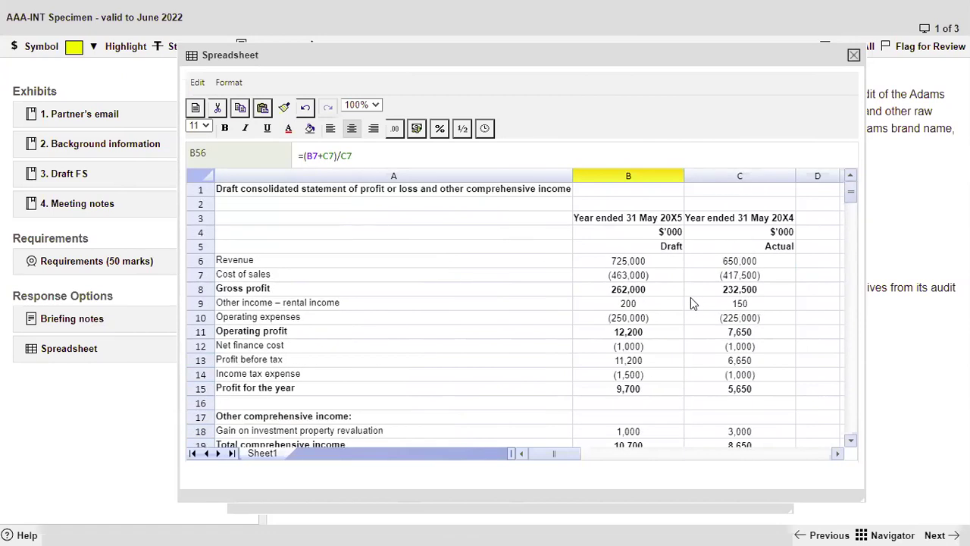
pyautogui.click(654, 280)
pyautogui.moveTo(300, 155); pyautogui.dragTo(372, 151)
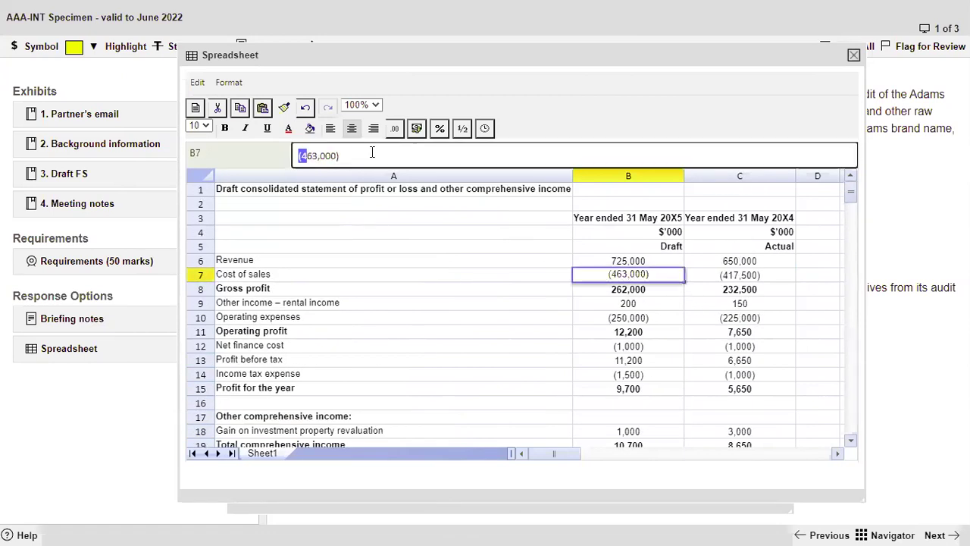
pyautogui.click(372, 151)
pyautogui.press('BackSpace')
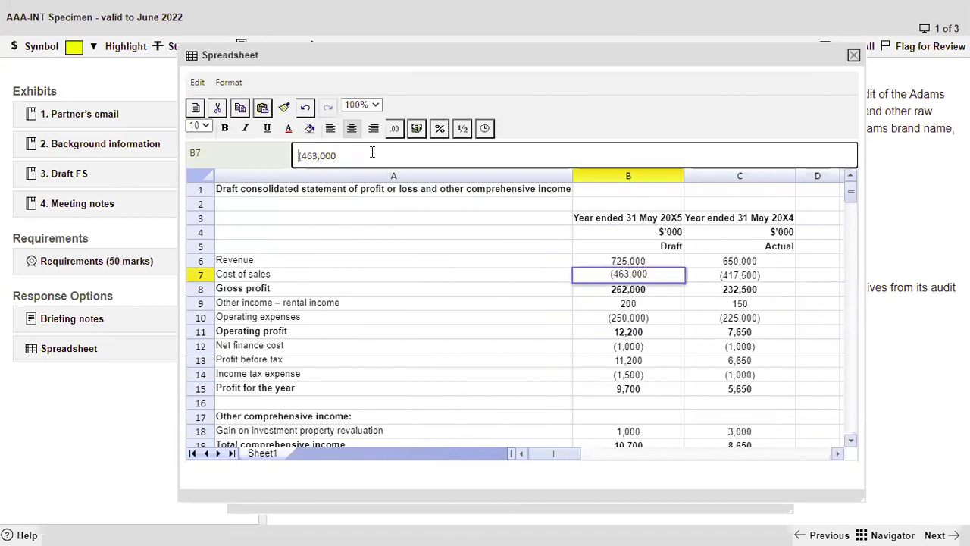
pyautogui.press('Home')
pyautogui.press('Delete')
pyautogui.write('-')
pyautogui.press('Return')
# Rewrite the 20X4 cost of sales in cell C7 as -417,500, using a minus sign instead of brackets.
pyautogui.press('Up')
pyautogui.press('Right')
pyautogui.click(373, 154)
pyautogui.press('BackSpace')
pyautogui.press('Home')
pyautogui.write('-')
pyautogui.press('Delete')
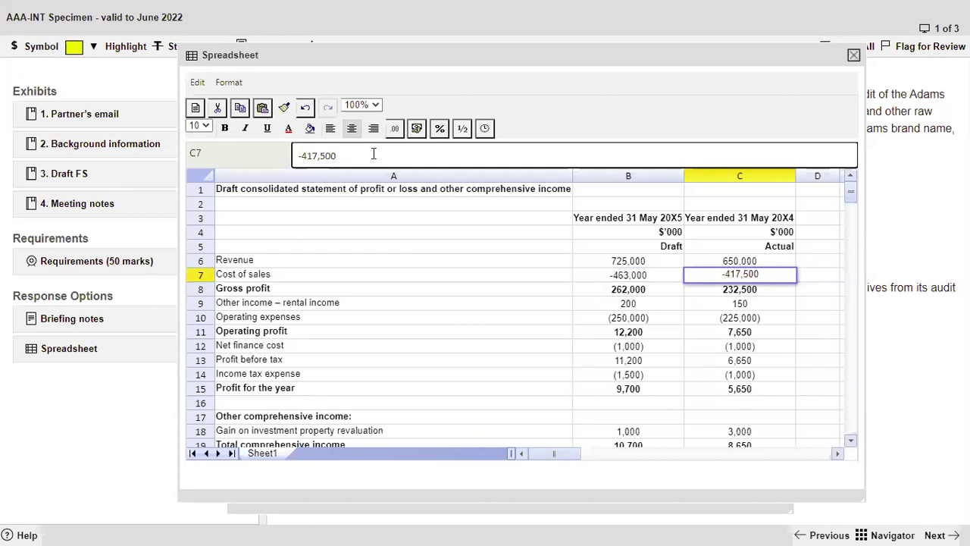
pyautogui.press('Return')
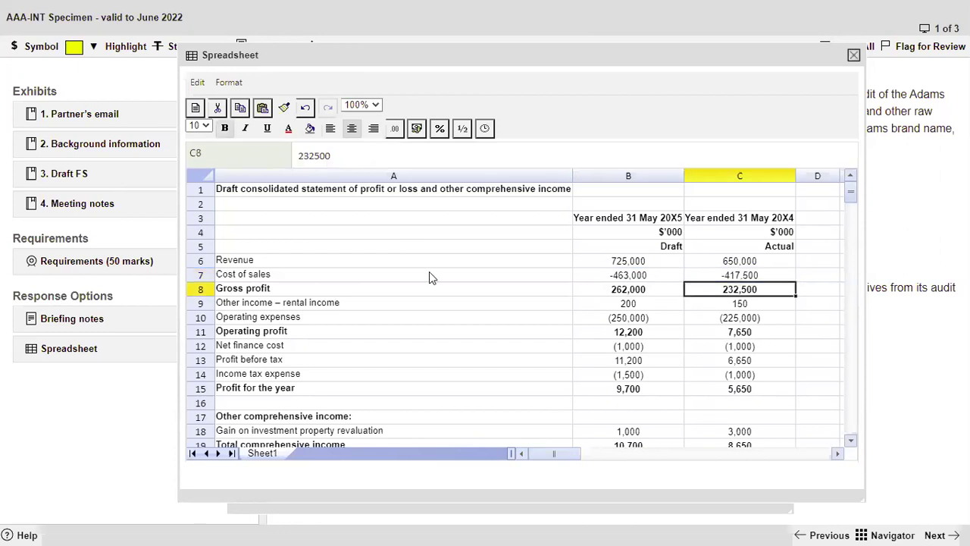
# Rewrite the 20X5 operating expenses in cell B10 as -250,000, replacing the brackets with a minus sign.
pyautogui.click(635, 315)
pyautogui.click(307, 154)
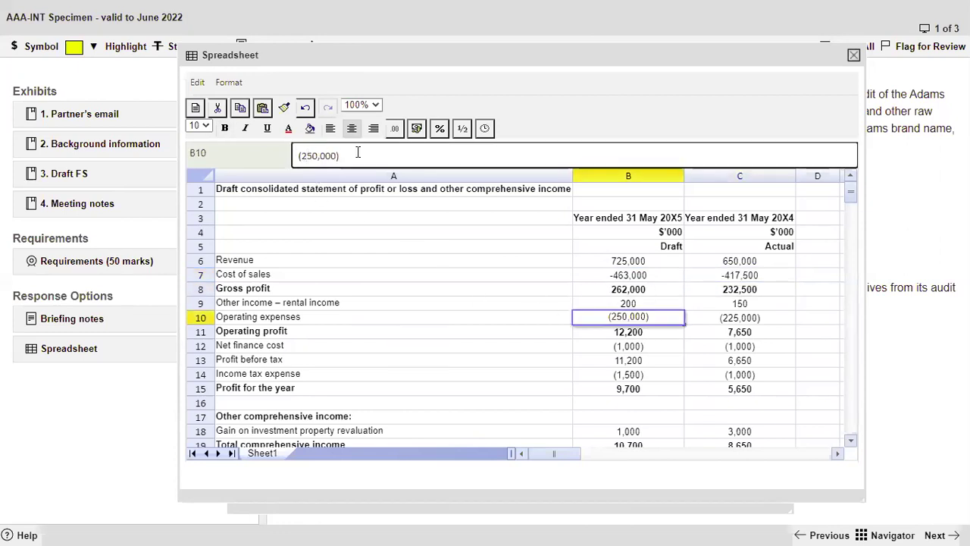
pyautogui.press('BackSpace')
pyautogui.write('-')
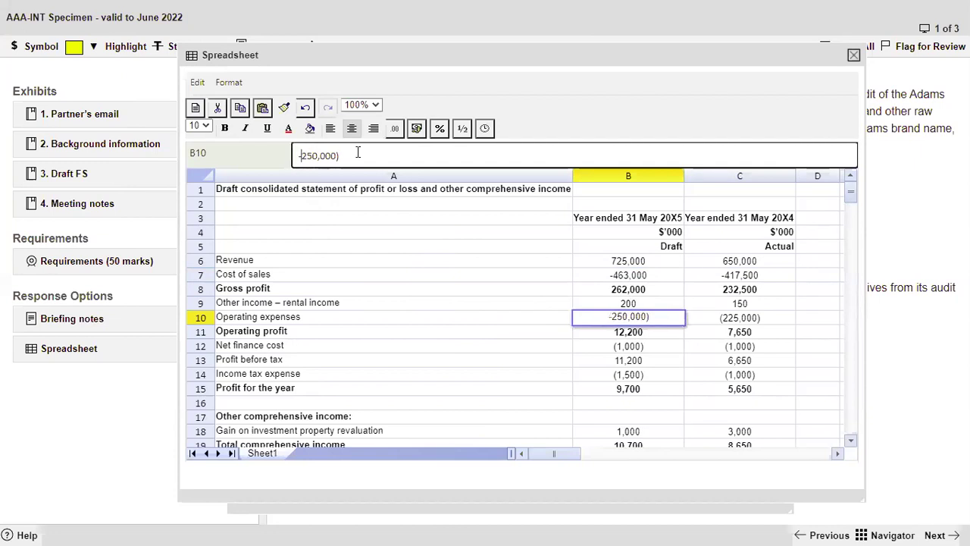
pyautogui.press('BackSpace')
pyautogui.press('Return')
# Rewrite the 20X4 operating expenses in cell C10 as -225,000, replacing the brackets with a minus sign.
pyautogui.click(721, 324)
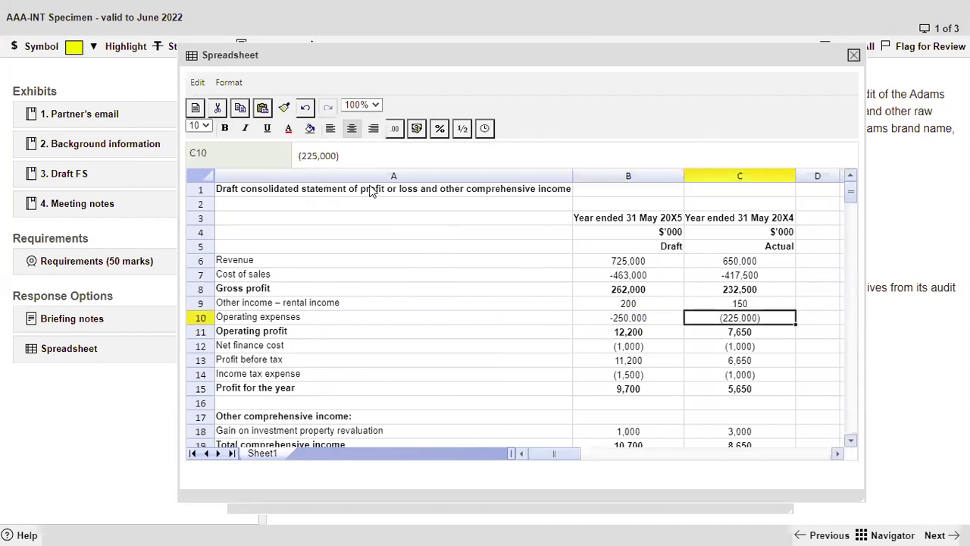
pyautogui.click(345, 156)
pyautogui.press('BackSpace')
pyautogui.press('Home')
pyautogui.write('-')
pyautogui.press('Delete')
pyautogui.press('Return')
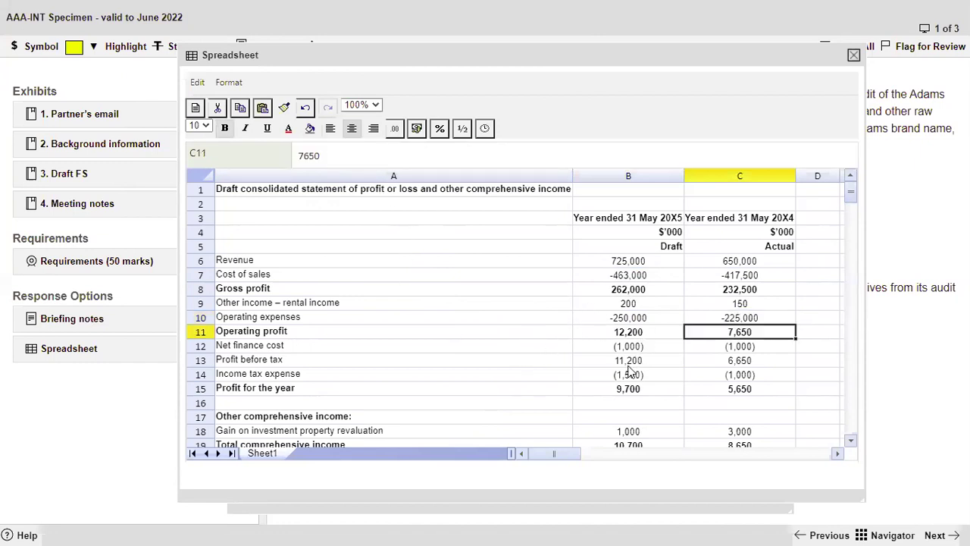
# Try re-entering the CGS change formula =(B7+C7)/C7 in cell B56 using the rewritten cost of sales figures.
pyautogui.scroll(-13, 629, 341)
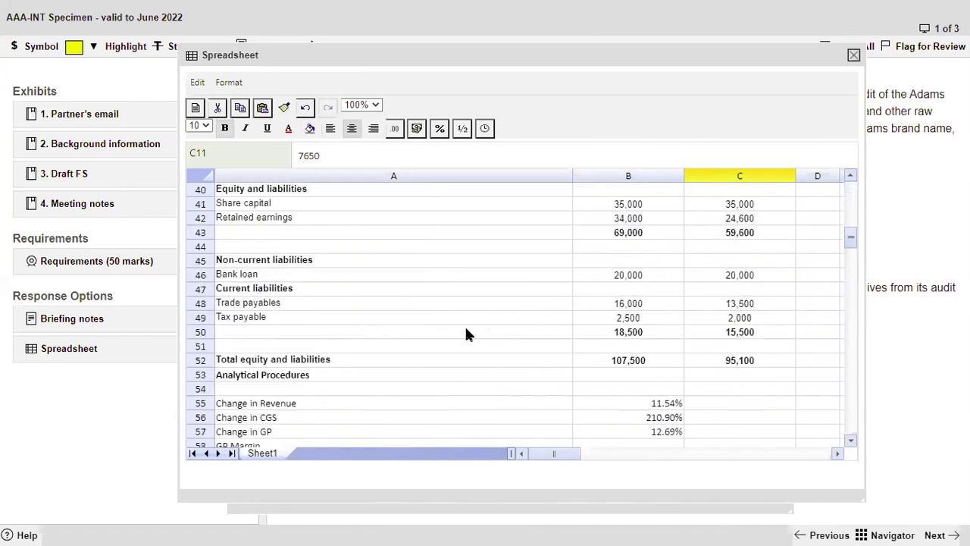
pyautogui.scroll(-3, 465, 334)
pyautogui.click(681, 292)
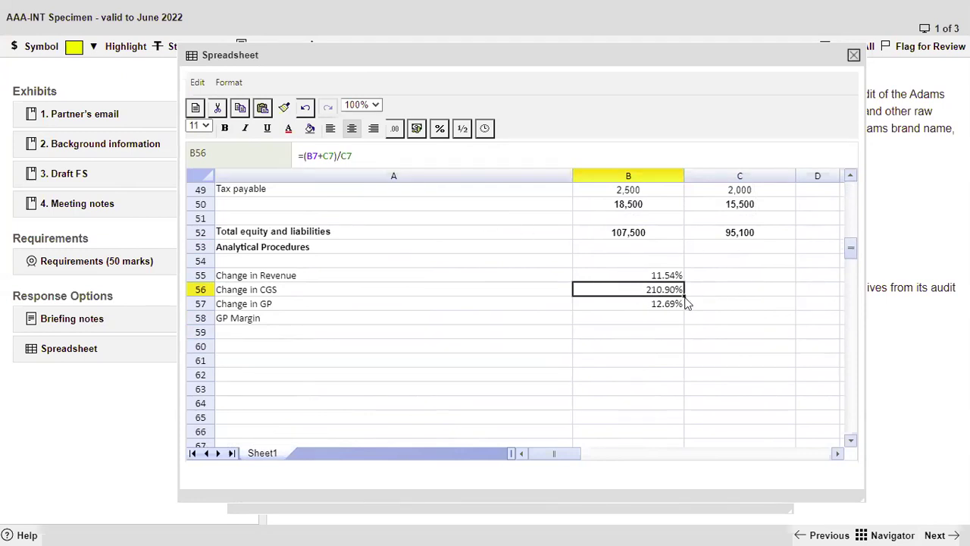
pyautogui.write('=')
pyautogui.scroll(11, 687, 303)
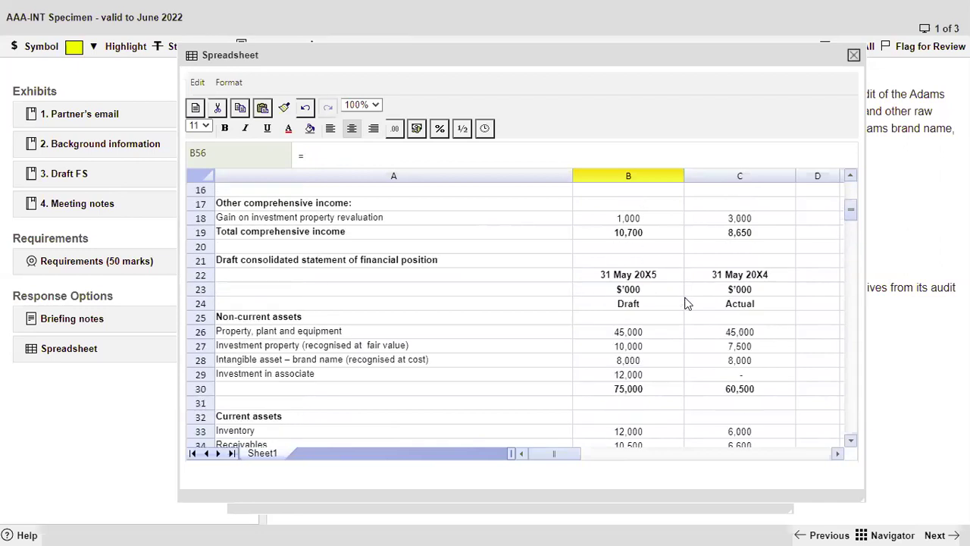
pyautogui.scroll(5, 687, 303)
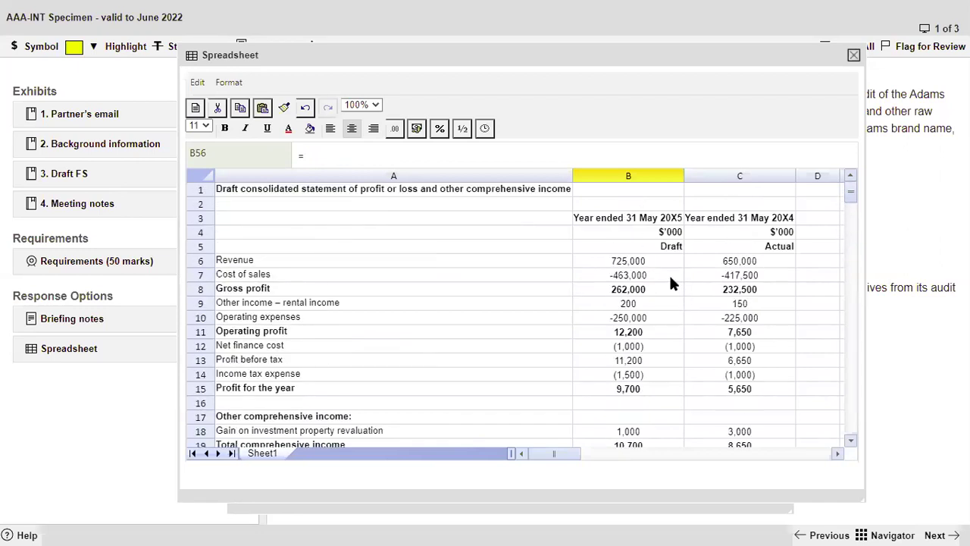
pyautogui.click(670, 278)
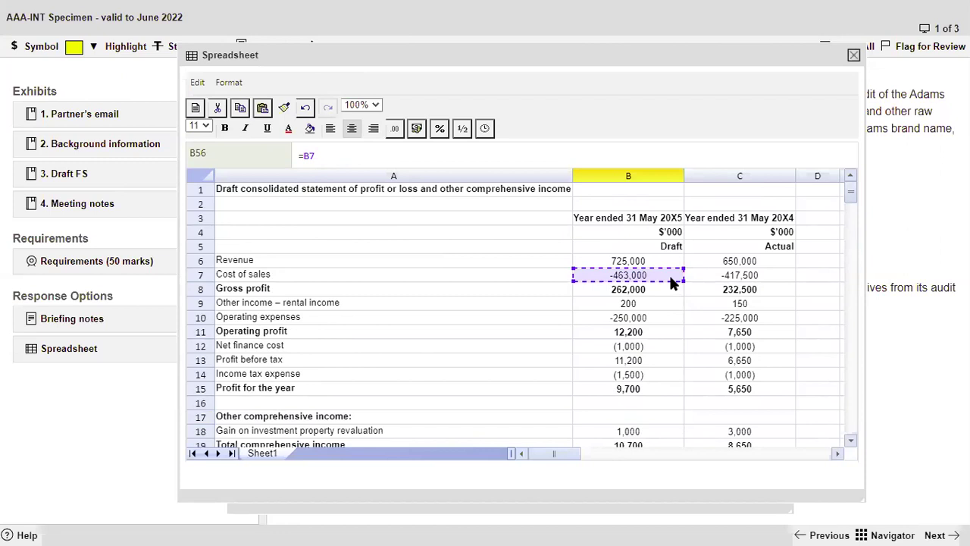
pyautogui.click(305, 155)
pyautogui.doubleClick(304, 154)
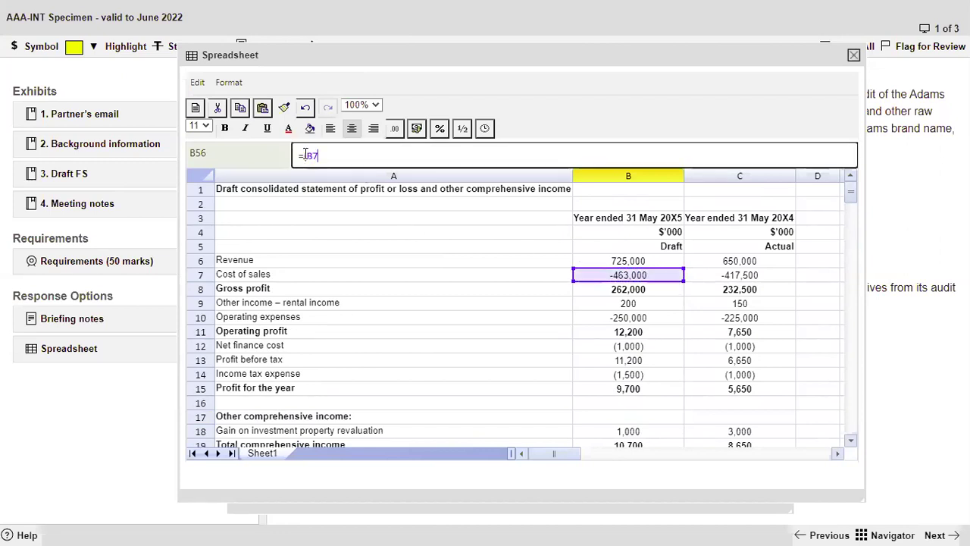
pyautogui.write('(B7+')
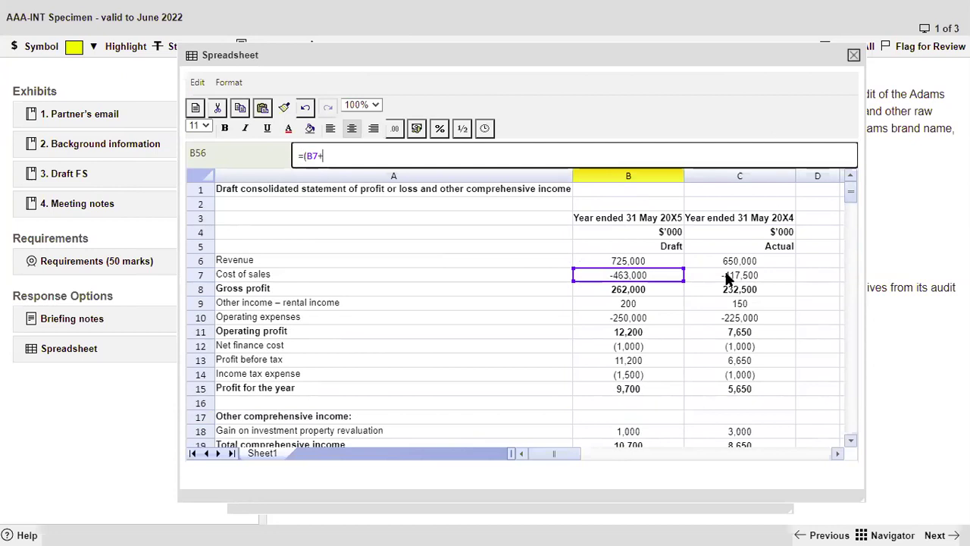
pyautogui.click(726, 278)
pyautogui.write(')')
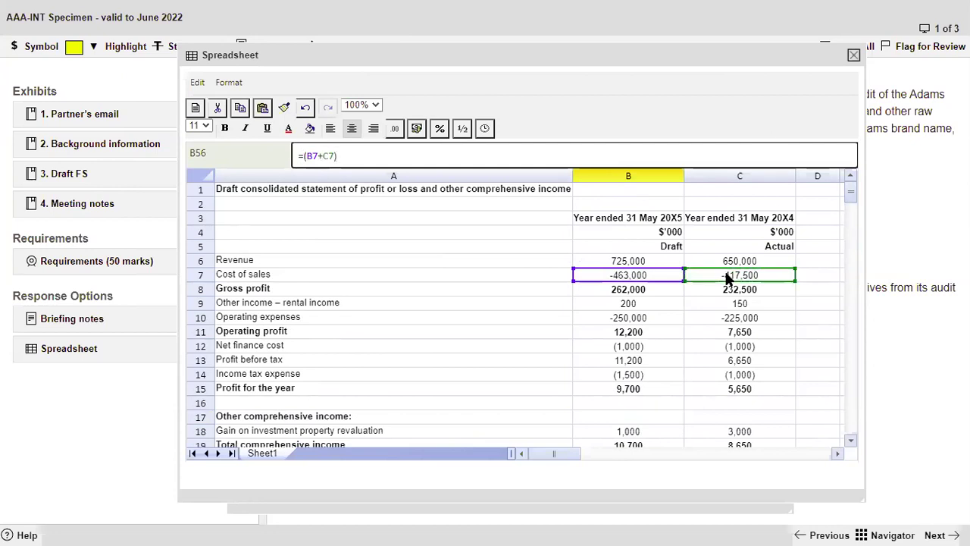
pyautogui.write('/')
pyautogui.click(726, 278)
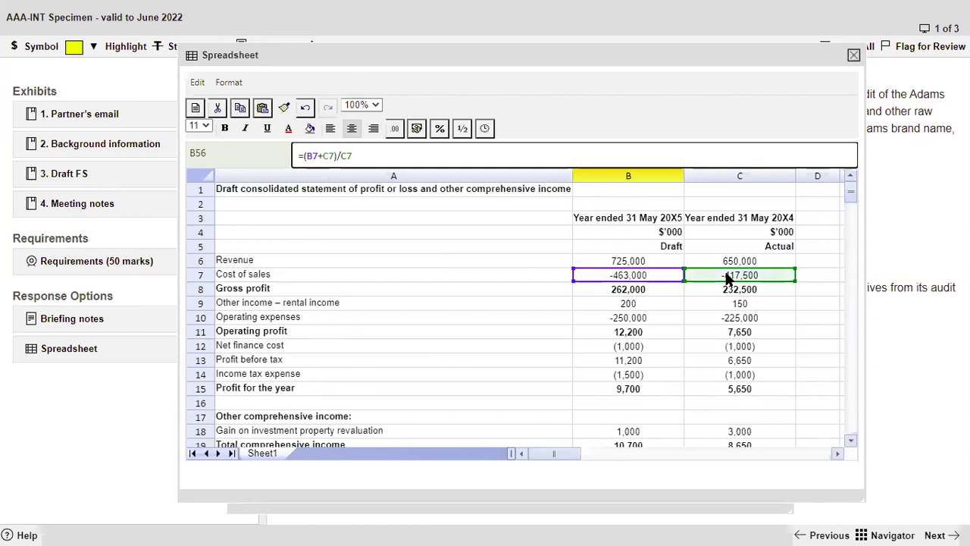
pyautogui.press('Return')
# Try negating the CGS change formula in cell B56 to =-(B7+C7)/C7.
pyautogui.click(665, 417)
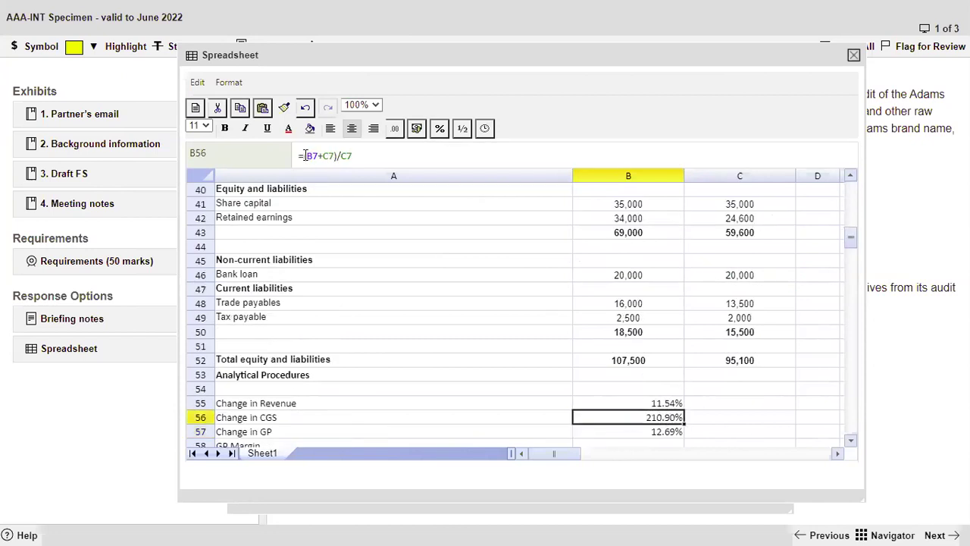
pyautogui.click(332, 154)
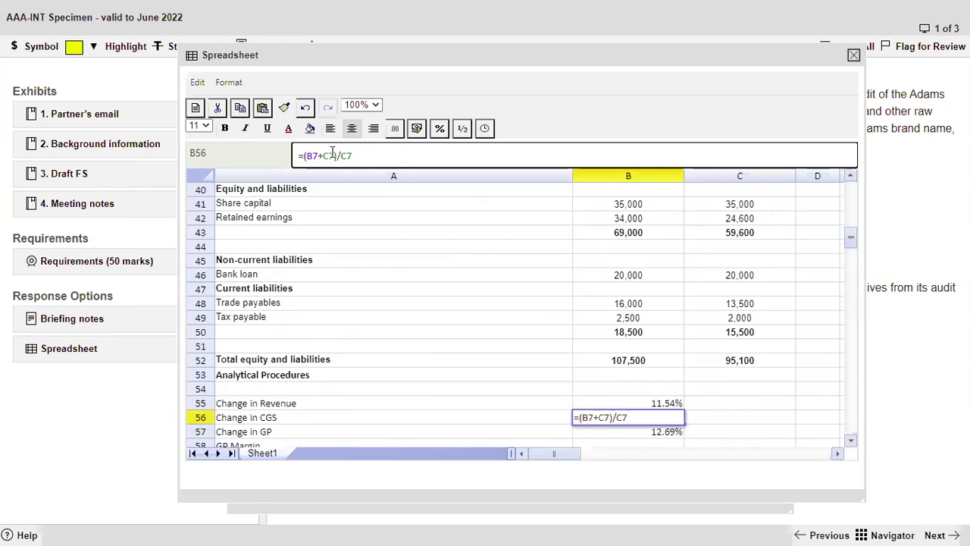
pyautogui.write('-')
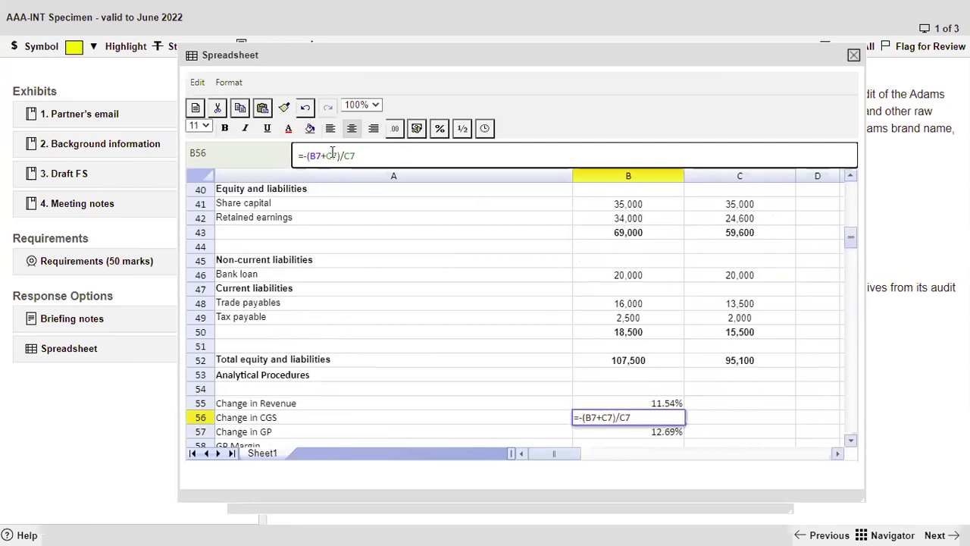
pyautogui.press('Return')
# Replace the CGS change formula in cell B56 with the direct calculation =(463-417)/417.
pyautogui.click(660, 416)
pyautogui.scroll(13, 678, 392)
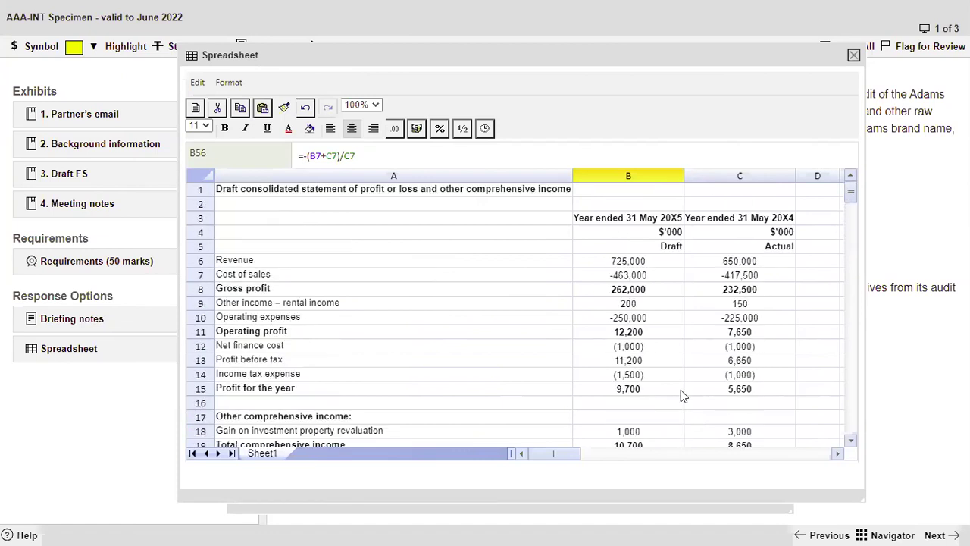
pyautogui.scroll(-7, 680, 395)
pyautogui.moveTo(368, 155); pyautogui.dragTo(301, 157)
pyautogui.keyDown('shift'); pyautogui.click(306, 156); pyautogui.keyUp('shift')
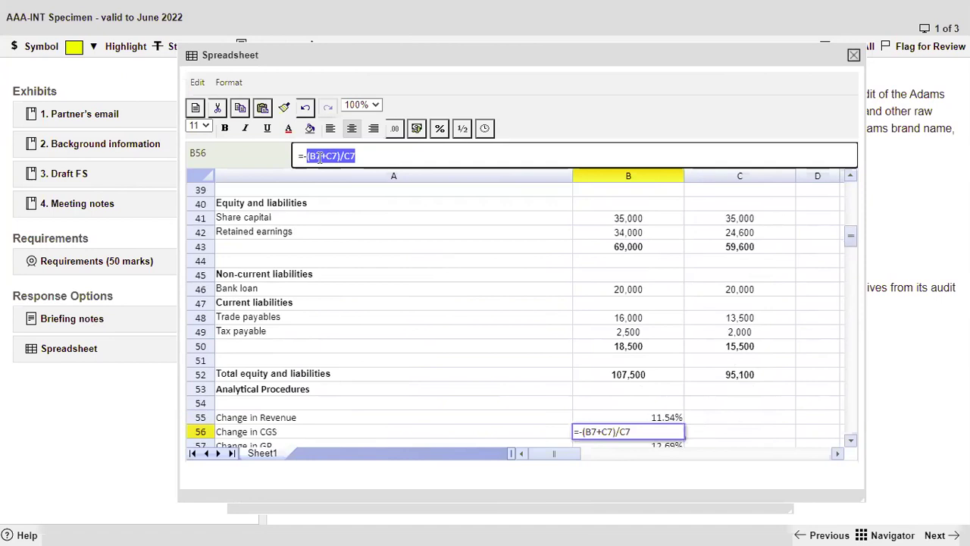
pyautogui.write('=')
pyautogui.press('BackSpace')
pyautogui.press('BackSpace')
pyautogui.write('(4')
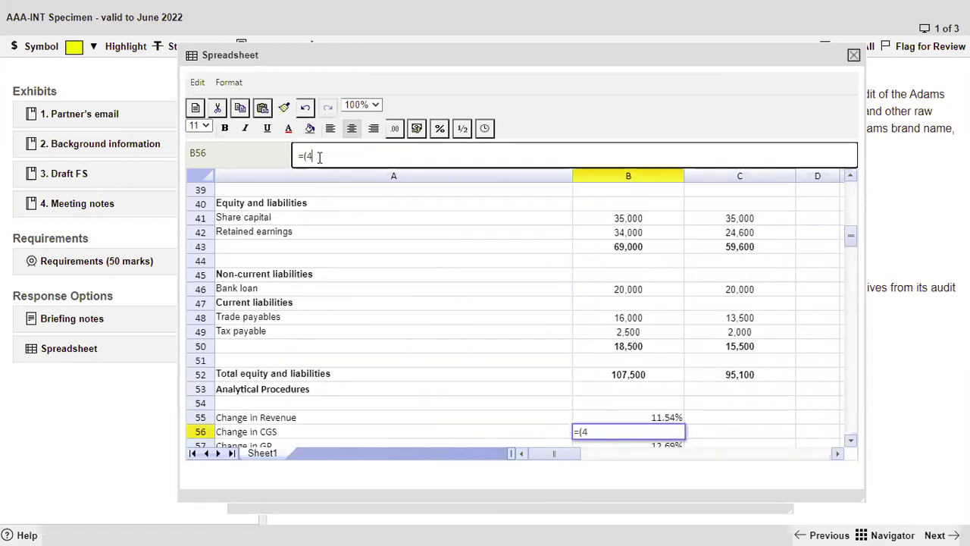
pyautogui.write('63-417)/417')
pyautogui.press('Return')
pyautogui.press('Up')
pyautogui.press('Down')
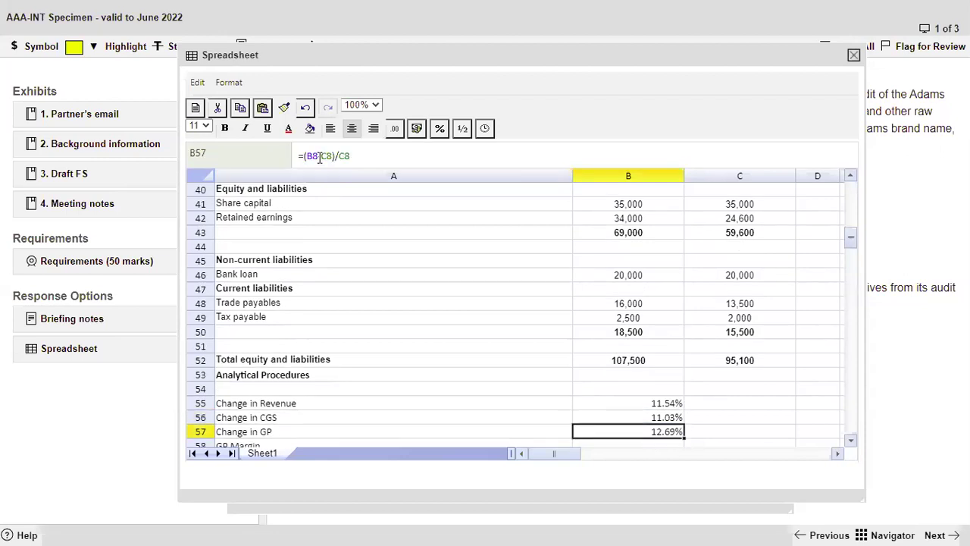
# Calculate the 20X5 GP margin in cell B58 with the formula =B8/B6.
pyautogui.press('Down')
pyautogui.press('Down')
pyautogui.press('Up')
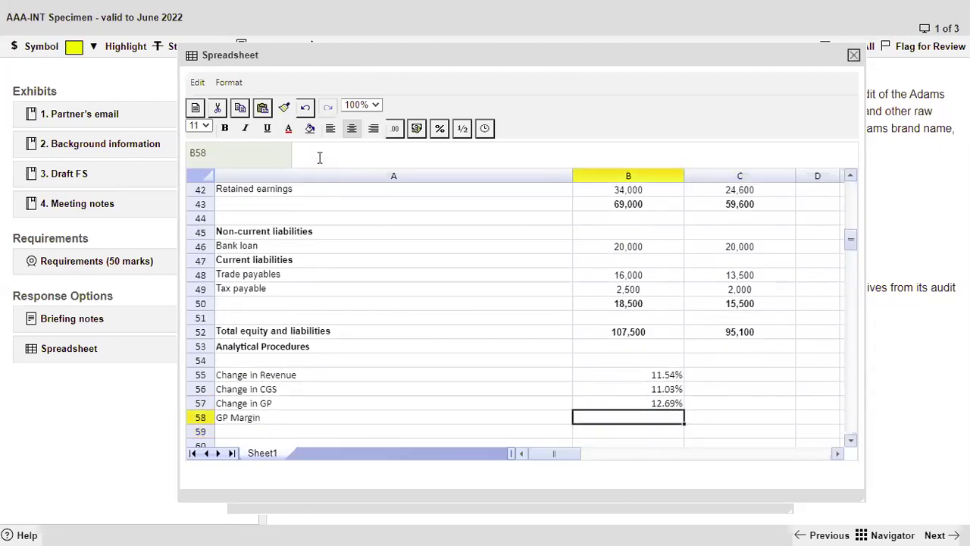
pyautogui.write('=')
pyautogui.scroll(14, 685, 227)
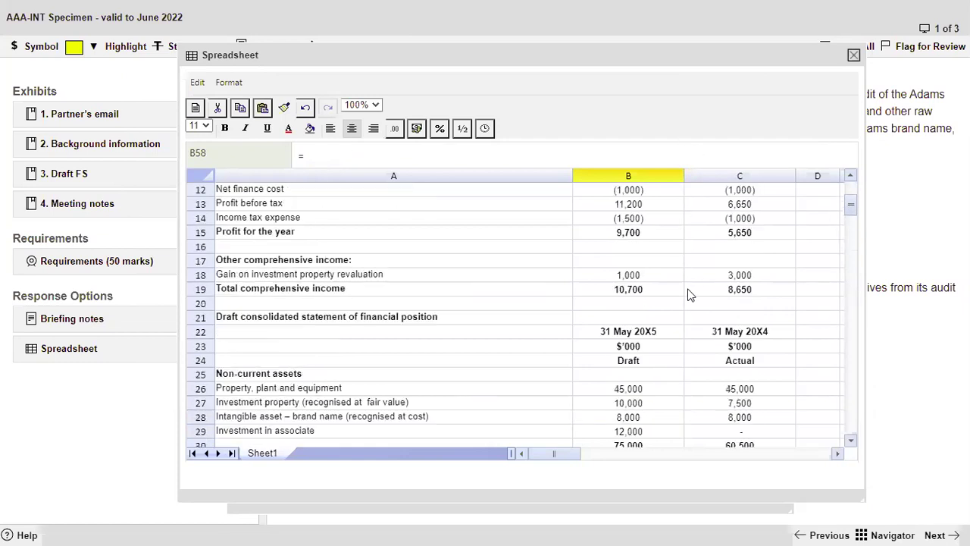
pyautogui.click(636, 294)
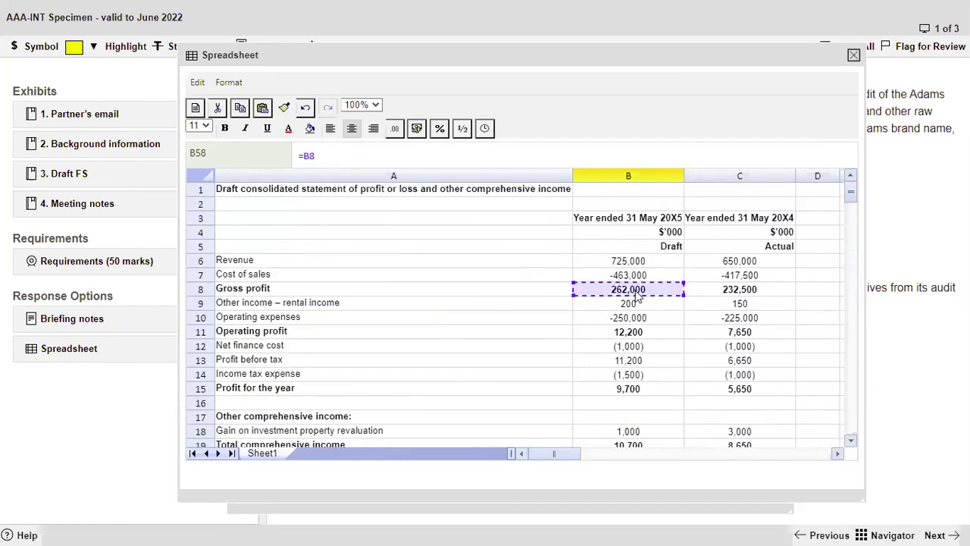
pyautogui.write('/')
pyautogui.click(640, 263)
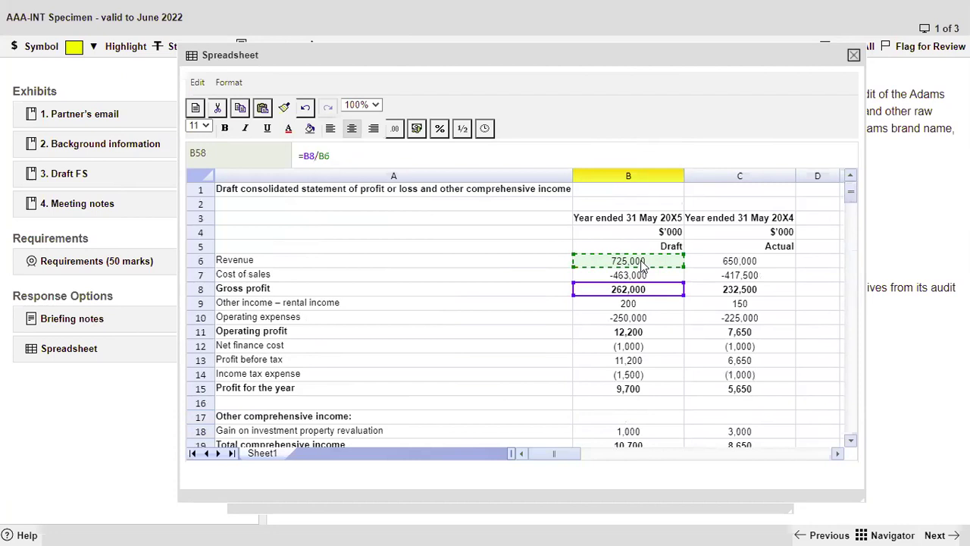
pyautogui.press('Return')
# Copy the GP margin formula from cell B58 into C58 for the 20X4 figures.
pyautogui.click(657, 421)
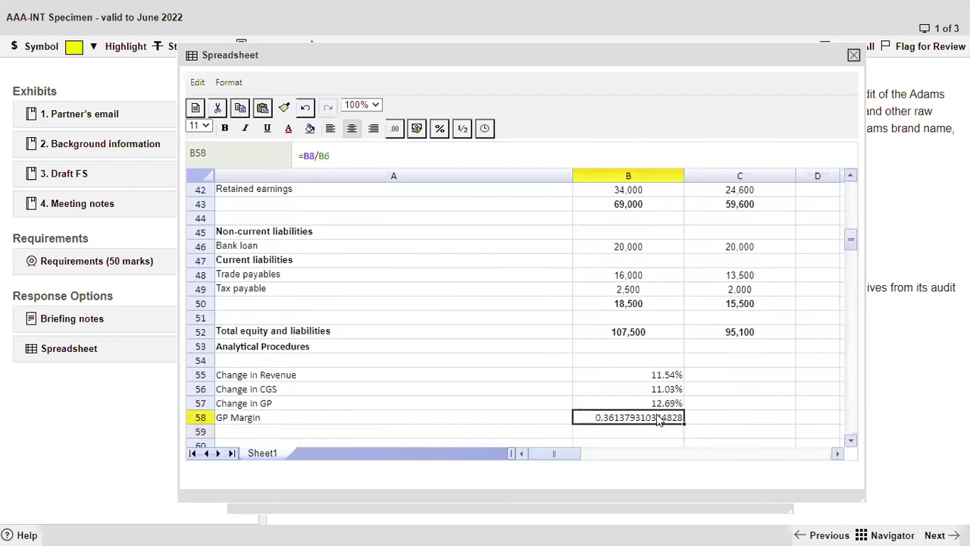
pyautogui.hotkey('ctrl', 'c')
pyautogui.press('Right')
pyautogui.hotkey('ctrl', 'v')
# Enter the row label "Operating Expenses Change" in cell A59.
pyautogui.press('Down')
pyautogui.press('Left')
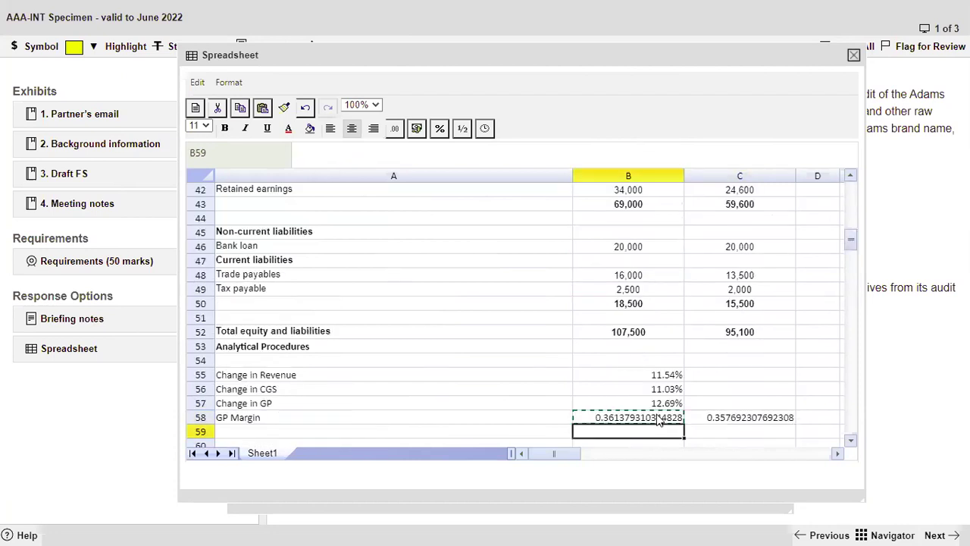
pyautogui.press('Left')
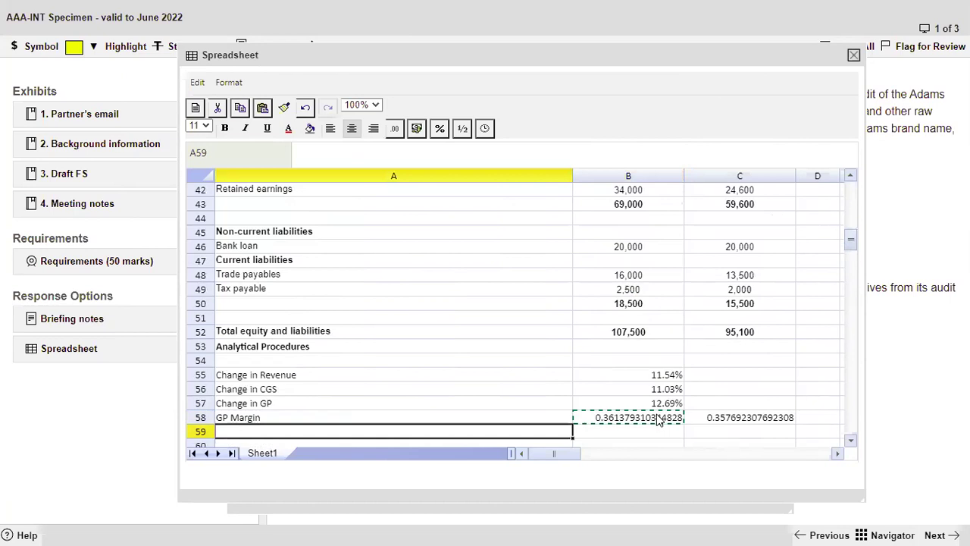
pyautogui.write('Operating Expenses')
pyautogui.press('BackSpace')
pyautogui.press('BackSpace')
pyautogui.press('BackSpace')
pyautogui.press('BackSpace')
pyautogui.press('BackSpace')
pyautogui.press('BackSpace')
pyautogui.press('BackSpace')
pyautogui.press('BackSpace')
pyautogui.write('profit')
pyautogui.press('BackSpace')
pyautogui.press('BackSpace')
pyautogui.press('BackSpace')
pyautogui.press('BackSpace')
pyautogui.press('BackSpace')
pyautogui.press('BackSpace')
pyautogui.write('Expenses Change')
pyautogui.press('Tab')
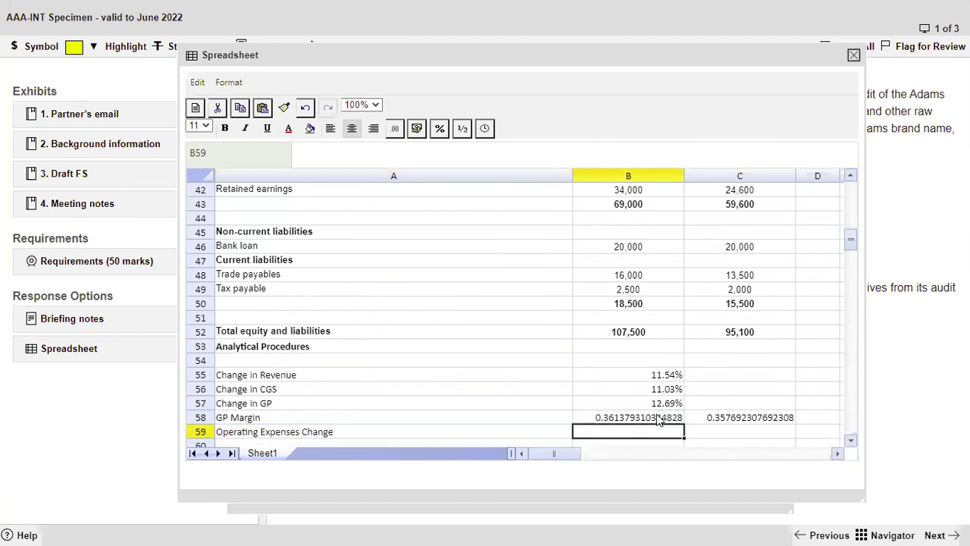
# Calculate the operating expenses change in cell B59 with =(250-225)/225, using the figures from the profit or loss statement.
pyautogui.scroll(12, 658, 422)
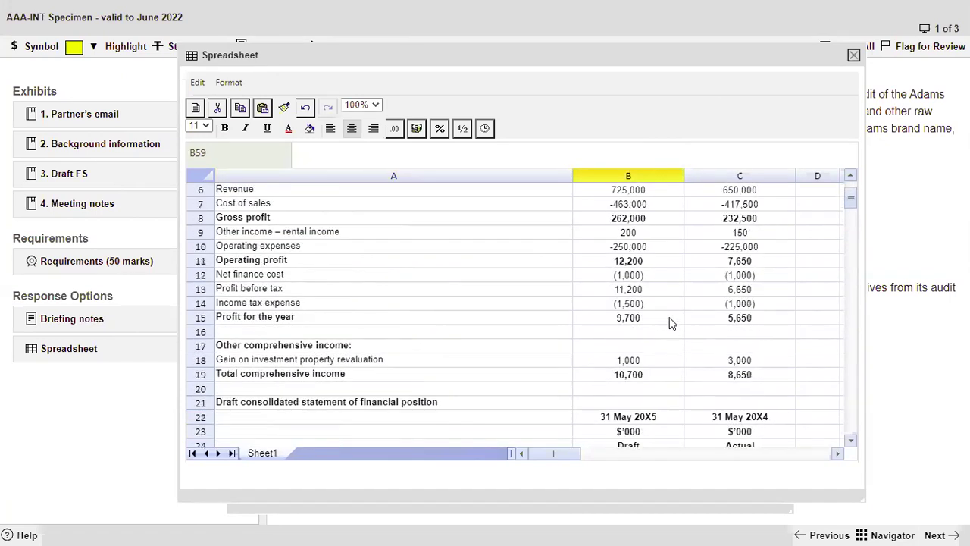
pyautogui.scroll(2, 670, 324)
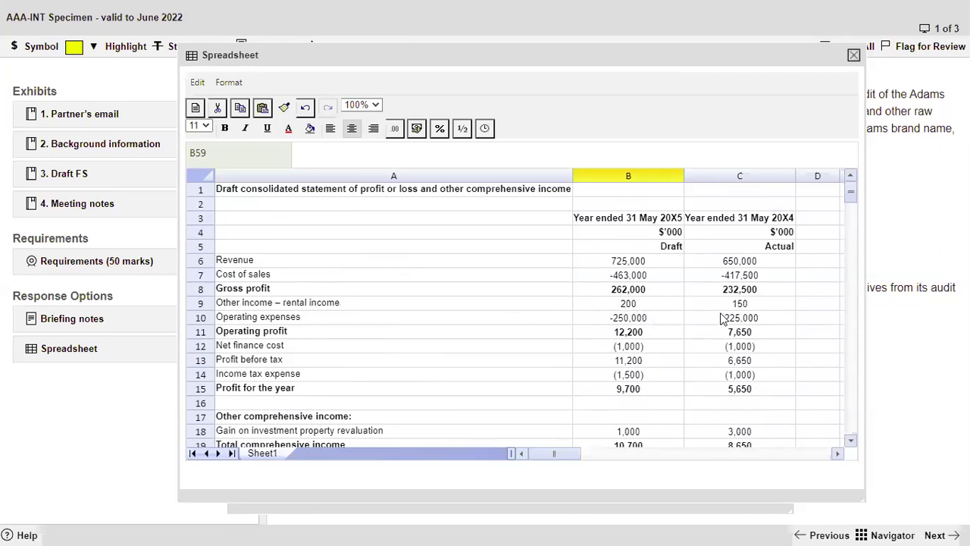
pyautogui.scroll(-17, 678, 319)
pyautogui.scroll(1, 640, 324)
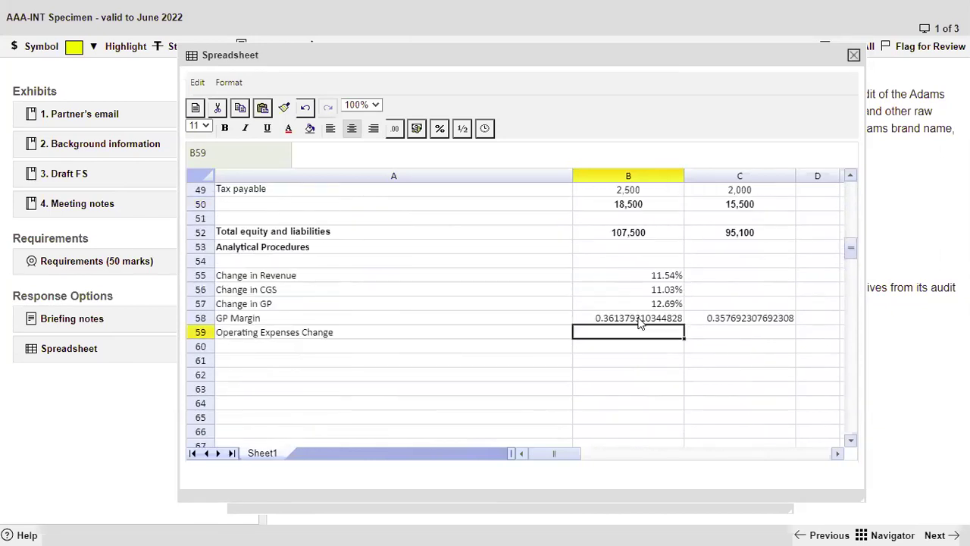
pyautogui.doubleClick(632, 331)
pyautogui.write('=')
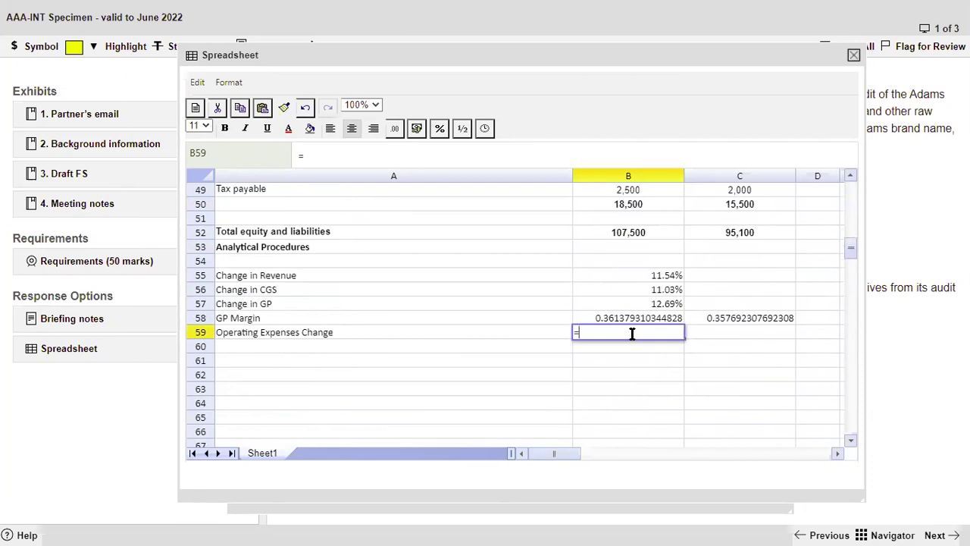
pyautogui.write('(250-225/')
pyautogui.press('BackSpace')
pyautogui.write(')/225')
pyautogui.press('Return')
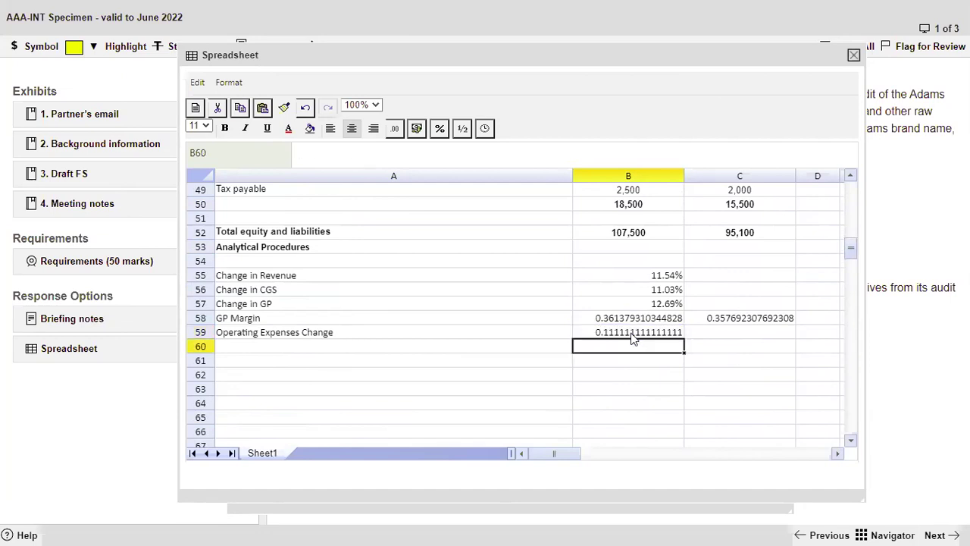
pyautogui.click(635, 333)
# Enter the row label "Operating Profit Margin" in cell A60.
pyautogui.click(351, 350)
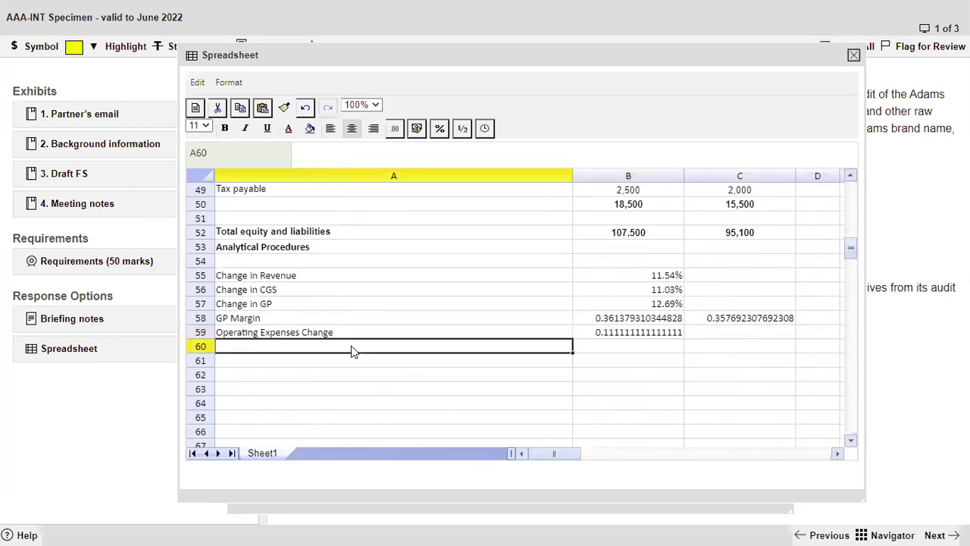
pyautogui.write('Operatin')
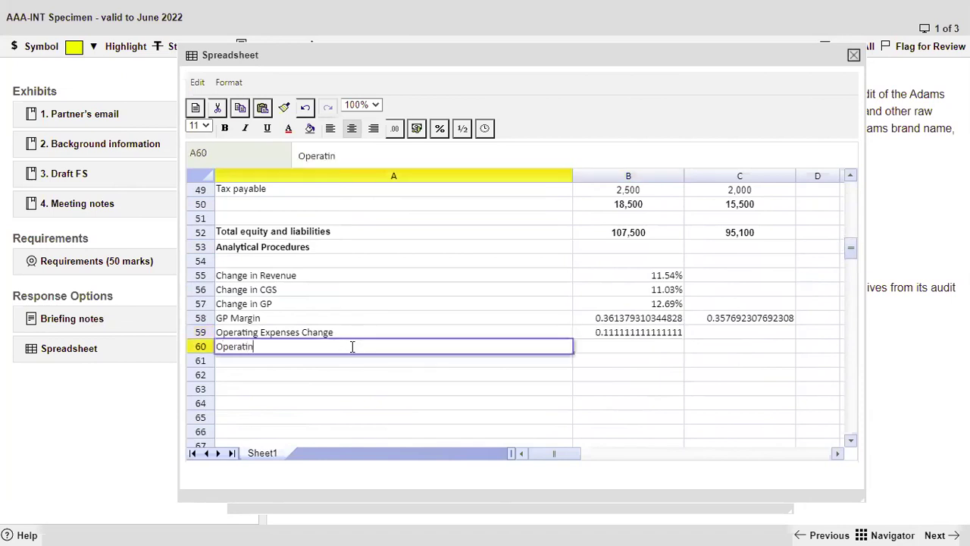
pyautogui.write('g Profit Margin')
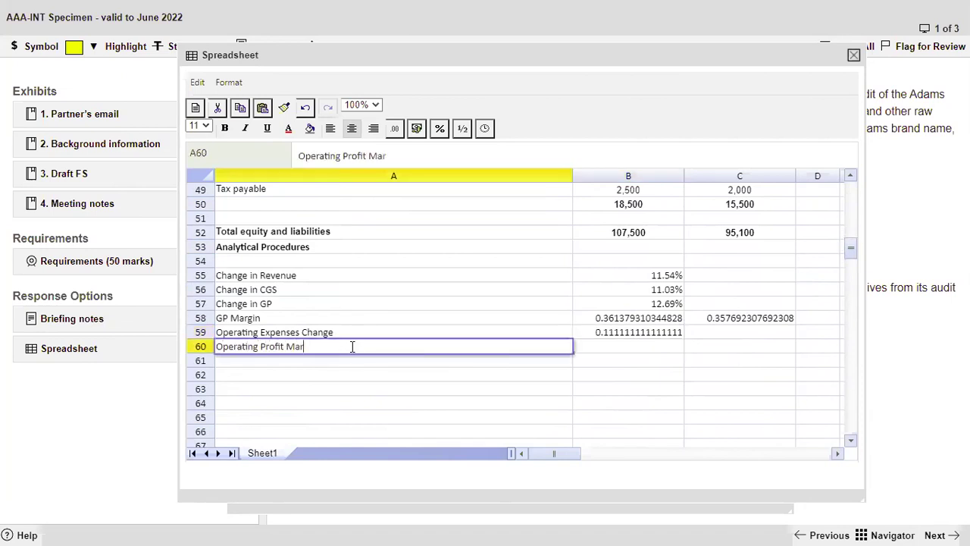
pyautogui.press('Tab')
# Calculate the 20X5 operating profit margin in cell B60 with the formula =B11/B6.
pyautogui.press('Tab')
pyautogui.press('Left')
pyautogui.write('=')
pyautogui.scroll(11, 553, 394)
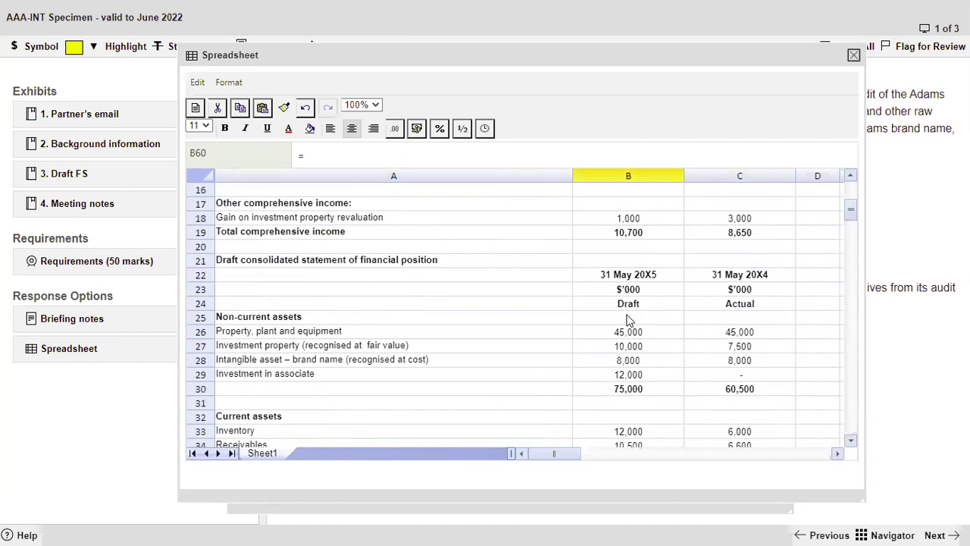
pyautogui.scroll(2, 606, 321)
pyautogui.scroll(2, 606, 321)
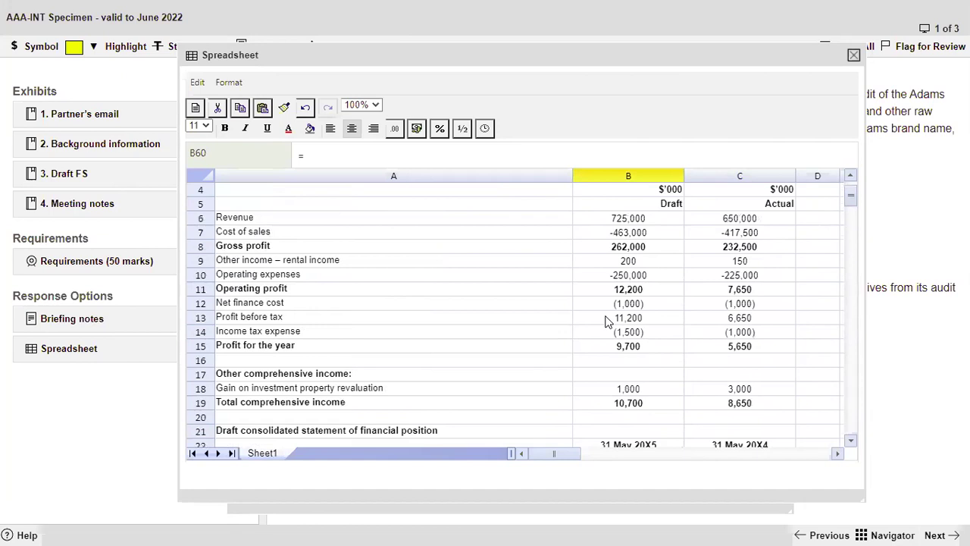
pyautogui.click(624, 295)
pyautogui.write('/')
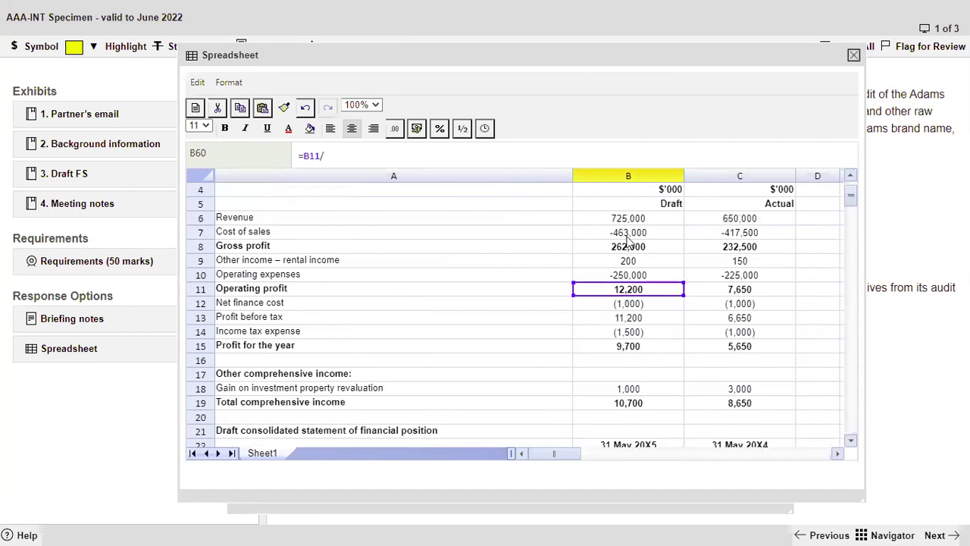
pyautogui.click(629, 221)
pyautogui.press('Return')
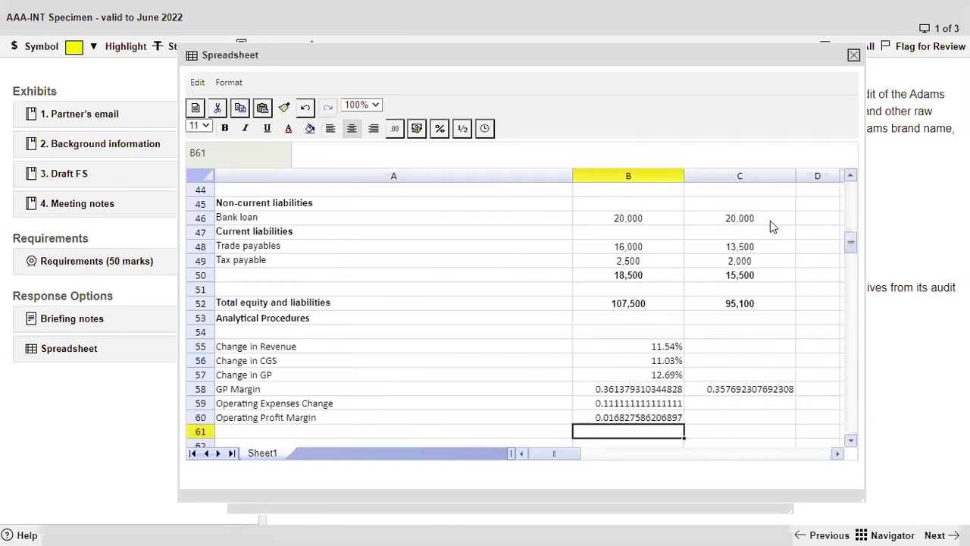
# Copy the operating profit margin formula from cell B60 into C60 for 20X4.
pyautogui.press('Up')
pyautogui.hotkey('ctrl', 'c')
pyautogui.press('Right')
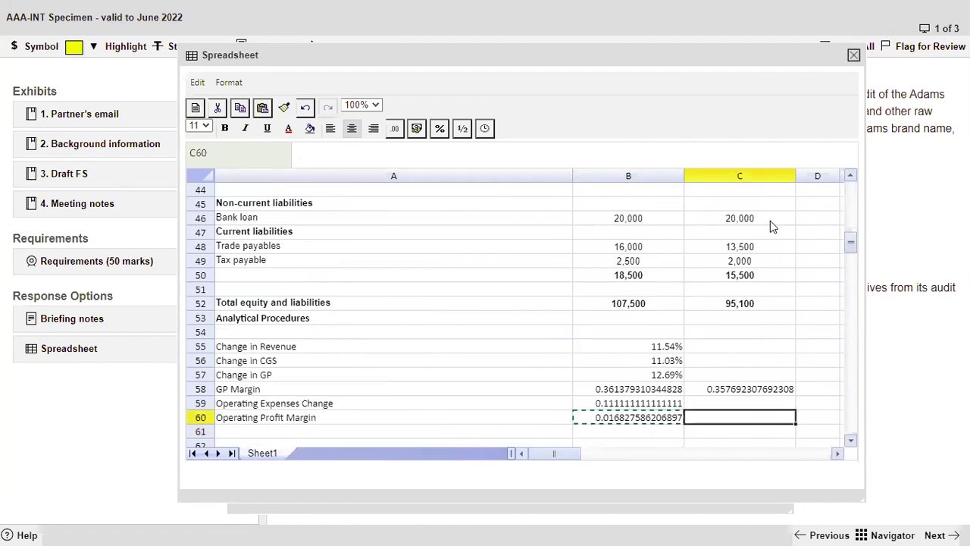
pyautogui.hotkey('ctrl', 'v')
# Enter the row label "Net Profit Margin" in cell A61.
pyautogui.press('Down')
pyautogui.press('Home')
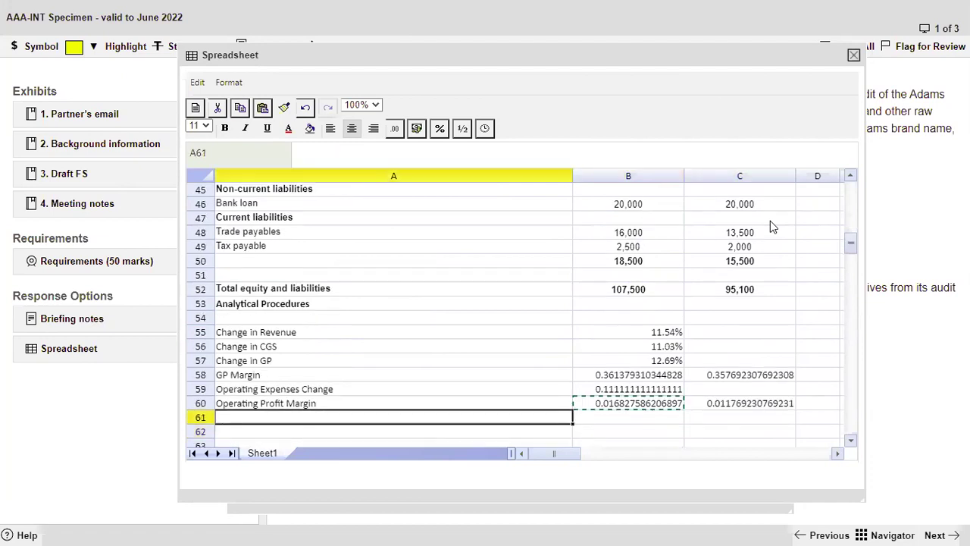
pyautogui.write('Net Profit ma')
pyautogui.press('BackSpace')
pyautogui.press('BackSpace')
pyautogui.press('BackSpace')
pyautogui.write('Margin')
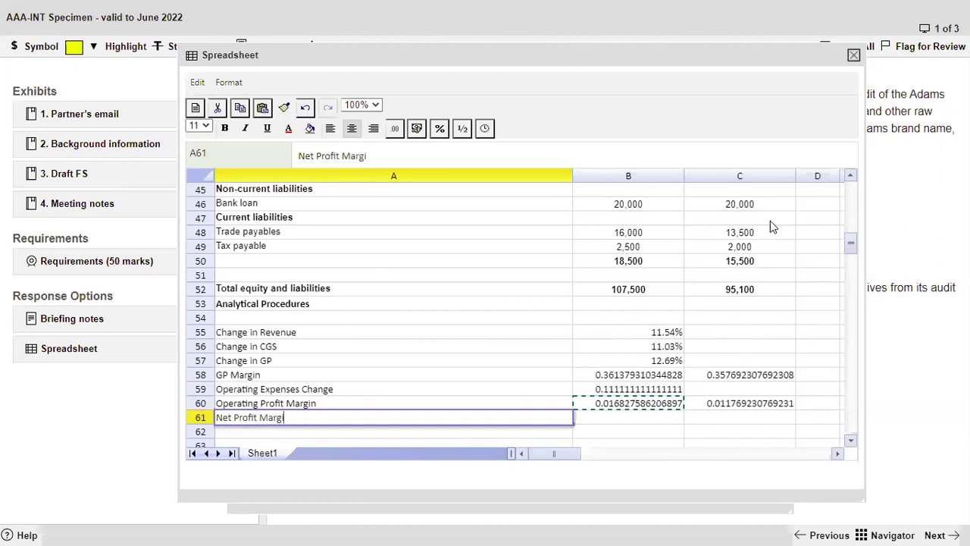
pyautogui.press('Return')
# Calculate the 20X5 net profit margin in cell B61 by dividing profit for the year by revenue, =B15/B6.
pyautogui.press('Return')
pyautogui.press('Up')
pyautogui.press('Right')
pyautogui.press('Up')
pyautogui.write('=')
pyautogui.scroll(11, 606, 260)
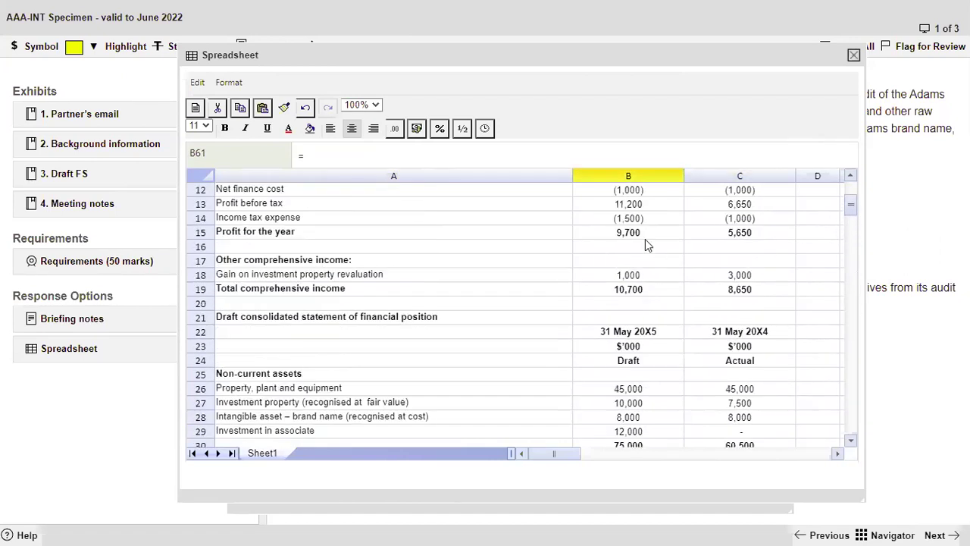
pyautogui.click(643, 238)
pyautogui.write('/')
pyautogui.scroll(3, 652, 242)
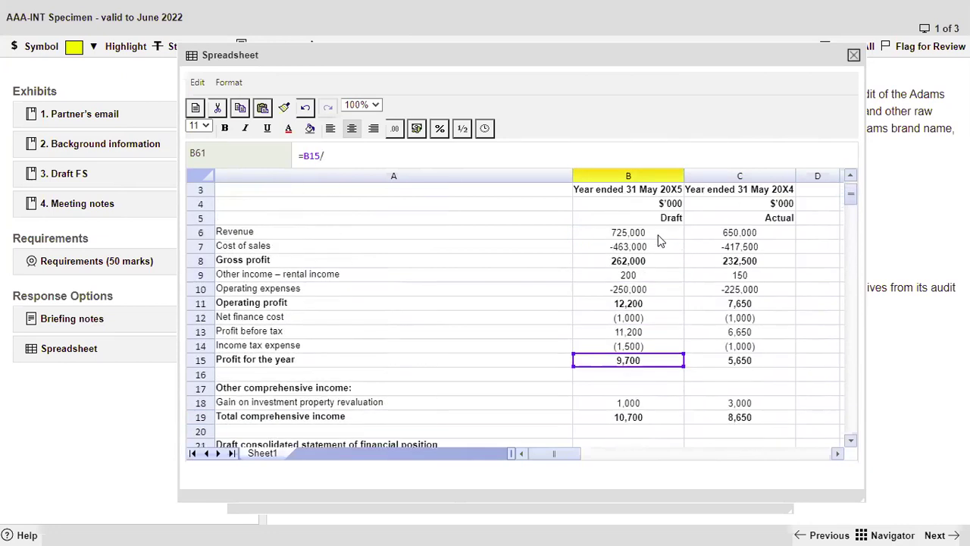
pyautogui.click(629, 232)
pyautogui.press('Return')
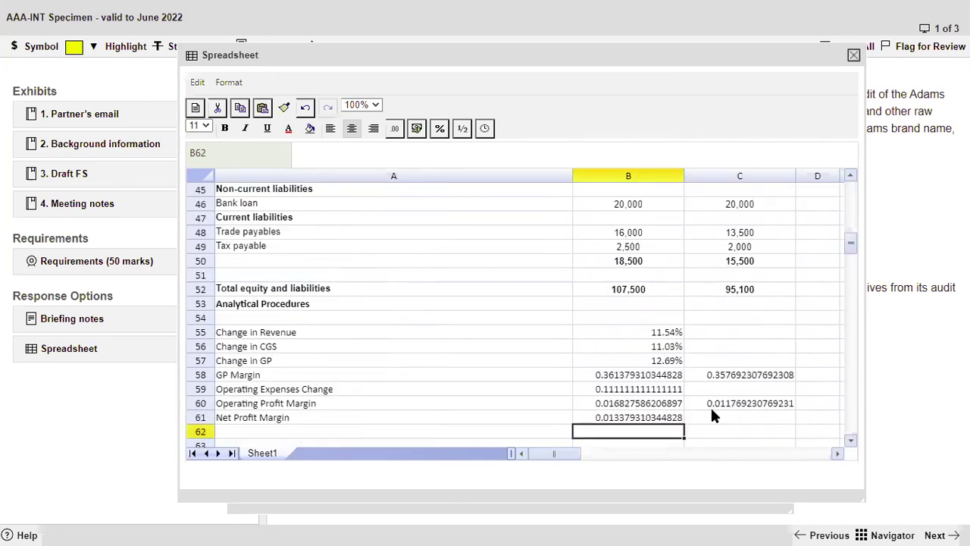
# Copy the net profit margin formula from cell B61 into C61 for 20X4.
pyautogui.click(653, 417)
pyautogui.hotkey('ctrl', 'c')
pyautogui.press('Right')
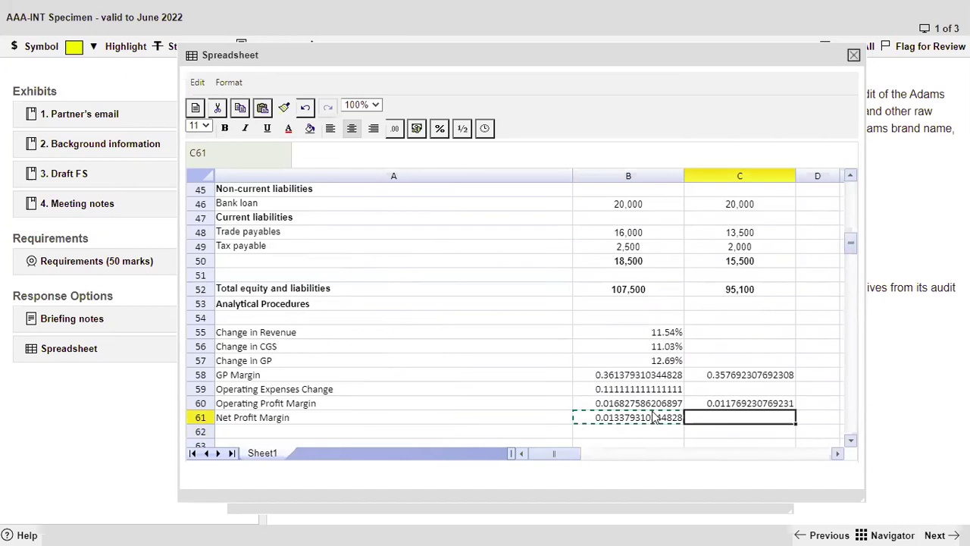
pyautogui.hotkey('ctrl', 'v')
# Check the statement of financial position line items and enter the row label "Inventory Holding Period" in cell A62.
pyautogui.press('Left')
pyautogui.press('Left')
pyautogui.press('Down')
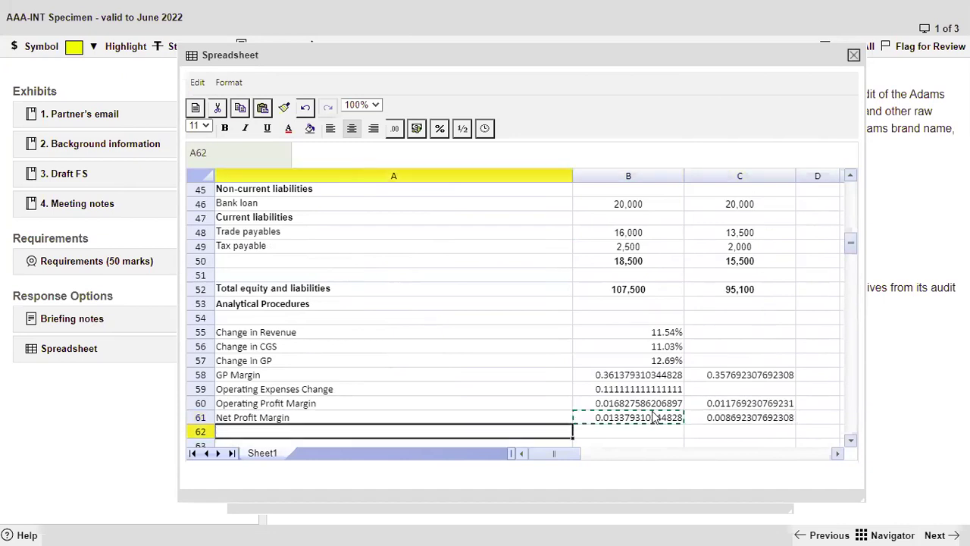
pyautogui.scroll(5, 450, 406)
pyautogui.scroll(2, 458, 391)
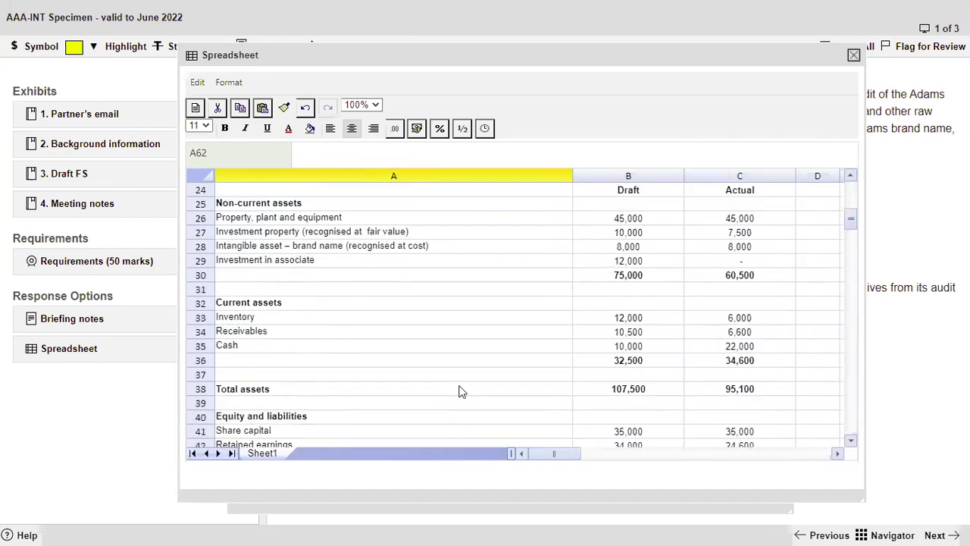
pyautogui.scroll(-3, 458, 393)
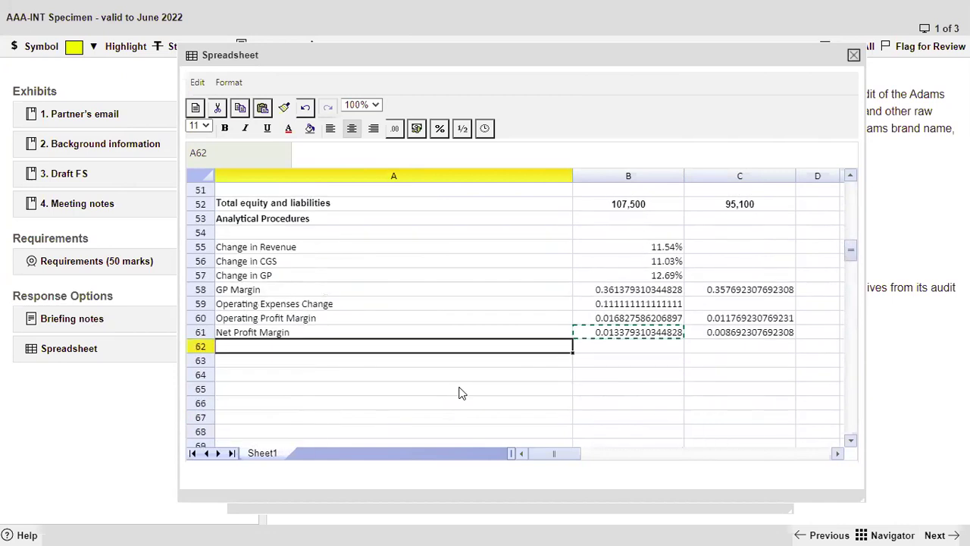
pyautogui.write('Invent')
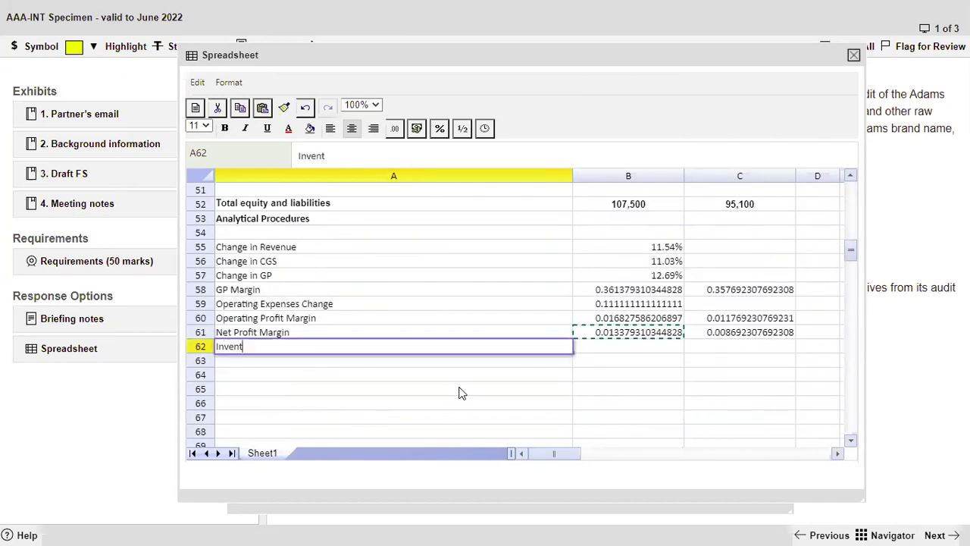
pyautogui.write('ory Holding Period')
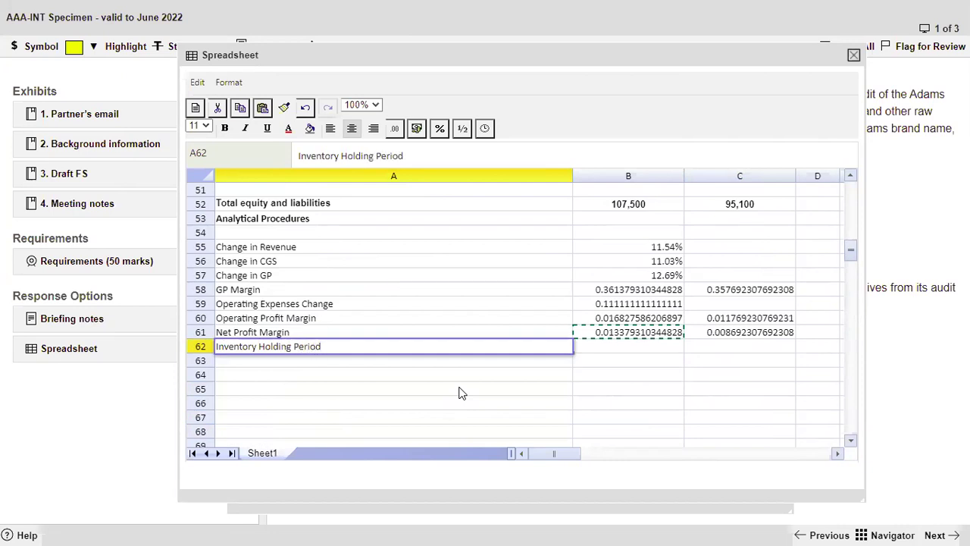
pyautogui.press('Return')
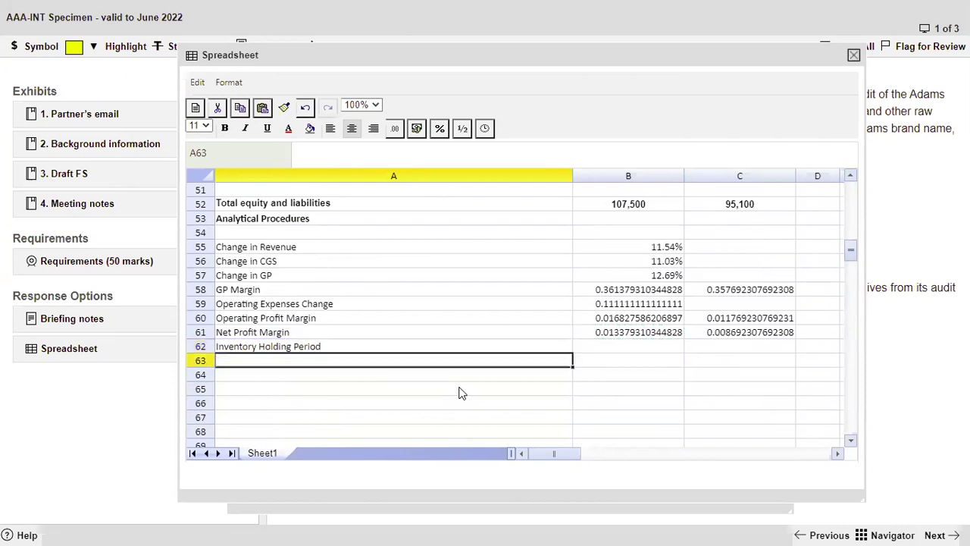
# Enter the row labels "Recievable Collection Period" in cell A63 and "Payable Payment Period" in cell A64.
pyautogui.write('Recieb')
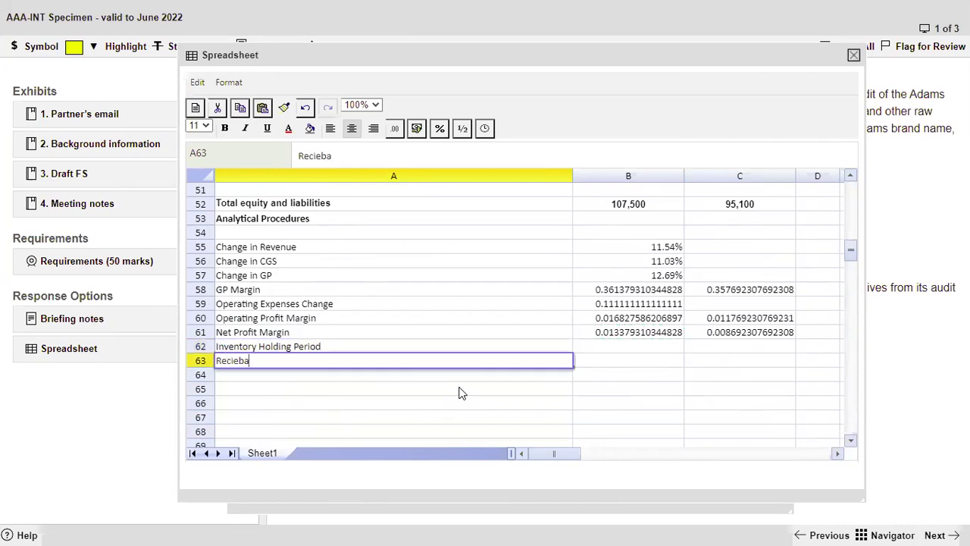
pyautogui.press('BackSpace')
pyautogui.write('vable Collection Period\\')
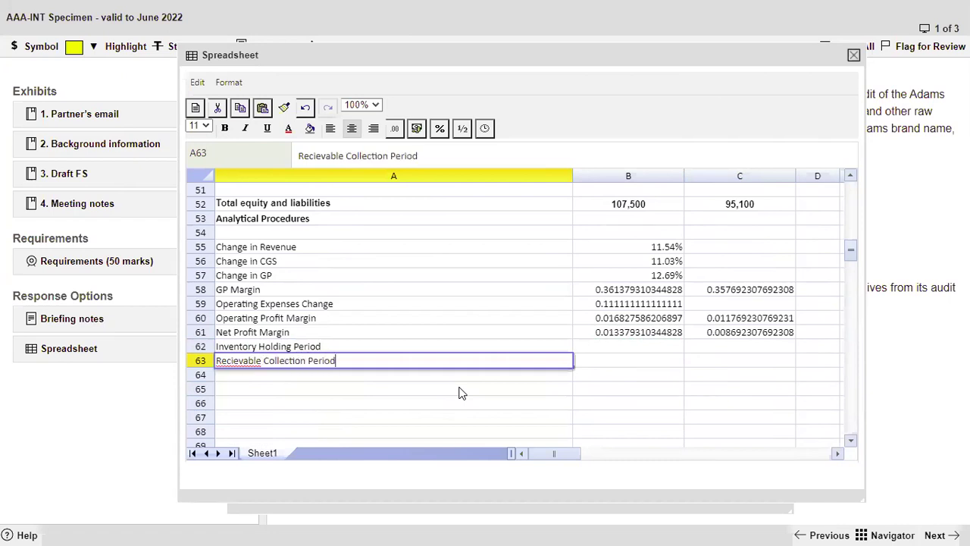
pyautogui.press('Return')
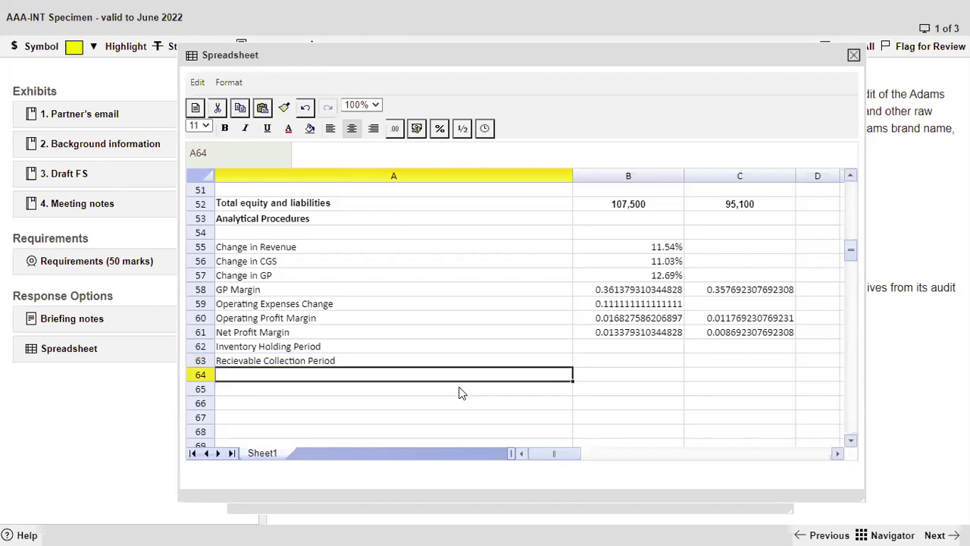
pyautogui.write('Payable ')
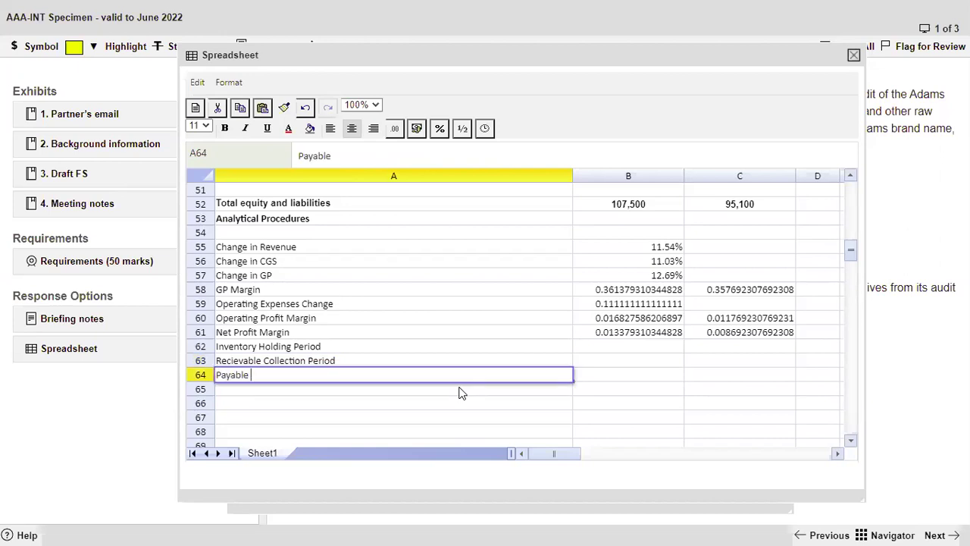
pyautogui.write('Payment Period')
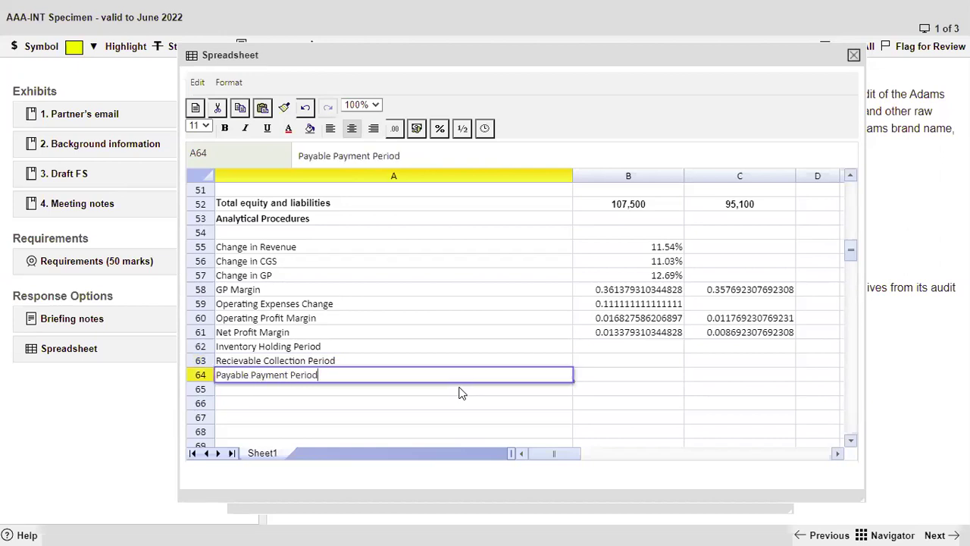
pyautogui.press('Return')
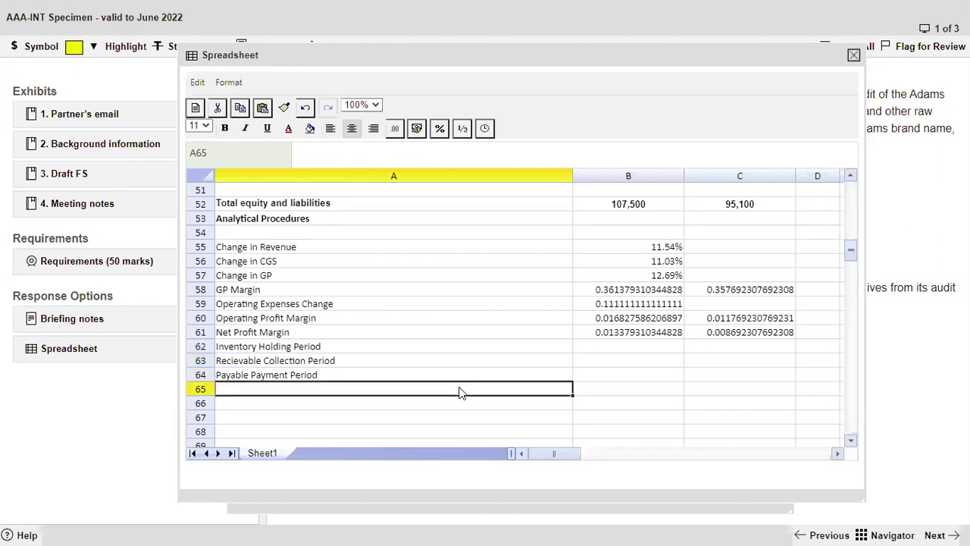
# Calculate the 20X5 inventory holding period in cell B62 from inventory, cost of sales and 365 days, =B33/B7*365.
pyautogui.click(592, 345)
pyautogui.write('=')
pyautogui.scroll(15, 557, 331)
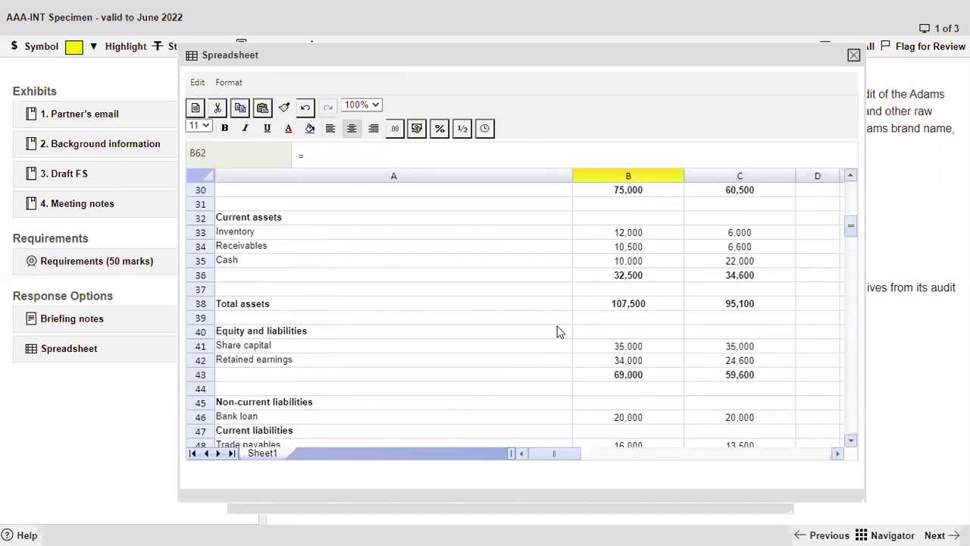
pyautogui.scroll(-6, 557, 331)
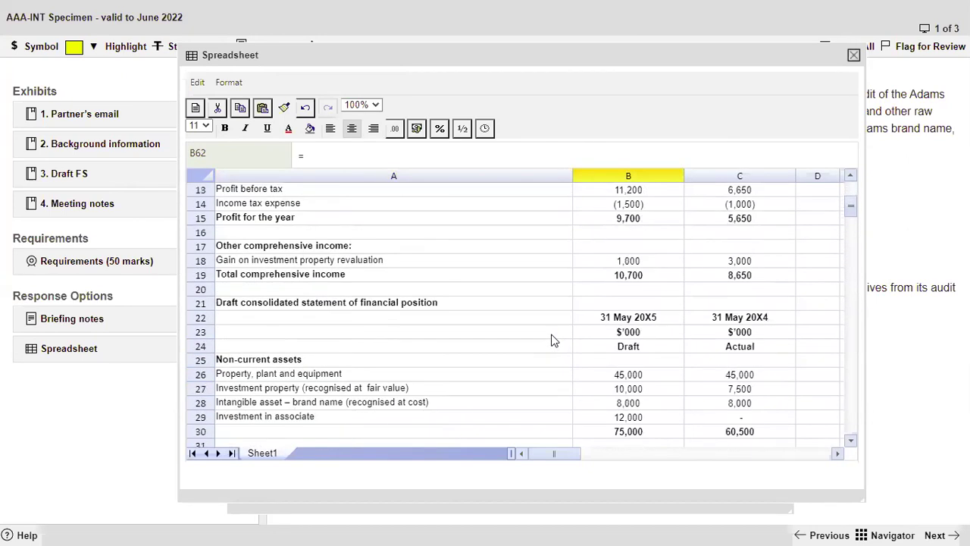
pyautogui.click(640, 389)
pyautogui.write('/')
pyautogui.scroll(1, 641, 394)
pyautogui.scroll(5, 640, 394)
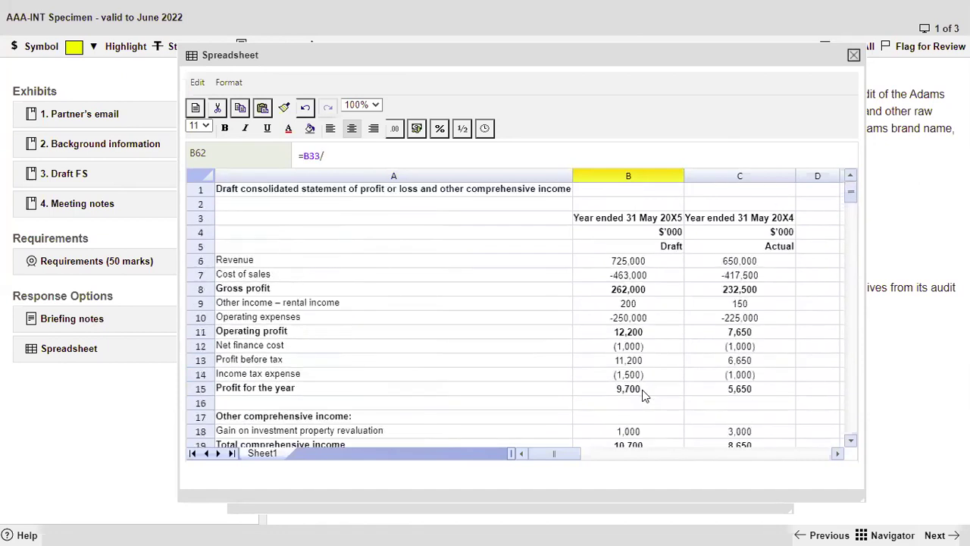
pyautogui.click(619, 276)
pyautogui.write('*')
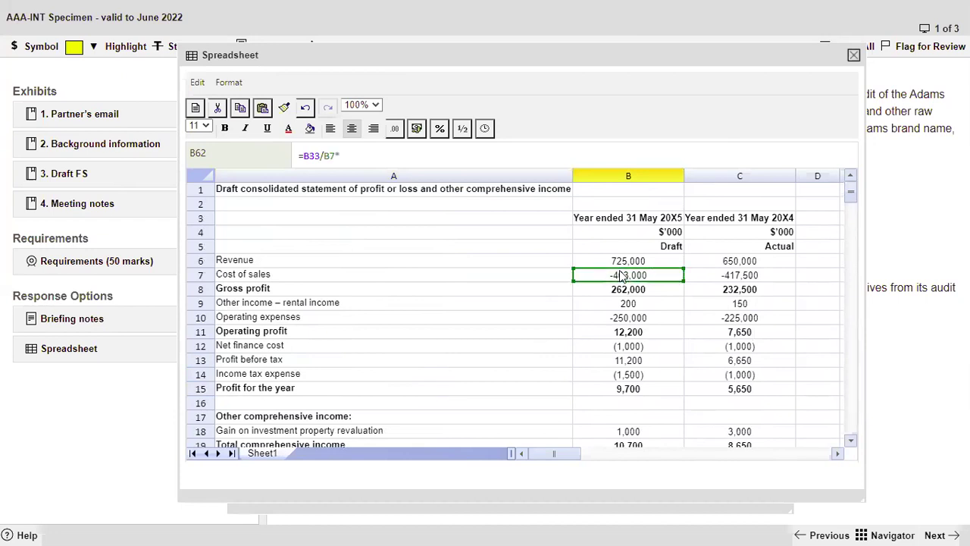
pyautogui.write('365')
pyautogui.press('Return')
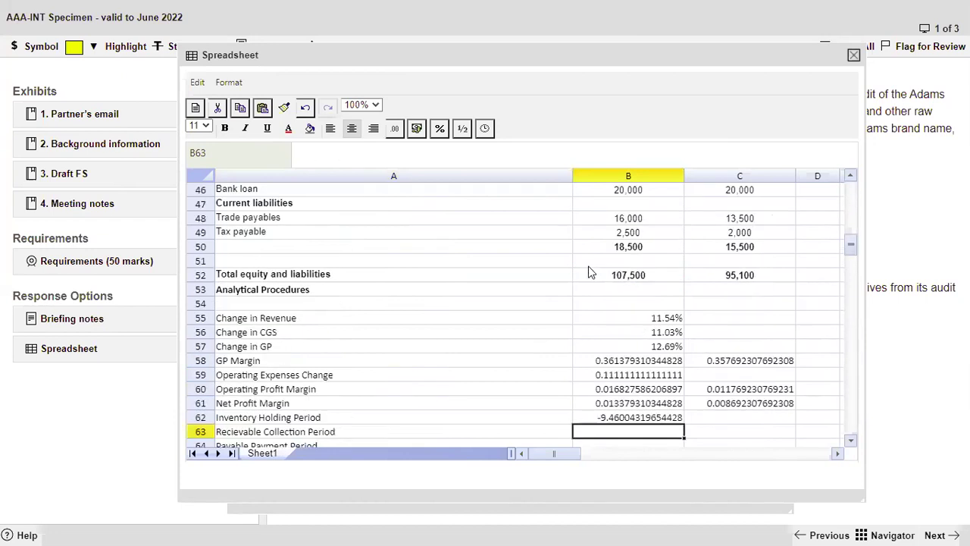
# Enclose the division in cell B62's formula in parentheses so it reads =(B33/B7)*365.
pyautogui.click(629, 417)
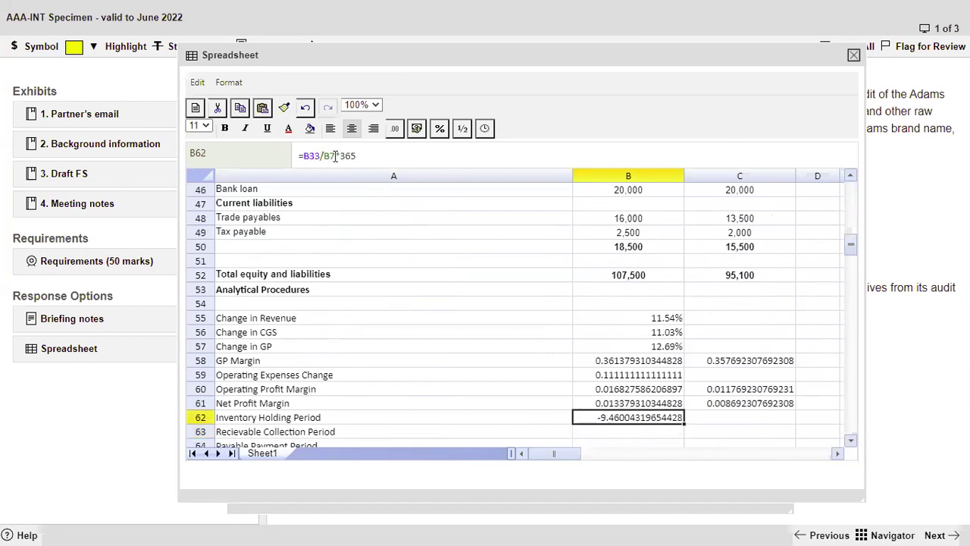
pyautogui.click(367, 153)
pyautogui.write(')')
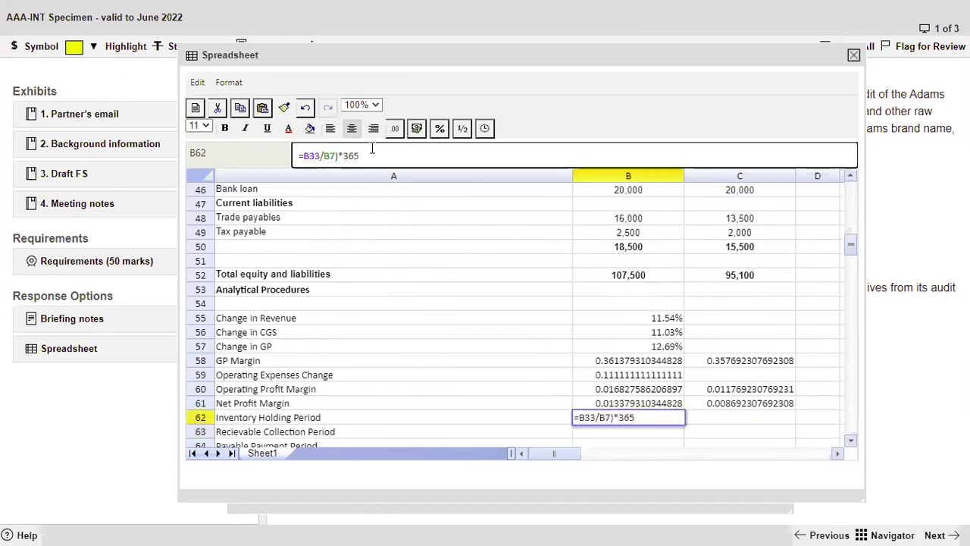
pyautogui.write('(')
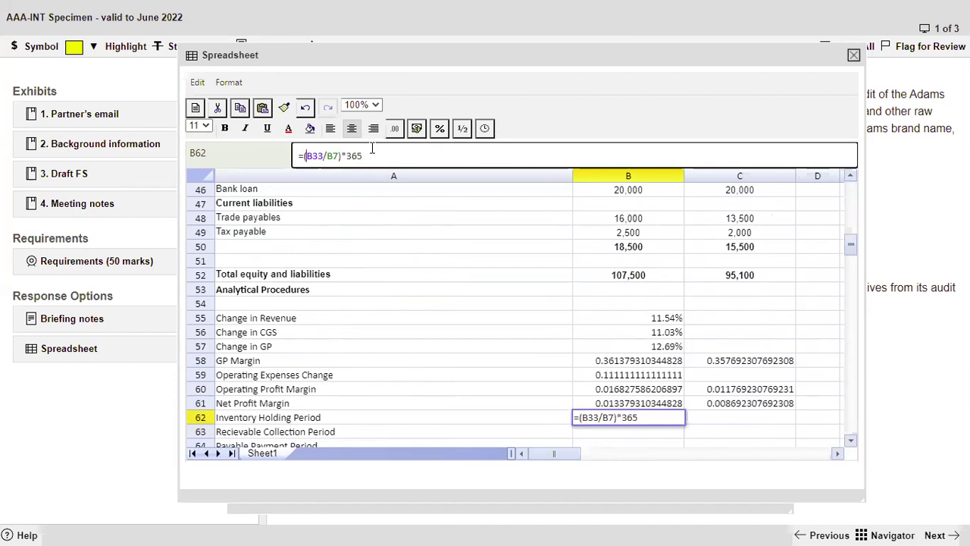
pyautogui.press('Return')
# Copy the inventory holding period formula from cell B62 into C62 for 20X4.
pyautogui.press('Up')
pyautogui.hotkey('ctrl', 'c')
pyautogui.press('Right')
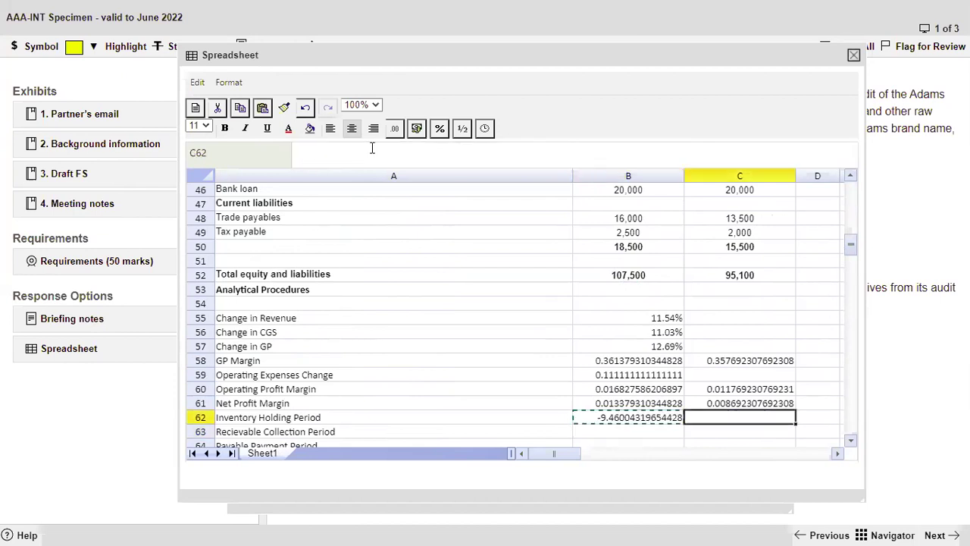
pyautogui.press('Down')
pyautogui.press('Up')
pyautogui.press('Up')
pyautogui.press('Down')
pyautogui.hotkey('ctrl', 'v')
# Calculate the 20X5 receivables collection period in cell B63 from receivables, revenue and 365 days, =B34/B6*365.
pyautogui.press('Left')
pyautogui.press('Down')
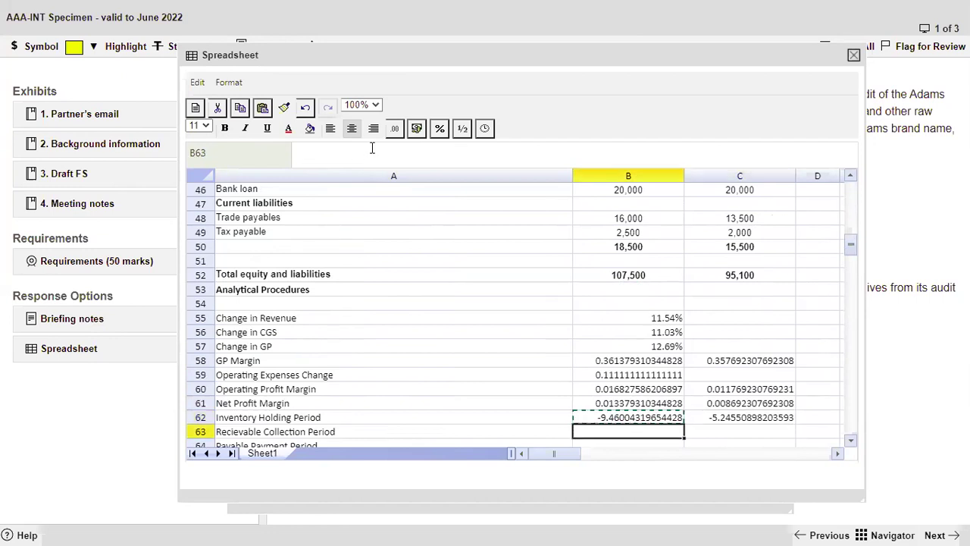
pyautogui.write('=')
pyautogui.scroll(7, 622, 226)
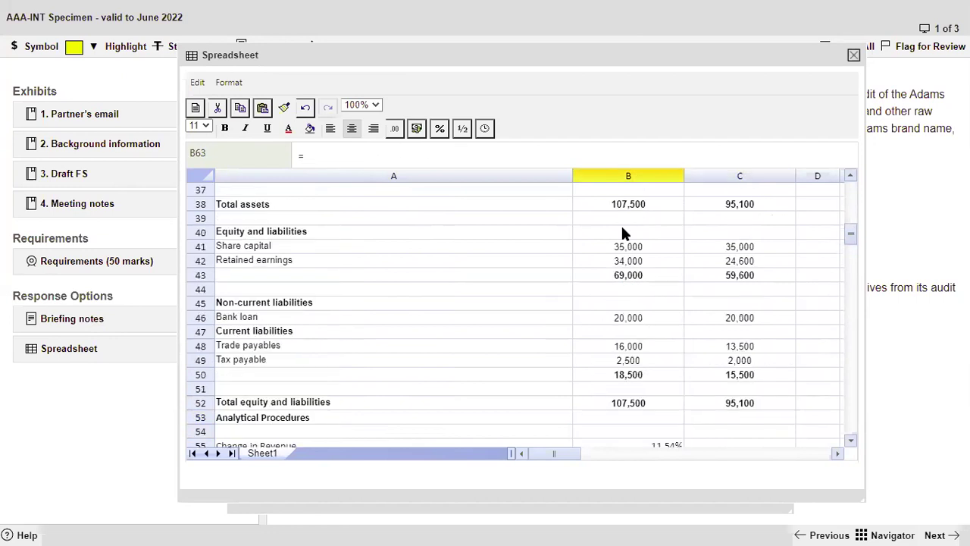
pyautogui.scroll(7, 595, 246)
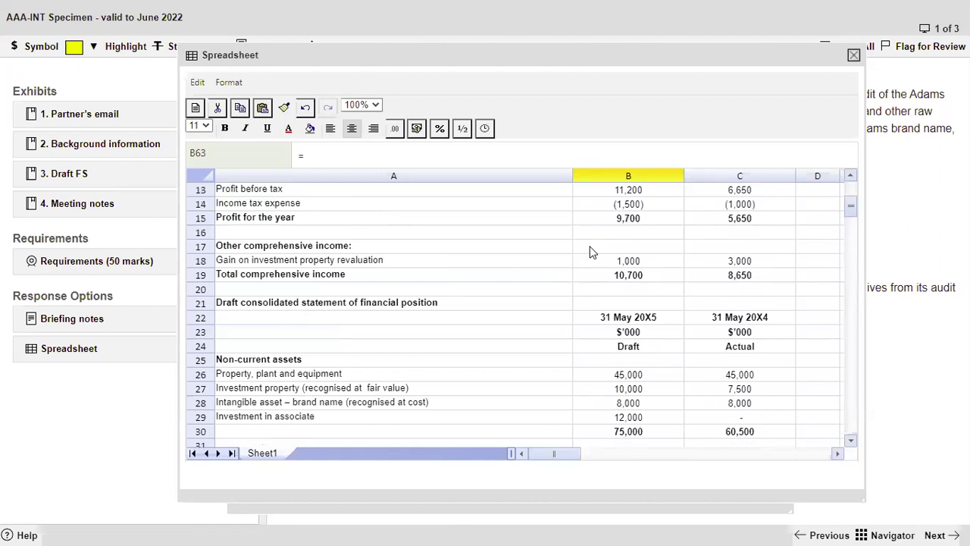
pyautogui.scroll(-5, 583, 261)
pyautogui.scroll(2, 578, 272)
pyautogui.scroll(-2, 577, 271)
pyautogui.scroll(-2, 577, 266)
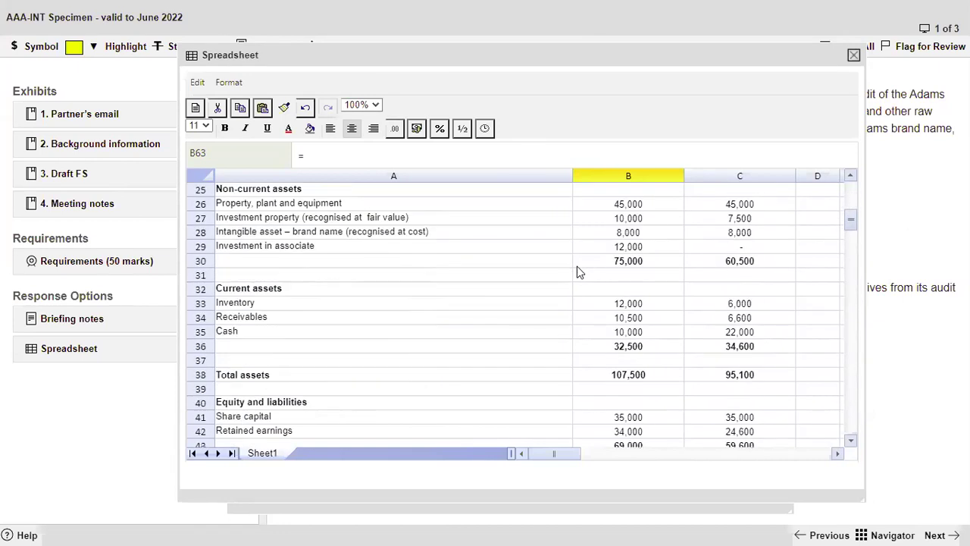
pyautogui.click(637, 321)
pyautogui.write('/')
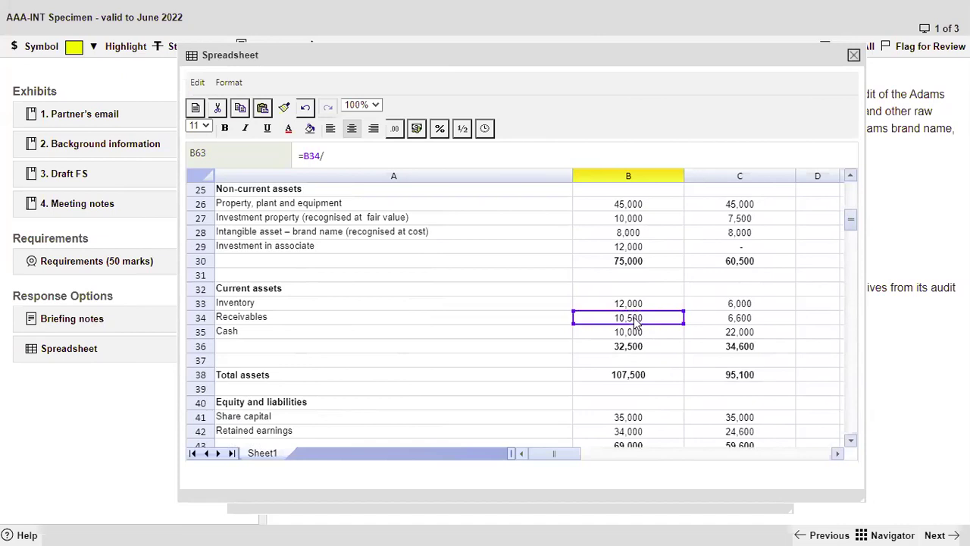
pyautogui.scroll(8, 633, 317)
pyautogui.click(615, 261)
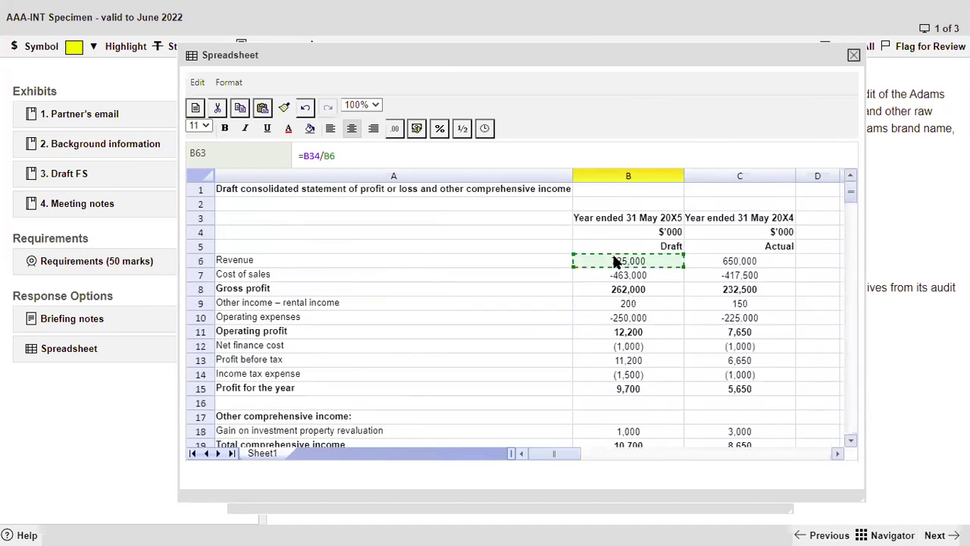
pyautogui.write('*365')
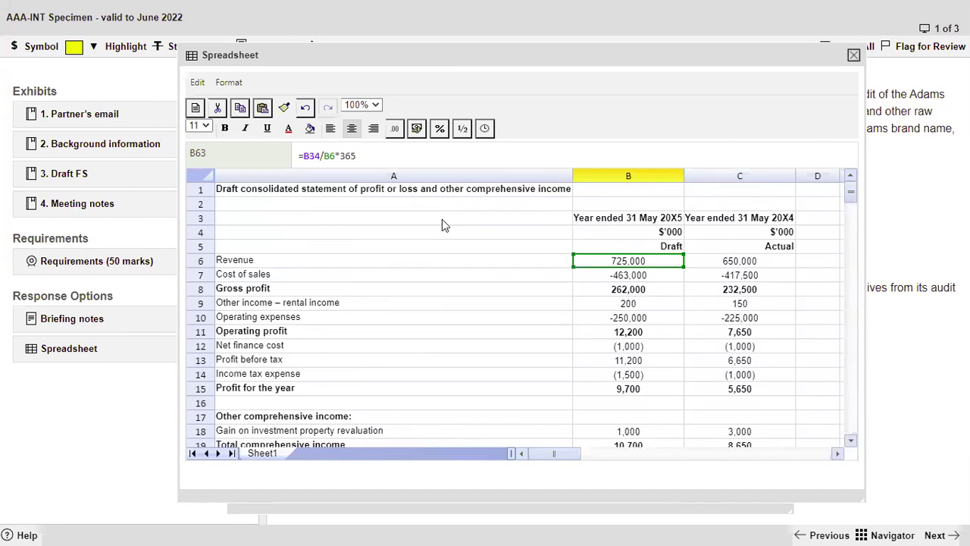
pyautogui.press('Return')
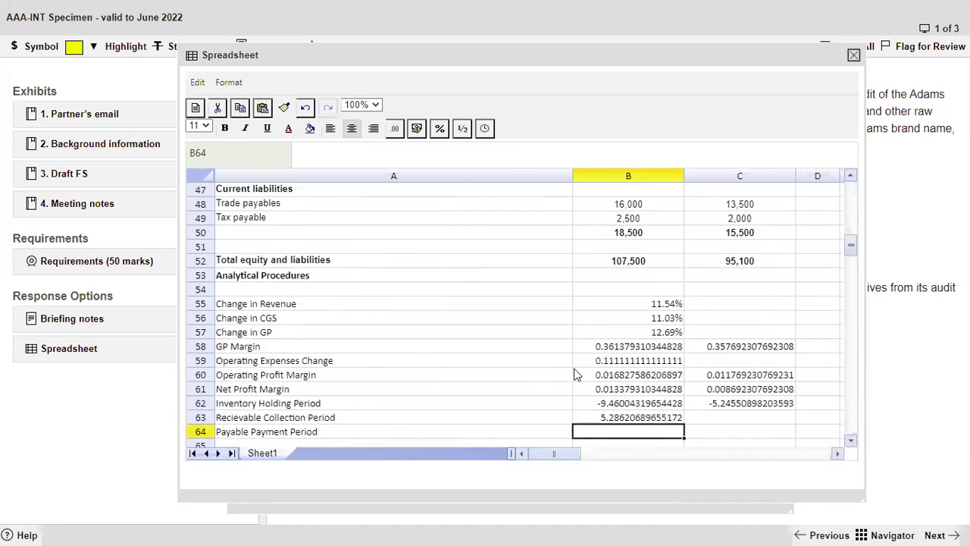
# Copy the receivables collection period formula from cell B63 into C63 for 20X4.
pyautogui.click(615, 421)
pyautogui.hotkey('ctrl', 'c')
pyautogui.press('Right')
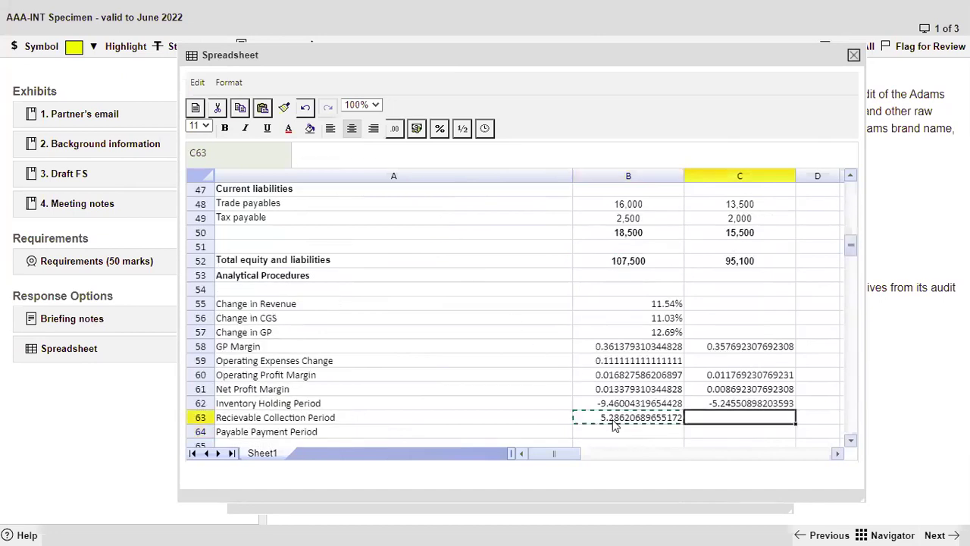
pyautogui.hotkey('ctrl', 'v')
# Calculate the 20X5 payables payment period in cell B64 from trade payables, cost of sales and 365 days, =B48/B7*365.
pyautogui.press('Left')
pyautogui.press('Down')
pyautogui.write('=')
pyautogui.click(629, 206)
pyautogui.write('/')
pyautogui.scroll(5, 579, 349)
pyautogui.scroll(9, 578, 344)
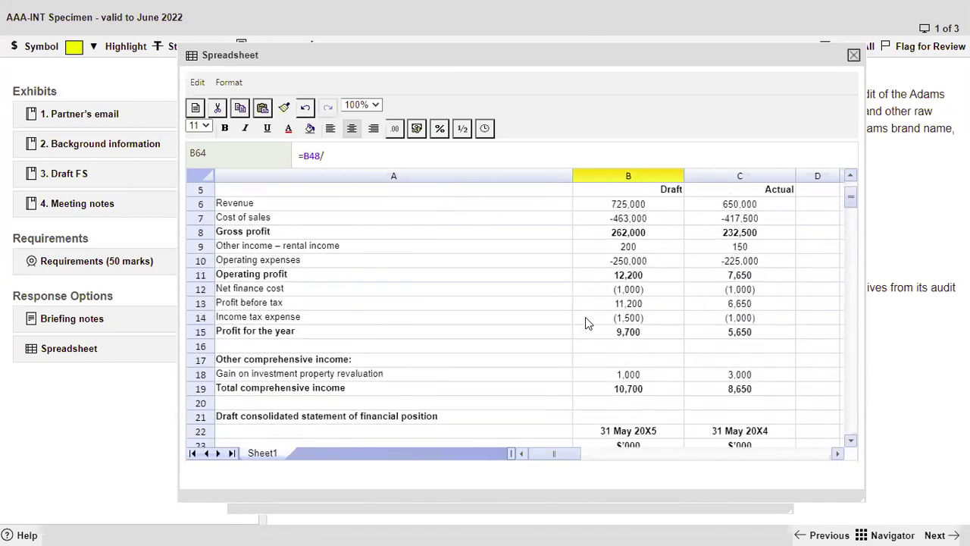
pyautogui.click(639, 219)
pyautogui.write('*365')
pyautogui.press('Return')
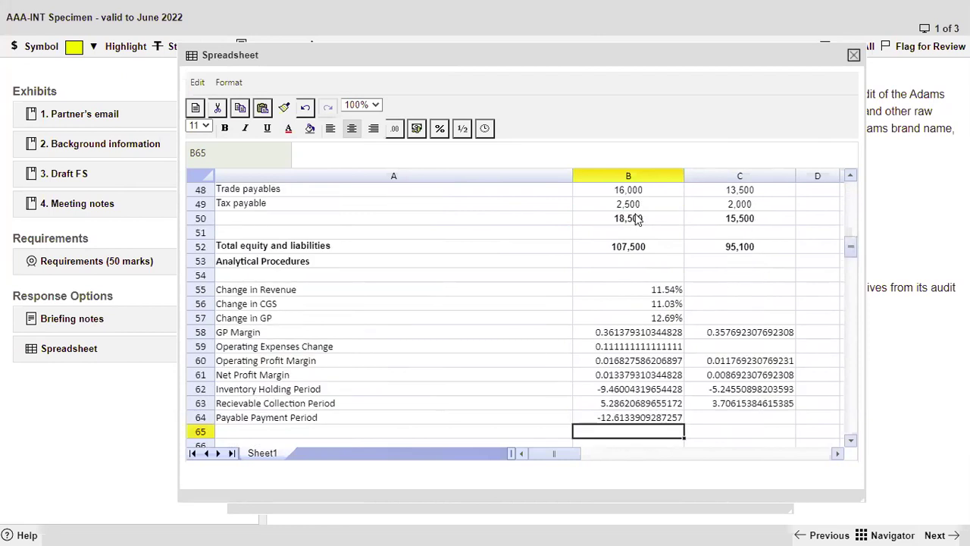
# Copy the payables payment period formula from cell B64 into C64 for 20X4.
pyautogui.press('Up')
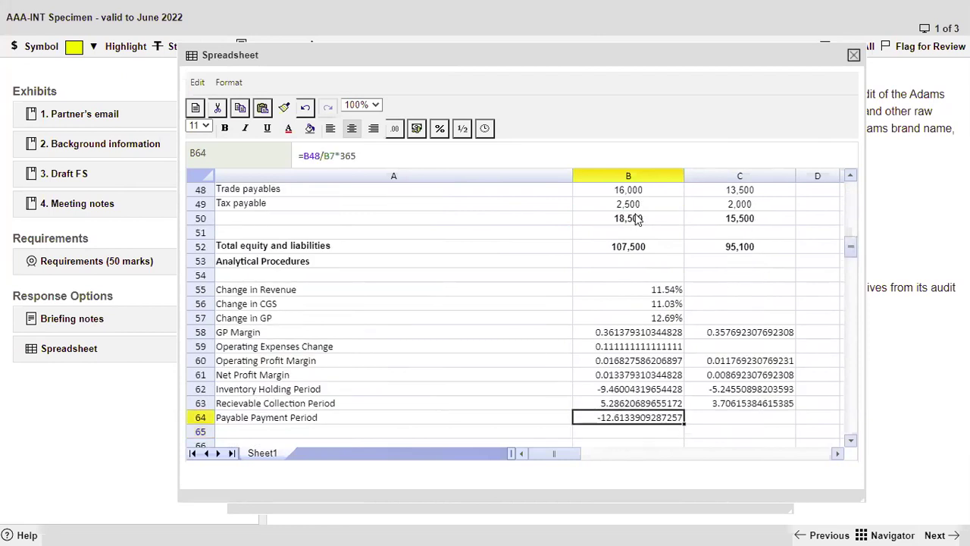
pyautogui.hotkey('ctrl', 'c')
pyautogui.press('Right')
pyautogui.hotkey('ctrl', 'v')
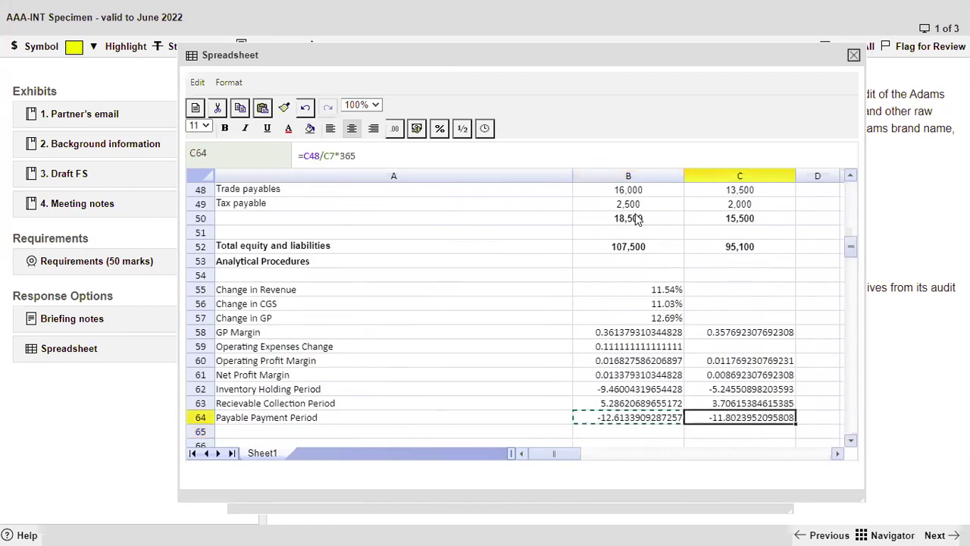
# Review the asset, equity and liability lines of the statement of financial position alongside the analytical procedures calculated so far.
pyautogui.scroll(12, 485, 334)
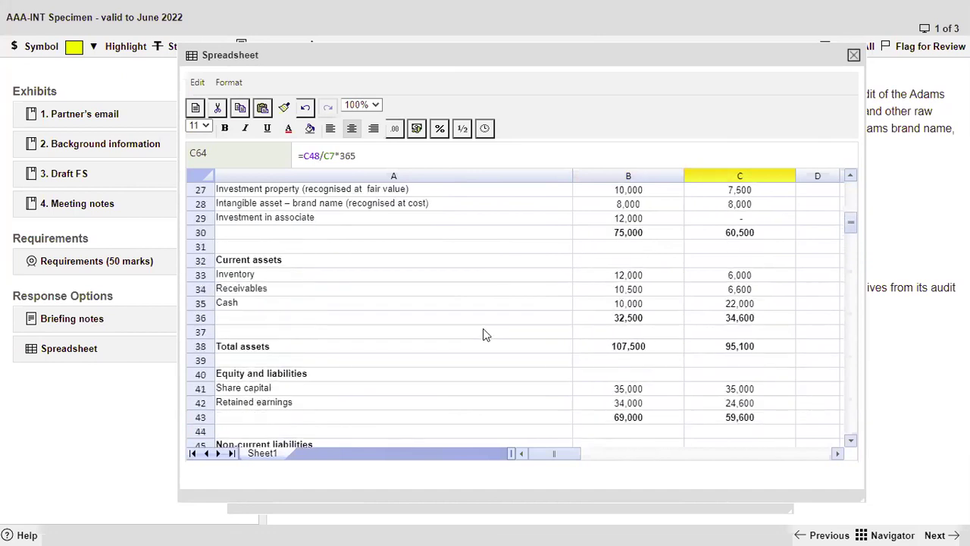
pyautogui.scroll(-2, 485, 334)
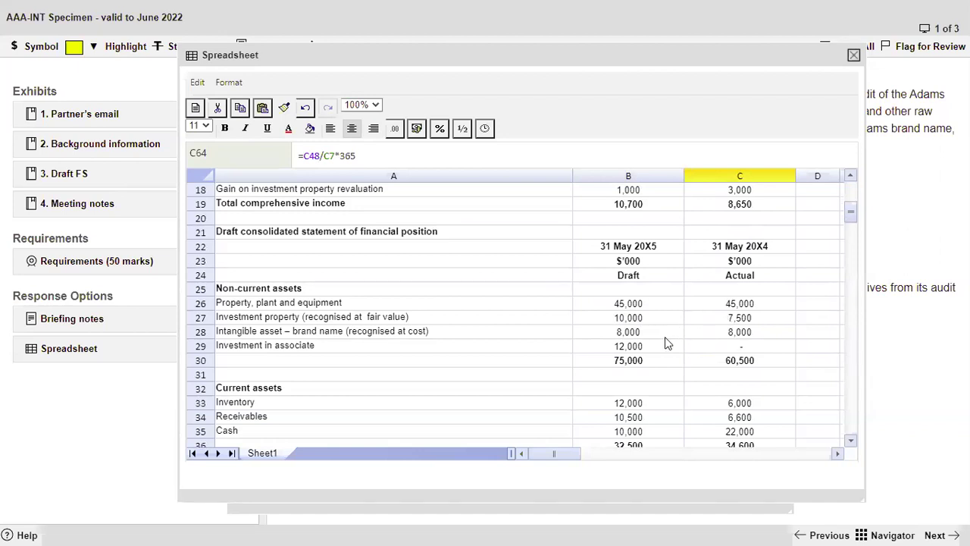
pyautogui.scroll(-2, 636, 349)
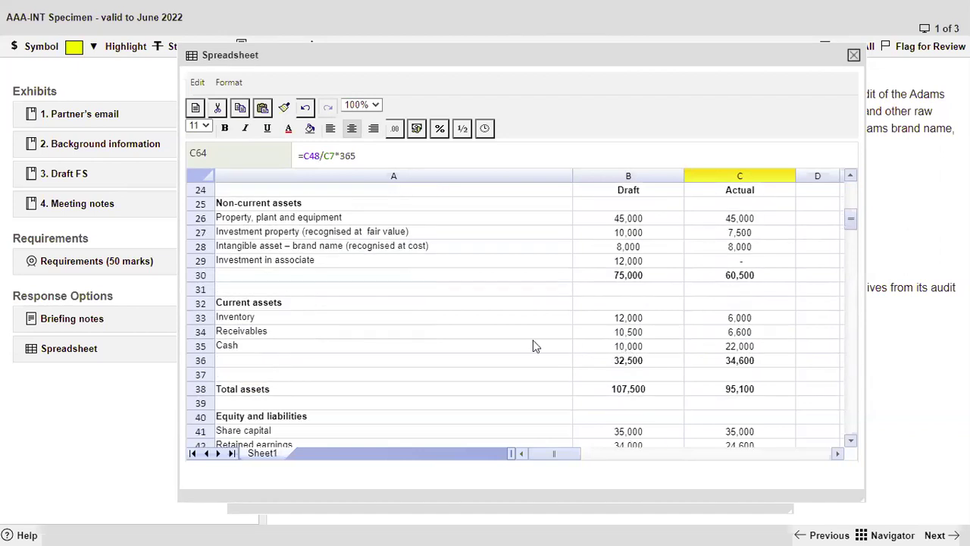
pyautogui.scroll(-2, 601, 334)
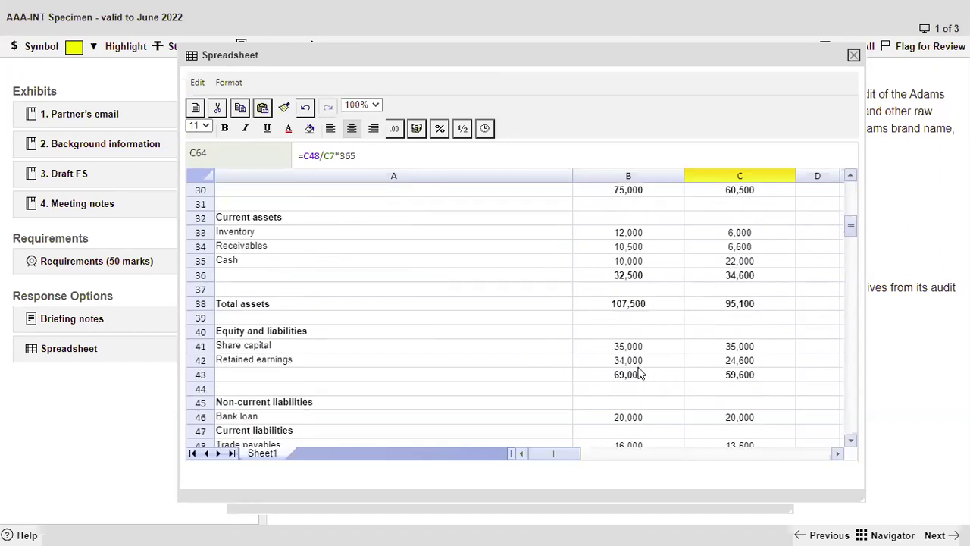
pyautogui.scroll(-1, 639, 373)
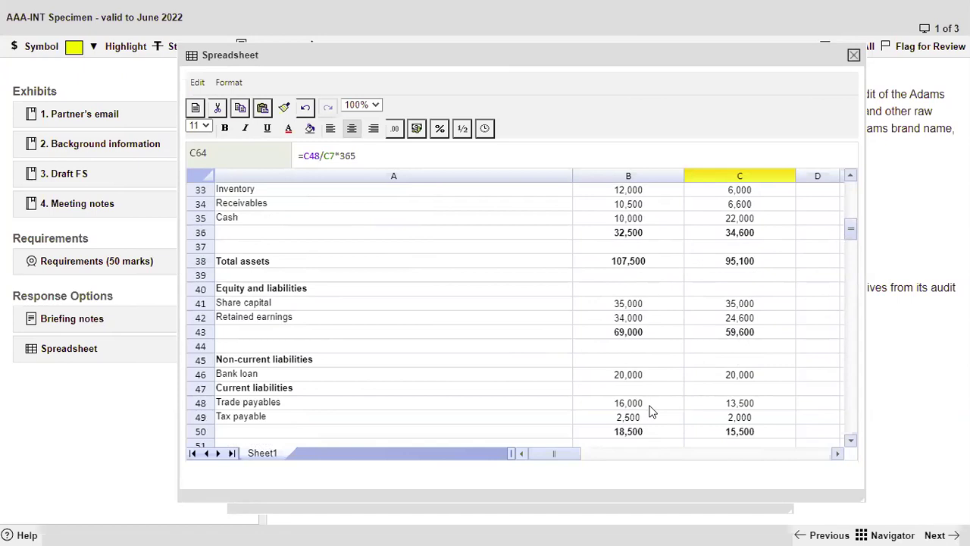
pyautogui.scroll(-1, 651, 407)
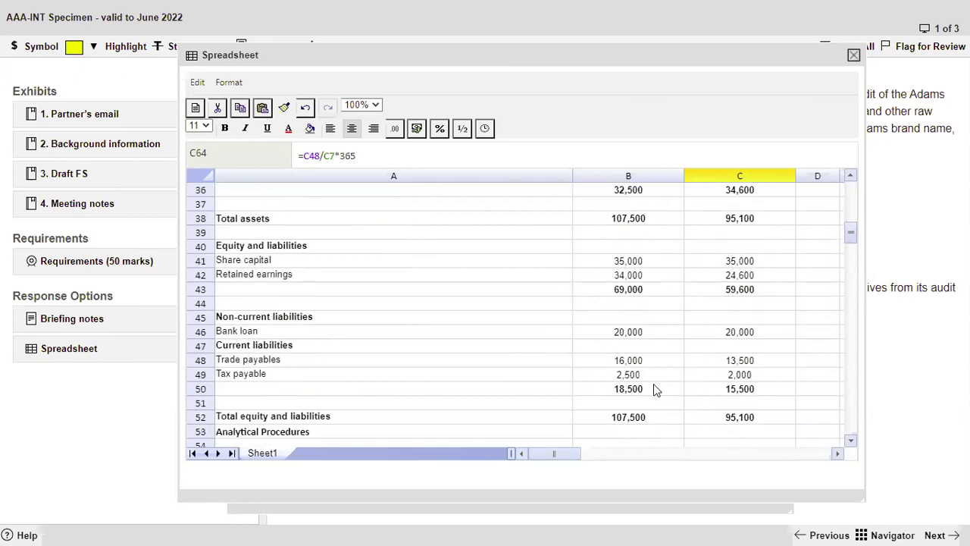
pyautogui.scroll(-6, 655, 389)
pyautogui.scroll(2, 655, 388)
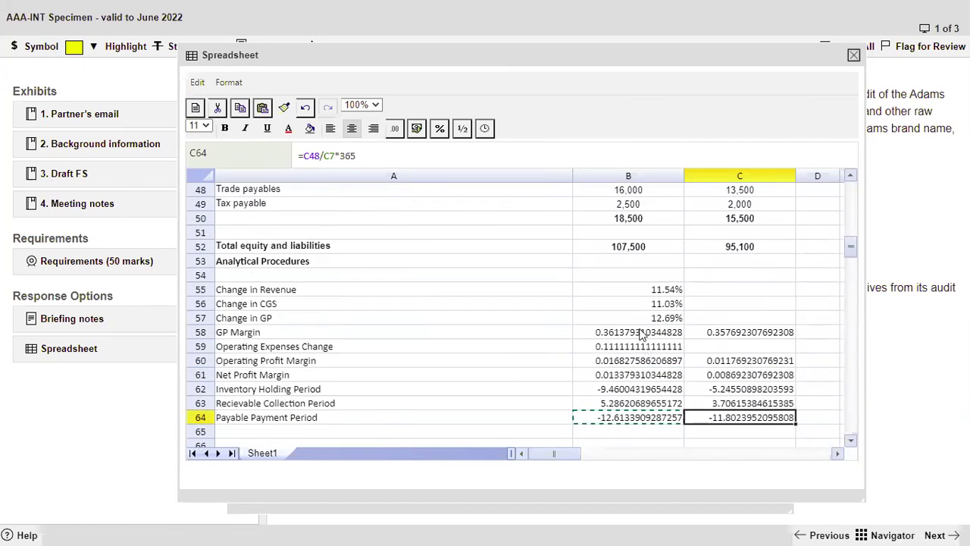
# Format the profit margins and operating expenses change in cells B58:C61 as percentages with two decimals, 0.00%.
pyautogui.click(640, 333)
pyautogui.keyDown('shift'); pyautogui.click(721, 379); pyautogui.keyUp('shift')
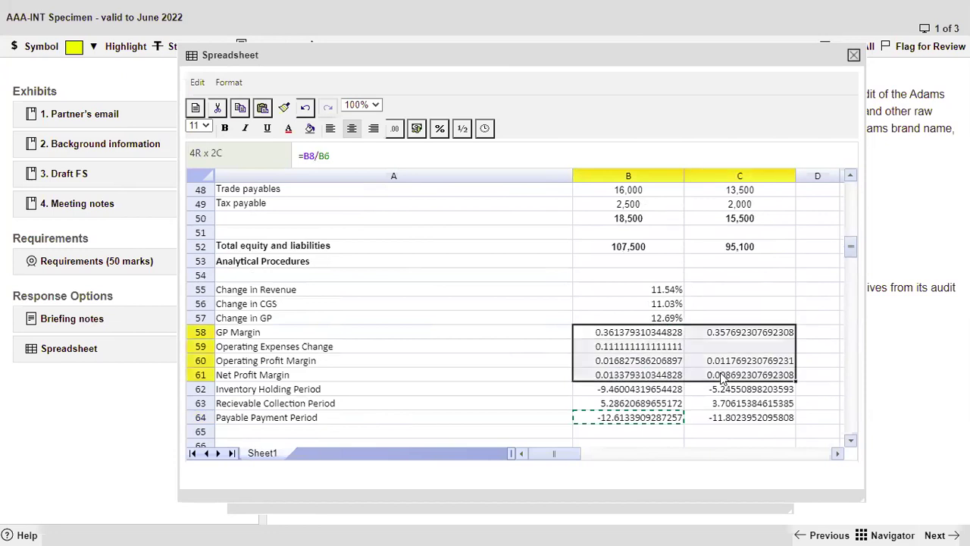
pyautogui.click(439, 128)
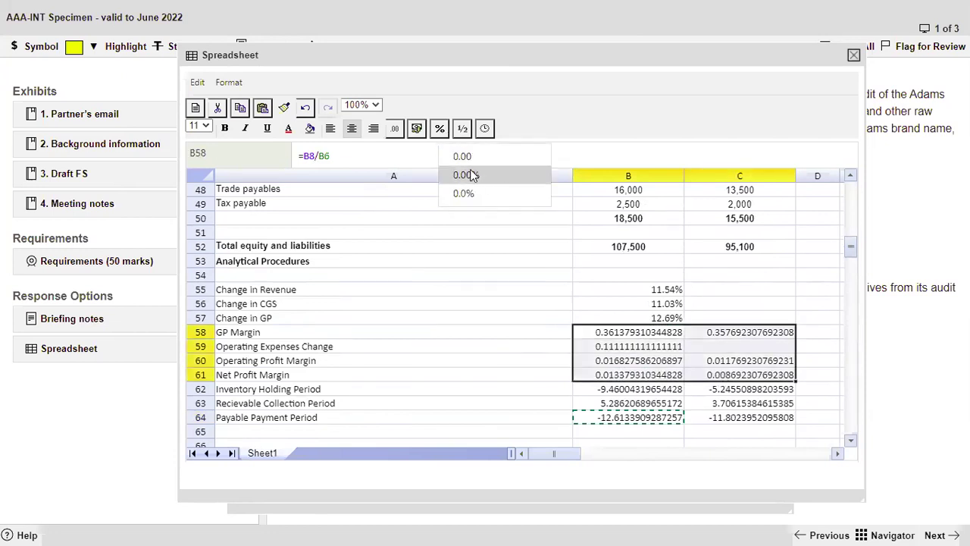
pyautogui.click(471, 175)
# Format the inventory, receivable and payable period figures in cells B62:C64 with the two-decimal number format 0.00.
pyautogui.click(636, 389)
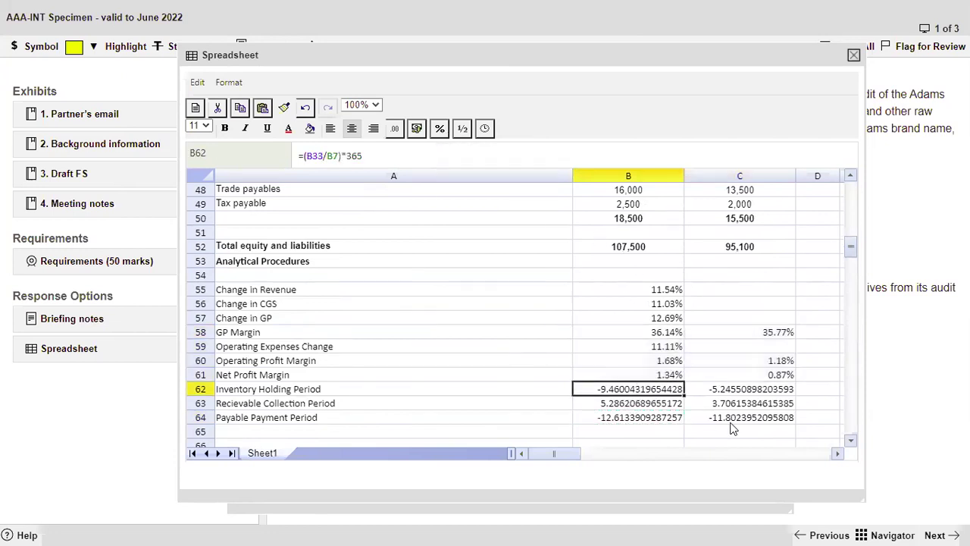
pyautogui.keyDown('shift'); pyautogui.click(731, 423); pyautogui.keyUp('shift')
pyautogui.click(394, 128)
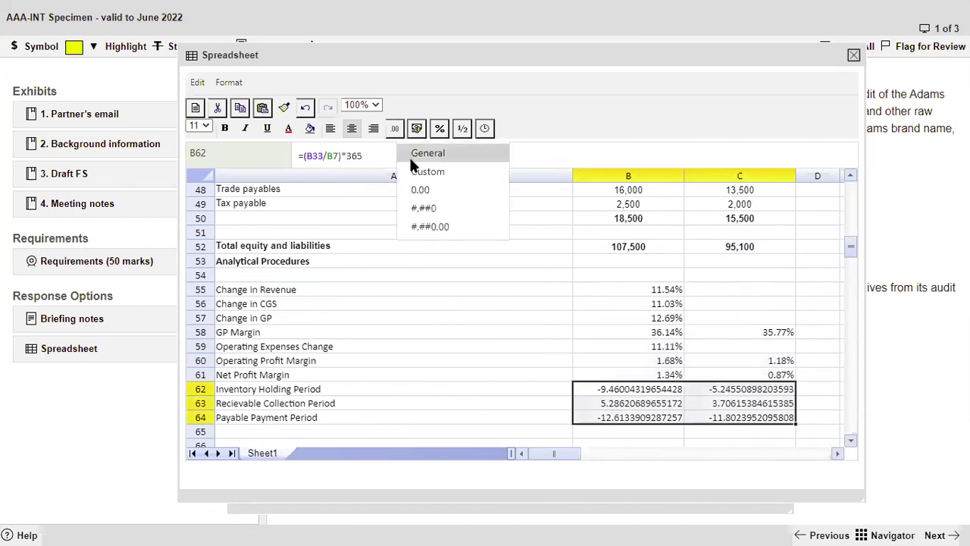
pyautogui.click(421, 190)
pyautogui.click(766, 349)
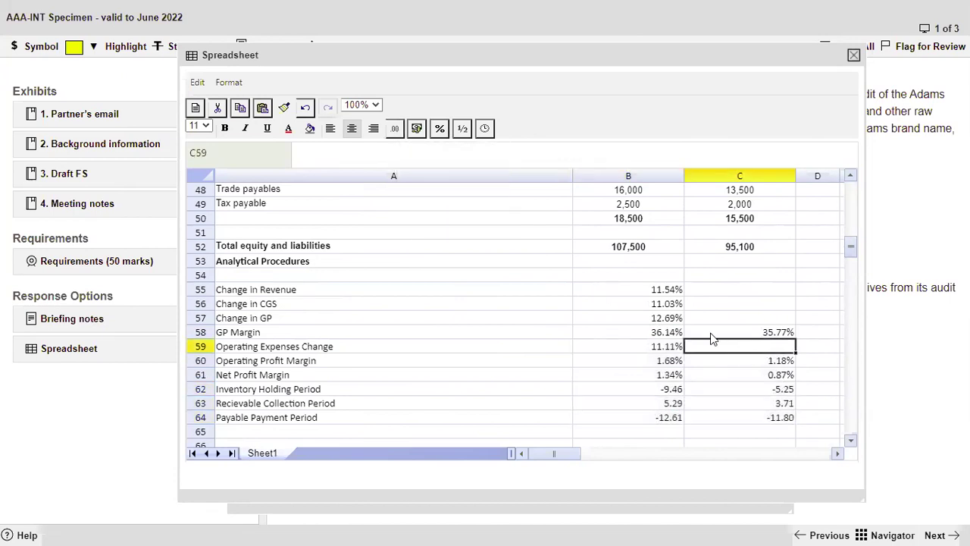
# Enter the unit Days in cells D62, D63 and D64 beside the three working capital periods.
pyautogui.scroll(1, 713, 339)
pyautogui.moveTo(567, 452)
pyautogui.mouseDown()
pyautogui.moveTo(596, 453)
pyautogui.moveTo(567, 452)
pyautogui.mouseUp()
pyautogui.scroll(-1, 776, 420)
pyautogui.click(822, 389)
pyautogui.write('Days')
pyautogui.press('Return')
pyautogui.write('Days')
pyautogui.press('Return')
pyautogui.write('Dat')
pyautogui.press('BackSpace')
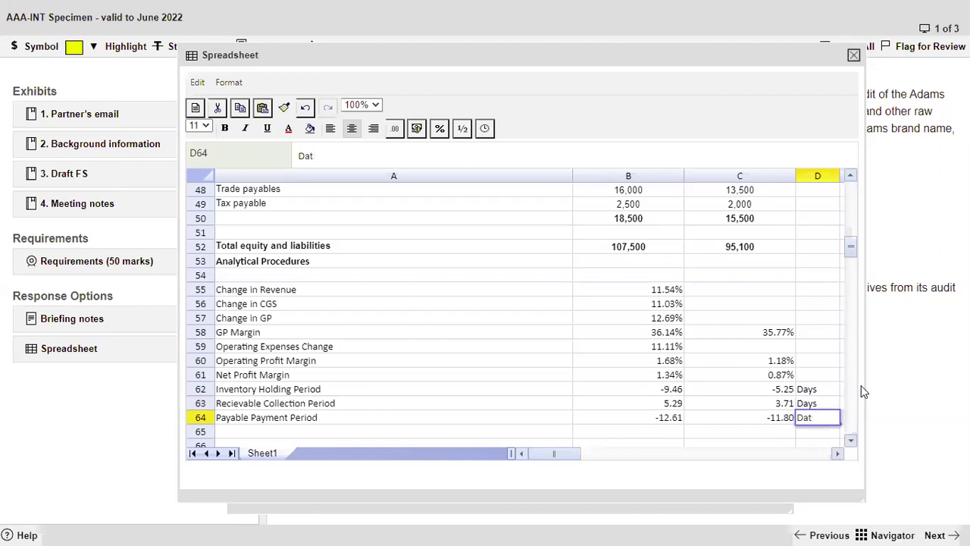
pyautogui.write('ys')
pyautogui.press('Return')
# Enter the label Interest Cover in cell A65 and start a formula in B65 using the profit or loss figures.
pyautogui.press('Home')
pyautogui.write('Interst')
pyautogui.press('BackSpace')
pyautogui.press('BackSpace')
pyautogui.write('est Cover')
pyautogui.press('Tab')
pyautogui.write('=')
pyautogui.scroll(5, 585, 261)
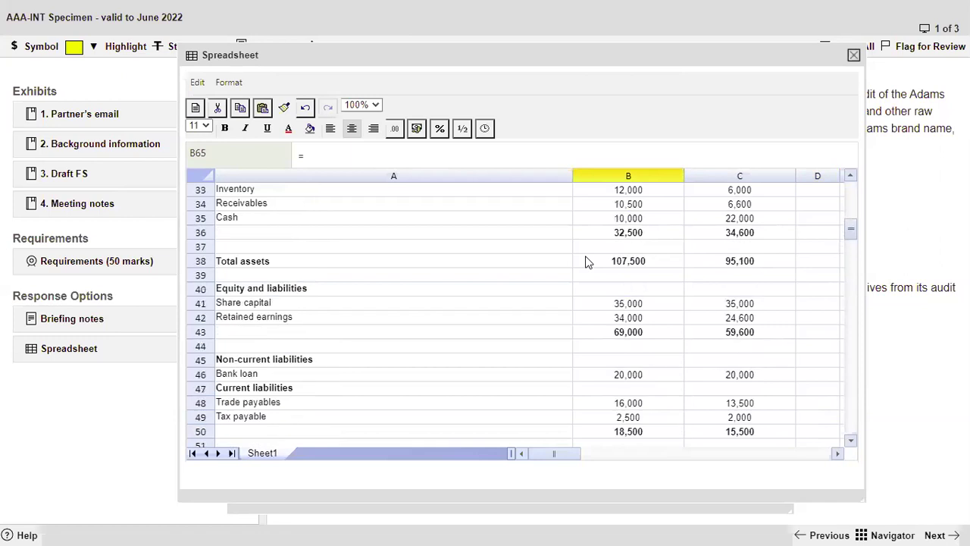
pyautogui.scroll(7, 585, 262)
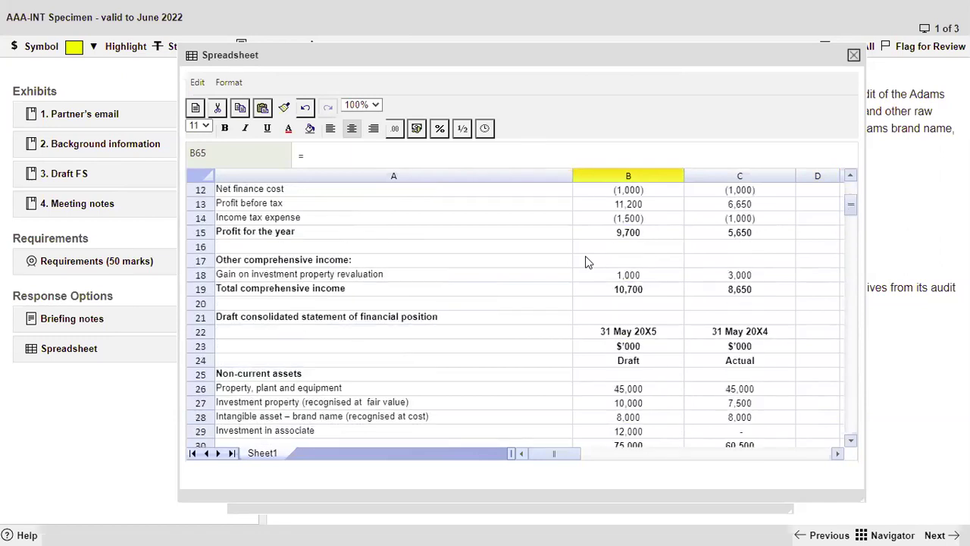
pyautogui.scroll(1, 582, 262)
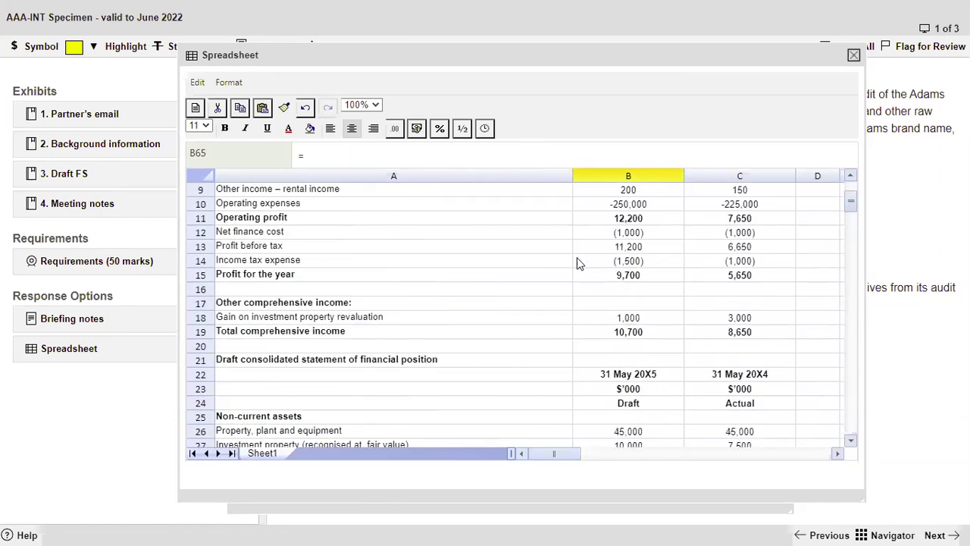
pyautogui.click(637, 235)
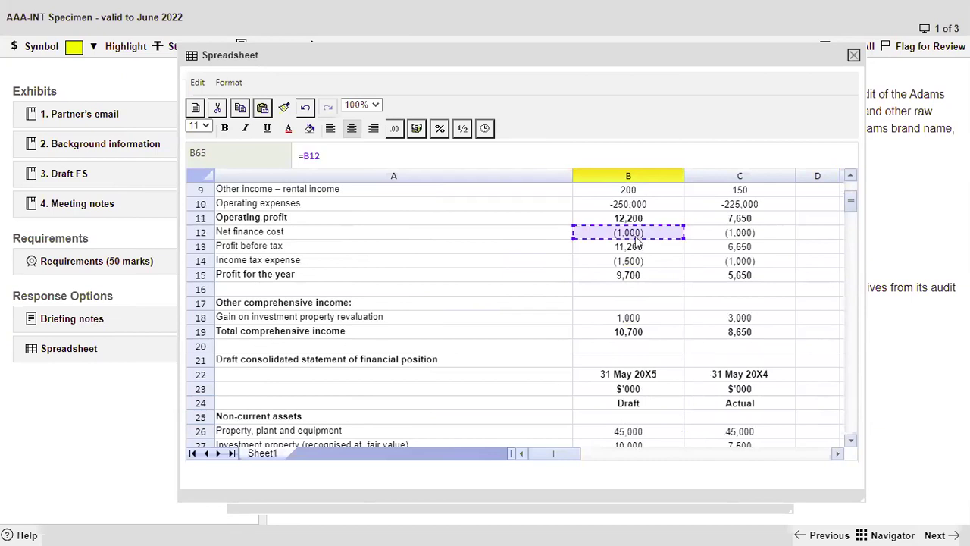
pyautogui.write('/')
pyautogui.scroll(1, 633, 273)
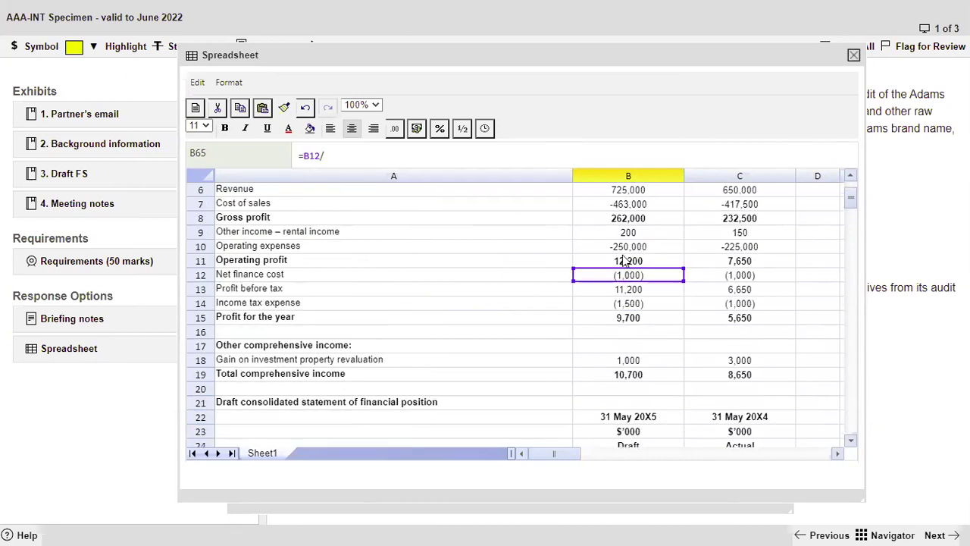
pyautogui.click(372, 160)
pyautogui.press('BackSpace')
pyautogui.press('BackSpace')
pyautogui.press('BackSpace')
pyautogui.press('BackSpace')
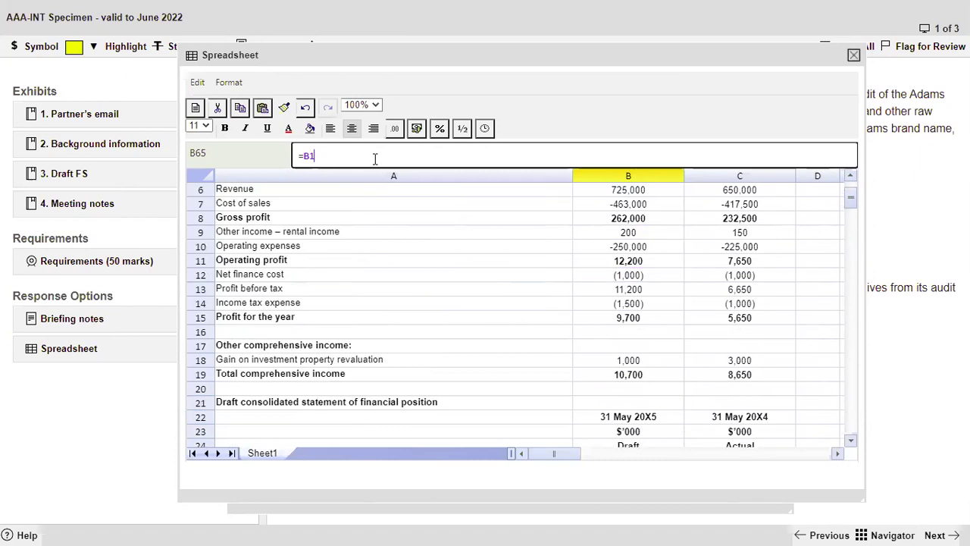
# Calculate the 20X5 interest cover in cell B65 as operating profit divided by net finance cost, =B11/B12.
pyautogui.click(628, 260)
pyautogui.write('/')
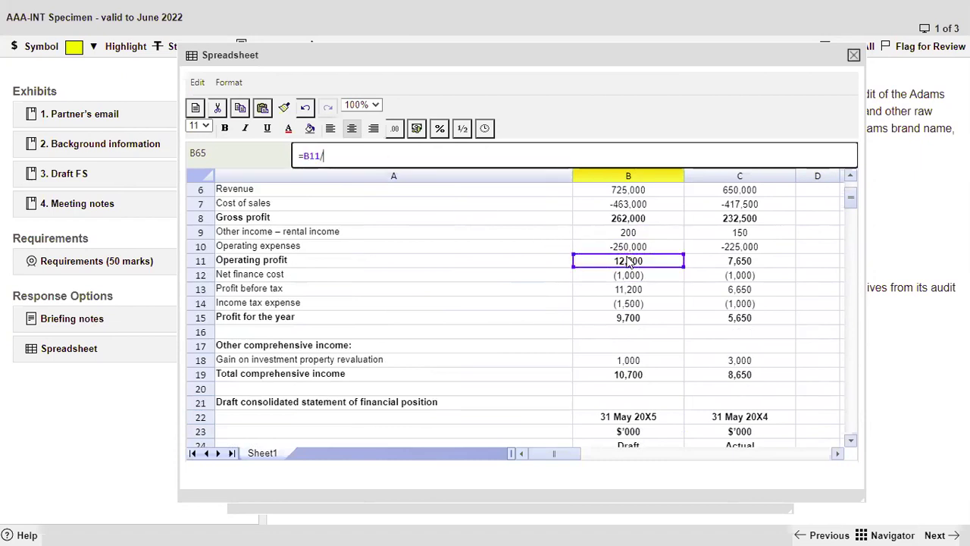
pyautogui.click(628, 275)
pyautogui.press('Return')
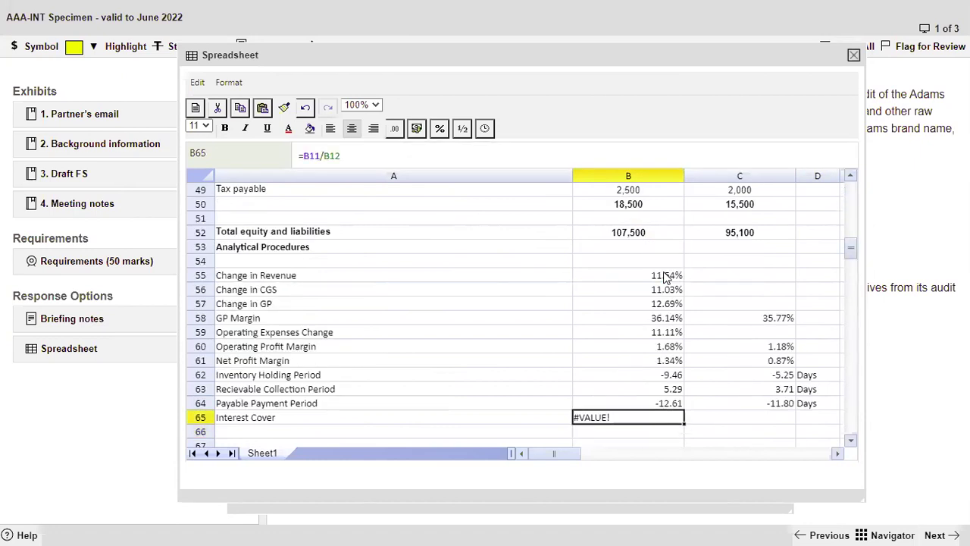
# Copy the interest cover formula from cell B65 into C65 for 20X4.
pyautogui.hotkey('ctrl', 'c')
pyautogui.press('Right')
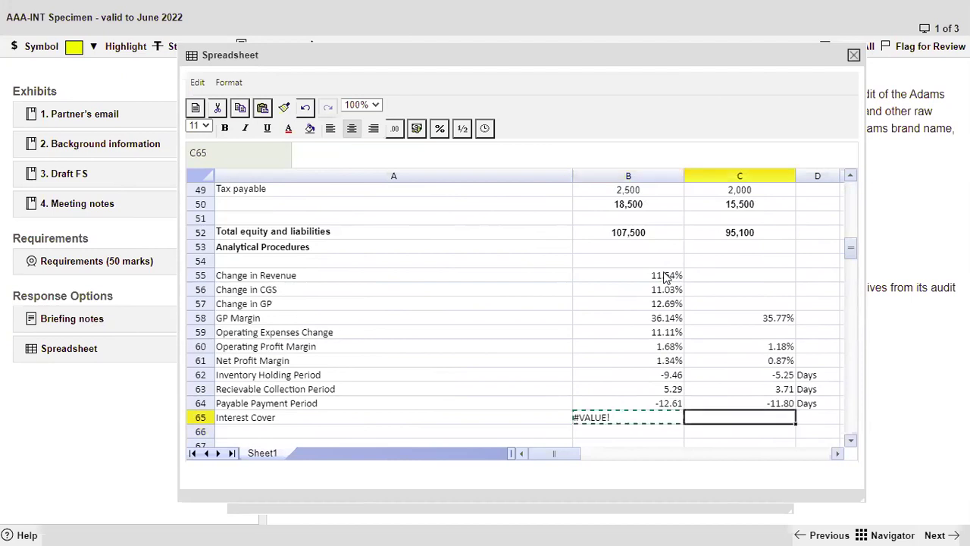
pyautogui.hotkey('ctrl', 'v')
# Remove the brackets from the 20X5 net finance cost in cell B12 so it holds the number 1,000.
pyautogui.scroll(10, 660, 341)
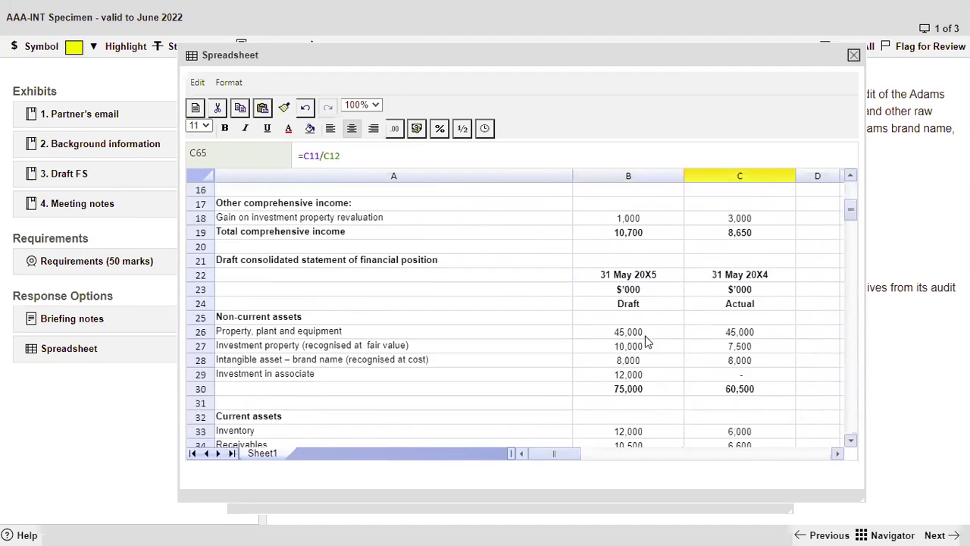
pyautogui.scroll(3, 646, 342)
pyautogui.click(623, 262)
pyautogui.click(334, 155)
pyautogui.press('BackSpace')
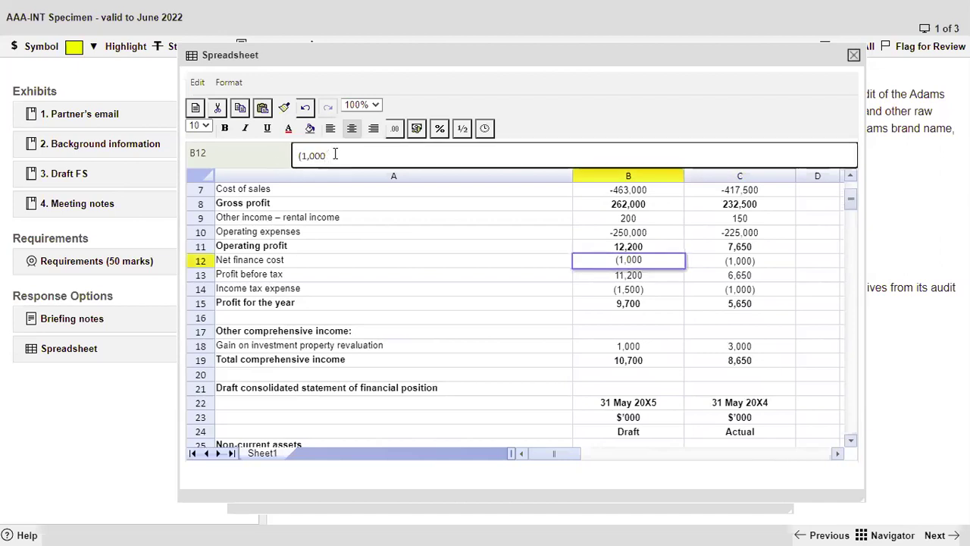
pyautogui.press('Home')
pyautogui.press('Delete')
pyautogui.press('Return')
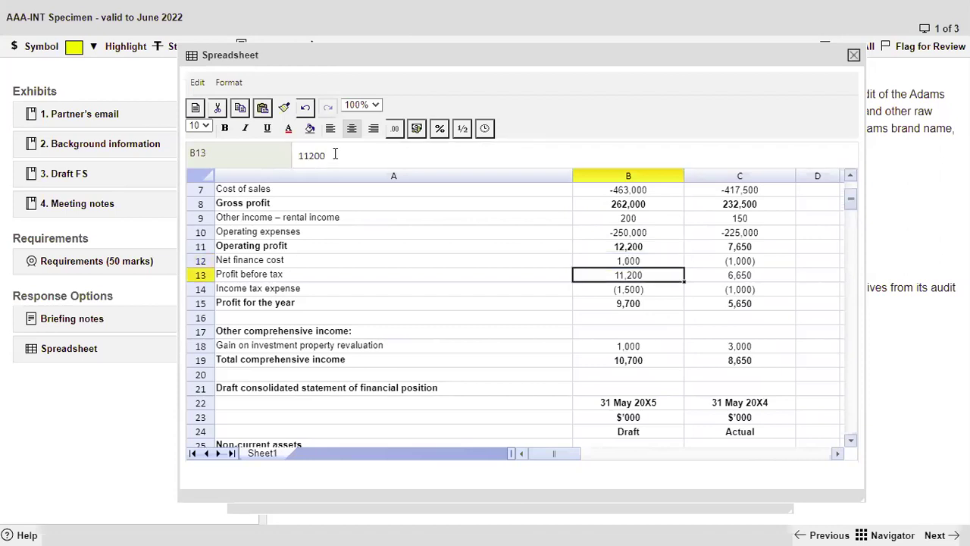
# Copy the net finance cost value from cell B12 into C12 for 20X4.
pyautogui.click(650, 263)
pyautogui.hotkey('ctrl', 'c')
pyautogui.press('Right')
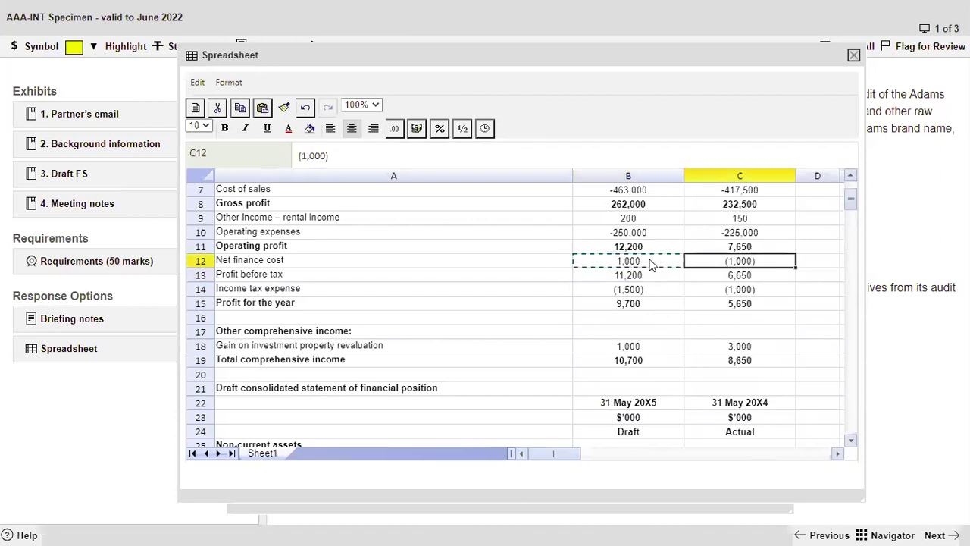
pyautogui.hotkey('ctrl', 'v')
# Enter the unit Times in cell D65 beside the interest cover figures.
pyautogui.press('Left')
pyautogui.hotkey('ctrl', 'Down')
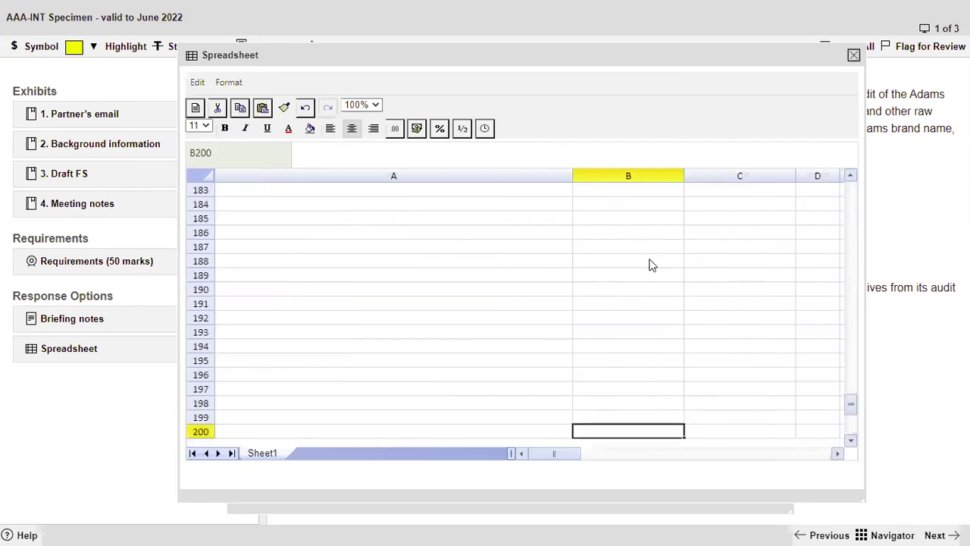
pyautogui.hotkey('ctrl', 'Up')
pyautogui.press('Left')
pyautogui.press('Down')
pyautogui.press('Down')
pyautogui.press('Down')
pyautogui.press('Down')
pyautogui.press('Down')
pyautogui.press('Down')
pyautogui.press('Down')
pyautogui.press('Down')
pyautogui.press('Down')
pyautogui.press('Down')
pyautogui.press('Down')
pyautogui.press('Down')
pyautogui.press('Down')
pyautogui.press('Down')
pyautogui.press('Down')
pyautogui.press('Down')
pyautogui.press('Down')
pyautogui.press('Down')
pyautogui.press('Down')
pyautogui.press('Down')
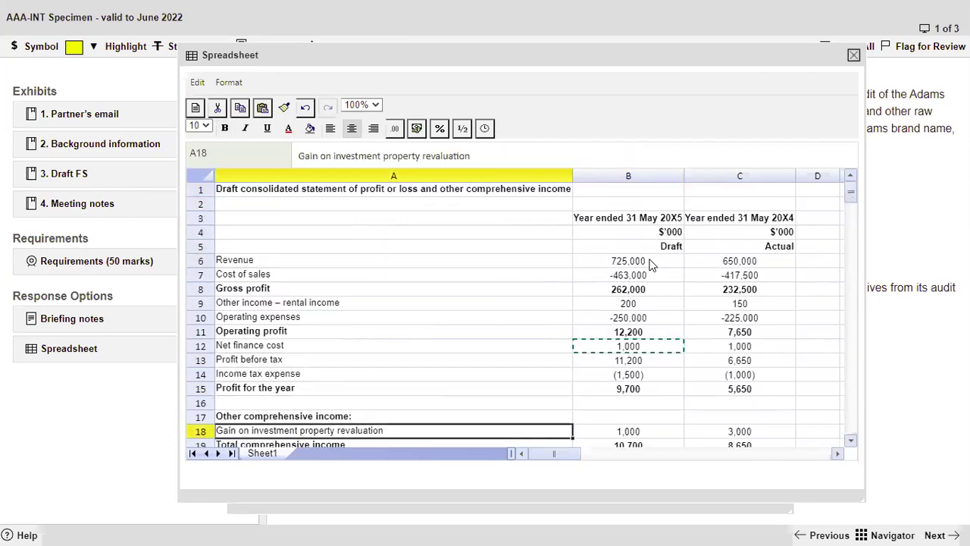
pyautogui.press('Down')
pyautogui.press('Down')
pyautogui.press('Down')
pyautogui.press('Down')
pyautogui.press('Down')
pyautogui.press('Down')
pyautogui.press('Down')
pyautogui.press('Down')
pyautogui.press('Down')
pyautogui.press('Down')
pyautogui.press('Down')
pyautogui.press('Down')
pyautogui.press('Down')
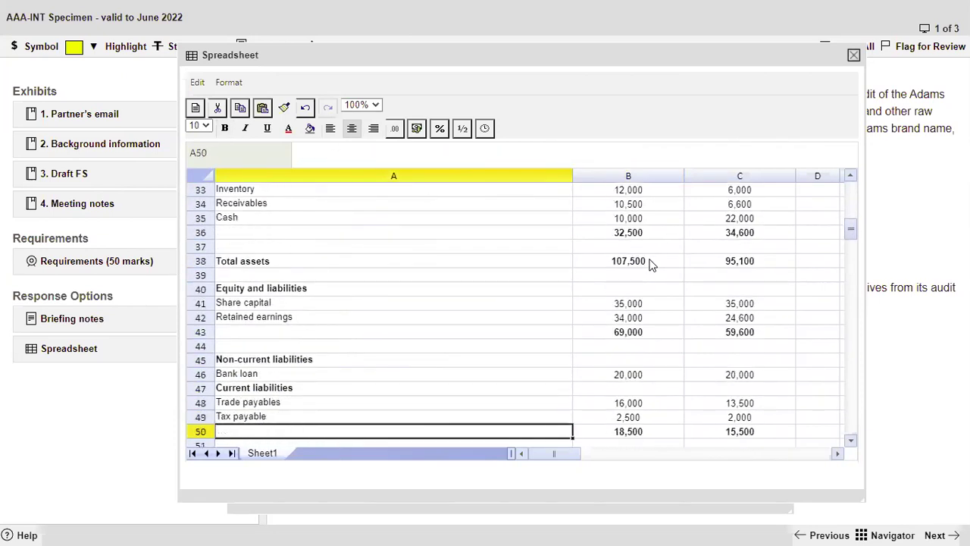
pyautogui.press('Down')
pyautogui.press('Down')
pyautogui.press('Down')
pyautogui.press('Down')
pyautogui.press('Down')
pyautogui.press('Down')
pyautogui.press('Down')
pyautogui.press('Down')
pyautogui.press('Down')
pyautogui.press('Down')
pyautogui.press('Down')
pyautogui.press('Down')
pyautogui.press('Down')
pyautogui.press('Down')
pyautogui.press('Down')
pyautogui.press('Down')
pyautogui.press('Down')
pyautogui.press('Down')
pyautogui.press('Down')
pyautogui.press('Down')
pyautogui.press('Up')
pyautogui.press('Up')
pyautogui.press('Up')
pyautogui.press('Right')
pyautogui.press('Right')
pyautogui.press('Up')
pyautogui.press('Up')
pyautogui.press('Up')
pyautogui.press('Right')
pyautogui.press('Up')
pyautogui.press('Up')
pyautogui.write('Times')
pyautogui.press('Return')
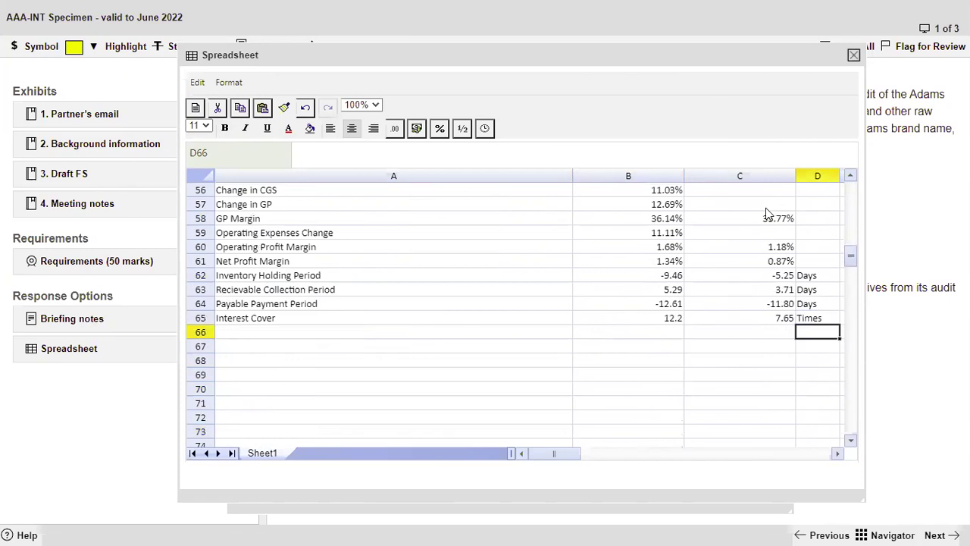
# Narrow column A and review the financial statements and the completed analytical procedures.
pyautogui.moveTo(572, 176); pyautogui.dragTo(507, 195)
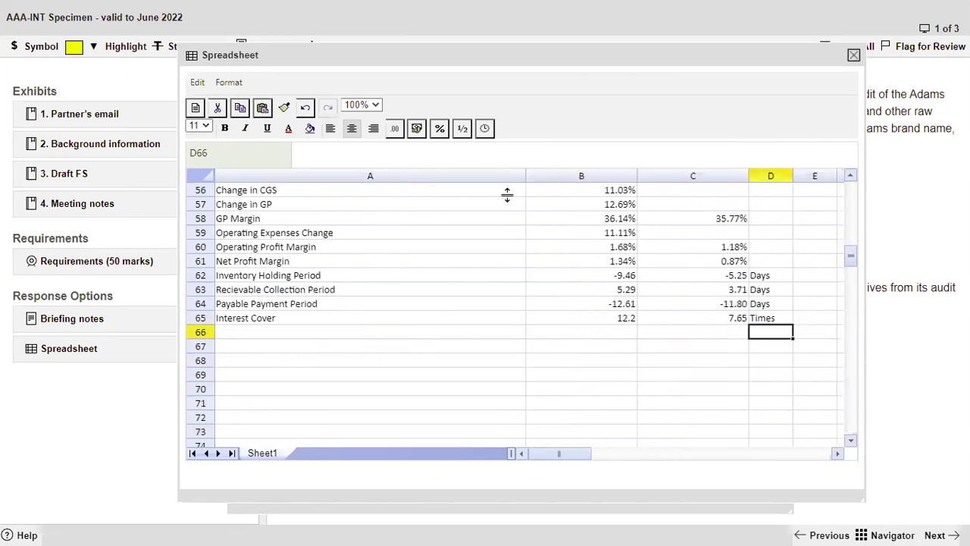
pyautogui.scroll(18, 541, 284)
pyautogui.scroll(-7, 540, 293)
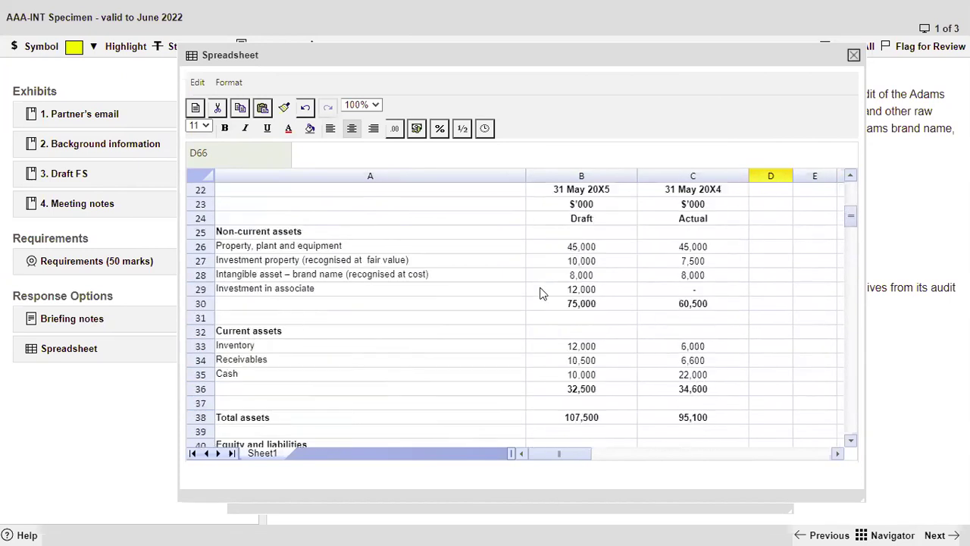
pyautogui.scroll(-10, 541, 293)
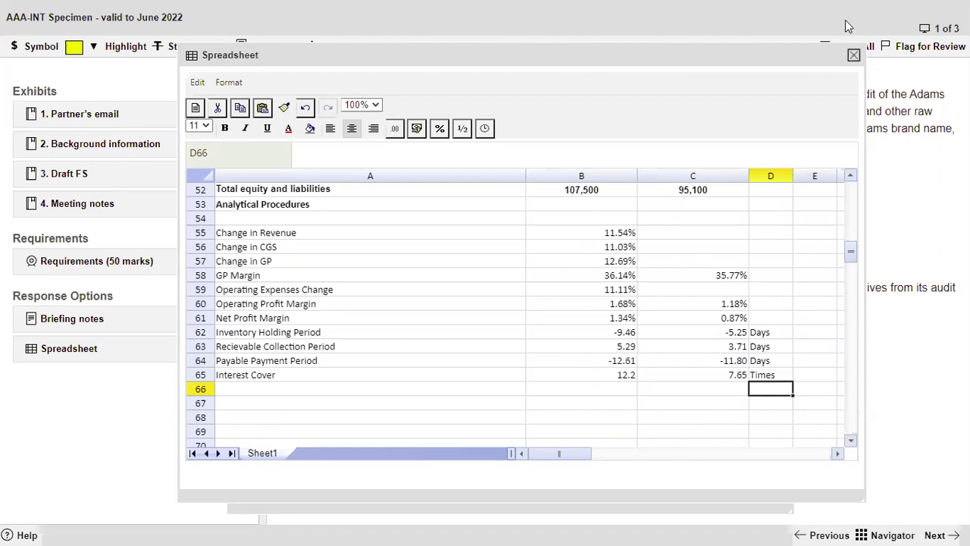
# Close the background information exhibit and open the briefing notes response together with the response spreadsheet.
pyautogui.click(852, 55)
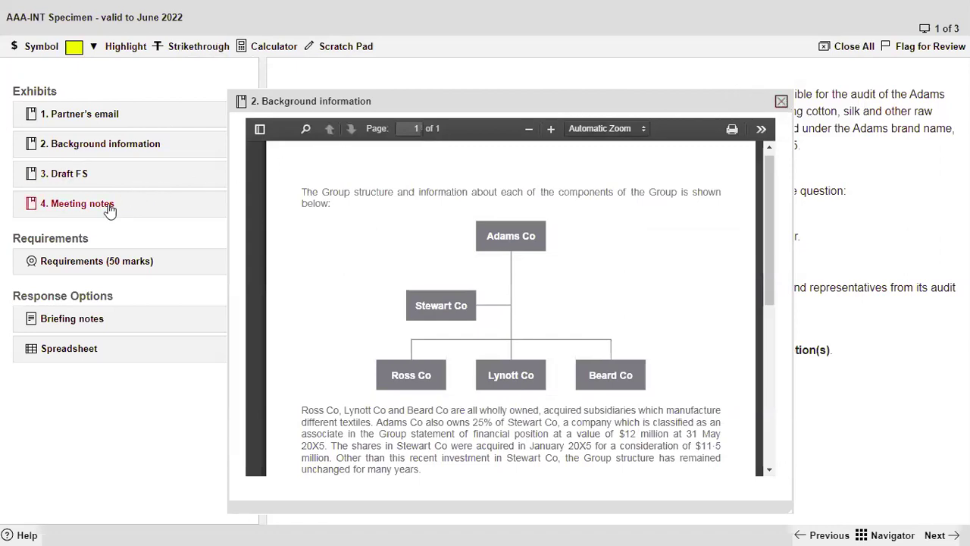
pyautogui.click(781, 102)
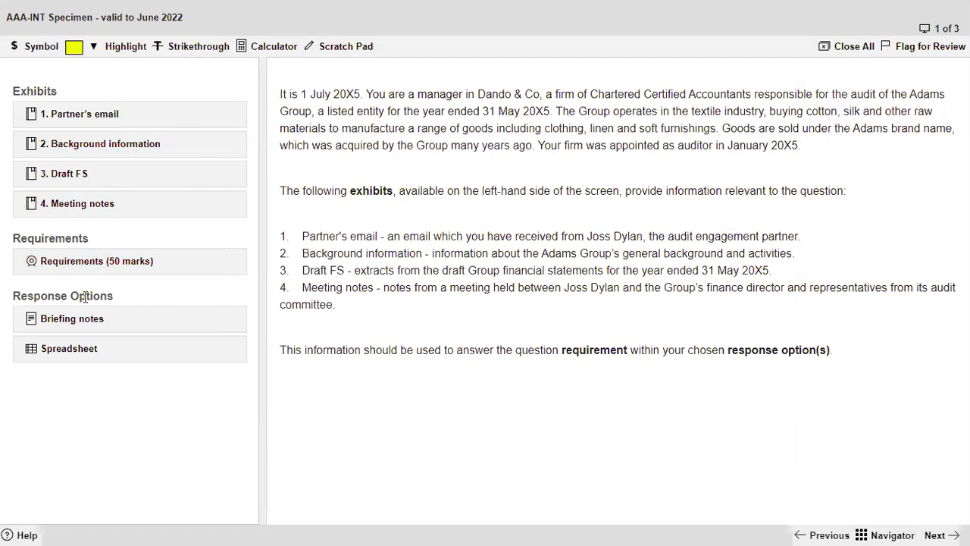
pyautogui.click(66, 350)
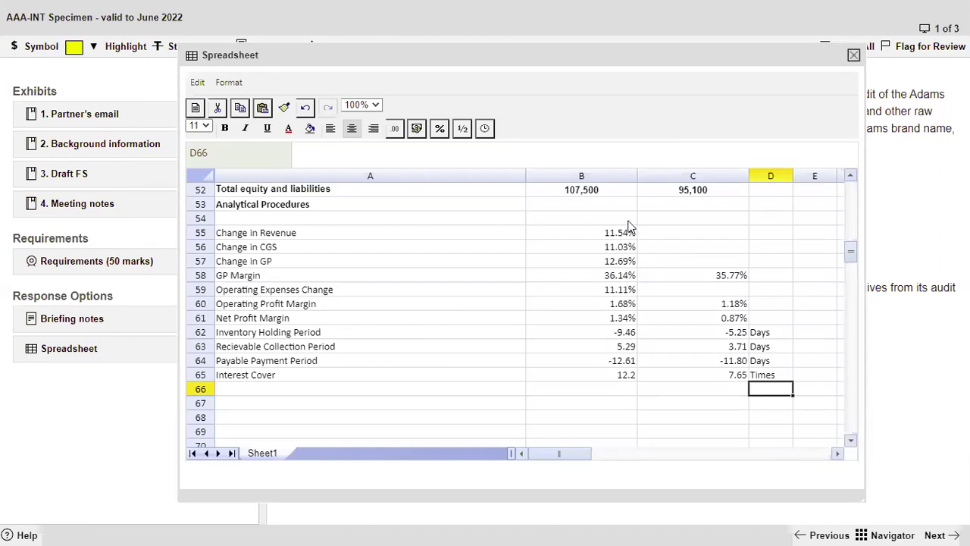
pyautogui.click(67, 319)
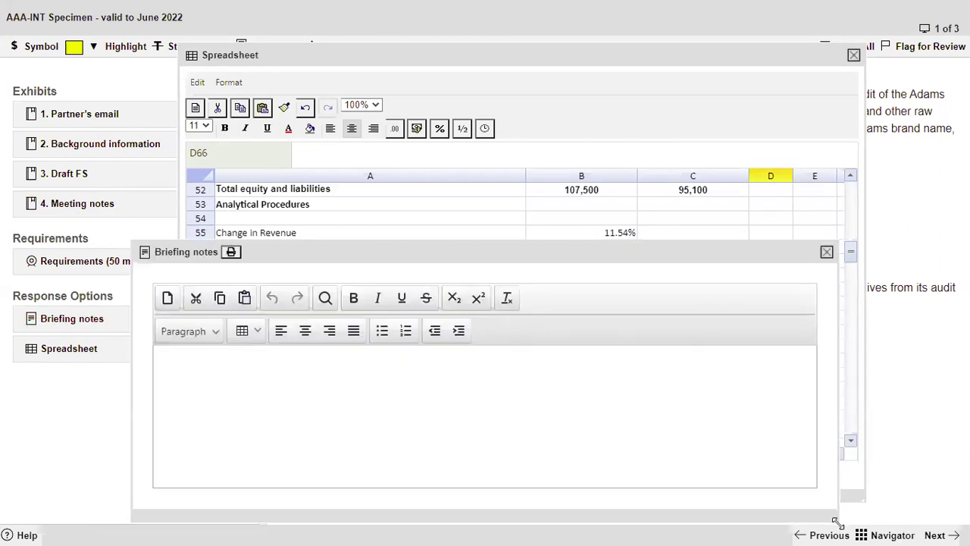
# Shrink the Briefing notes window and move it and the spreadsheet window apart to reduce their overlap.
pyautogui.moveTo(840, 520); pyautogui.dragTo(697, 462)
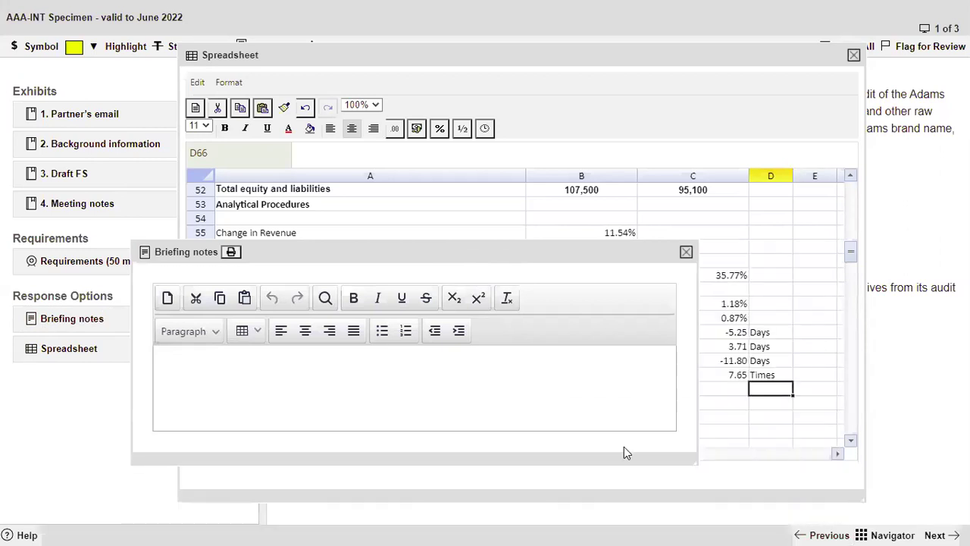
pyautogui.moveTo(624, 452); pyautogui.dragTo(567, 496)
pyautogui.moveTo(354, 251); pyautogui.dragTo(617, 189)
pyautogui.moveTo(548, 58); pyautogui.dragTo(342, 6)
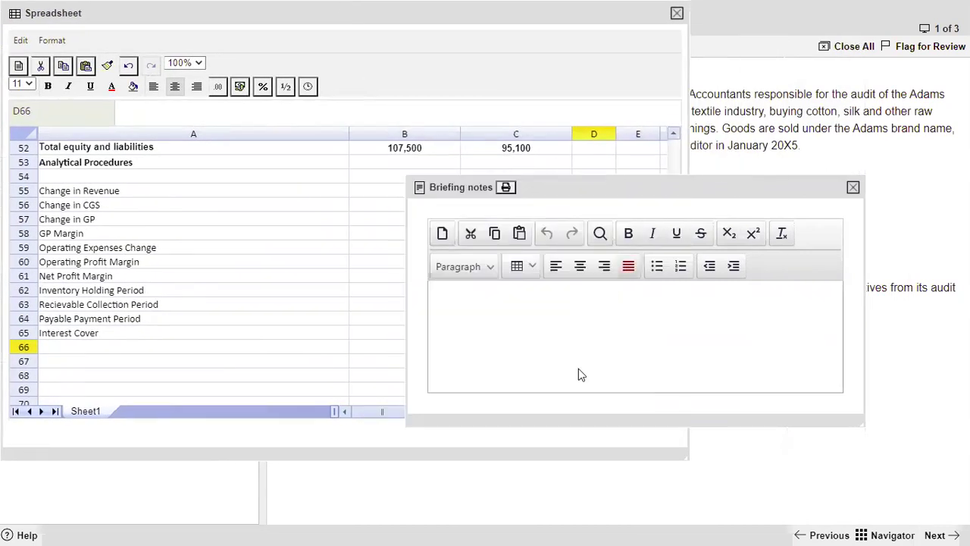
# Make the Briefing notes window taller and reduce the spreadsheet window's size so the two sit side by side.
pyautogui.moveTo(862, 424); pyautogui.dragTo(927, 463)
pyautogui.moveTo(864, 466); pyautogui.dragTo(808, 493)
pyautogui.moveTo(689, 195); pyautogui.dragTo(865, 92)
pyautogui.moveTo(704, 87); pyautogui.dragTo(622, 89)
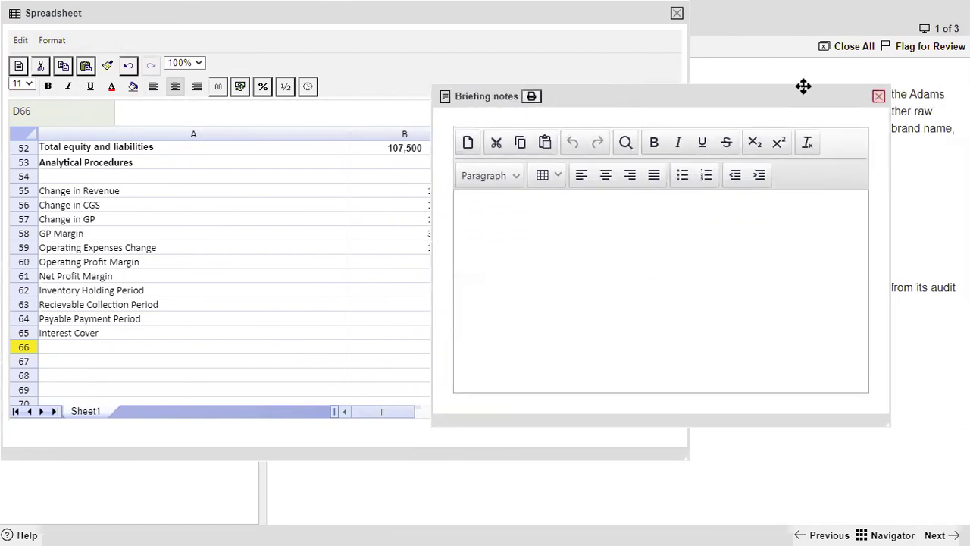
pyautogui.moveTo(531, 15); pyautogui.dragTo(531, 17)
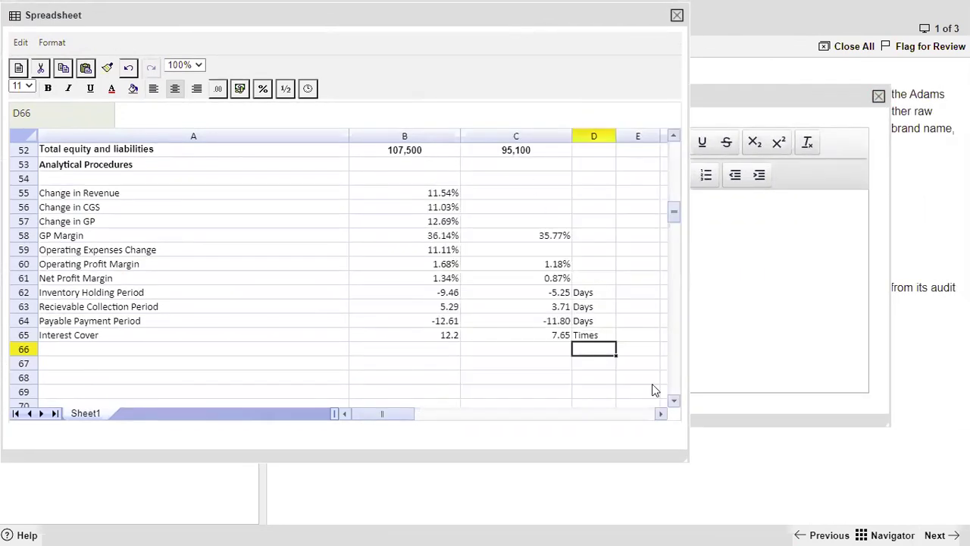
pyautogui.moveTo(682, 452); pyautogui.dragTo(414, 419)
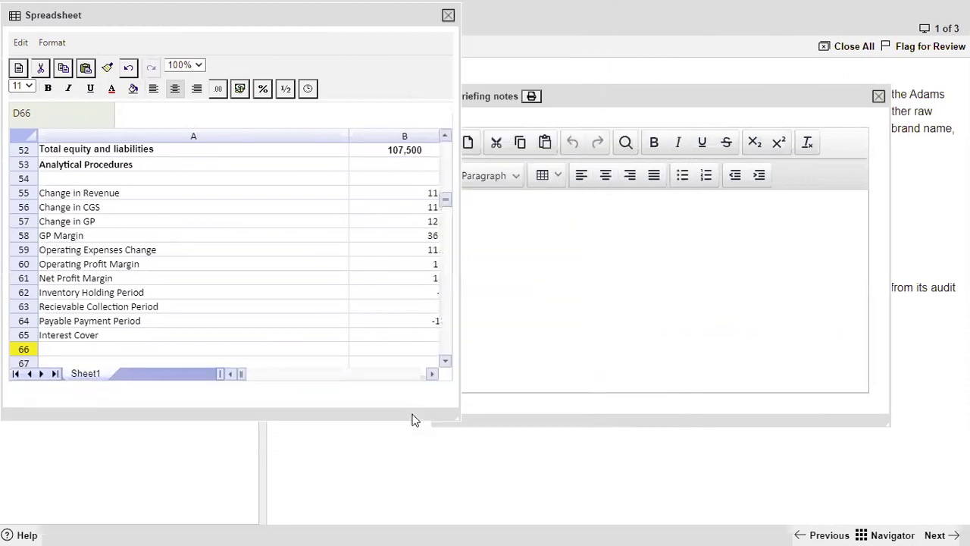
# Narrow column A of the spreadsheet so that the figures in columns B and C fit in its window.
pyautogui.click(430, 380)
pyautogui.click(229, 379)
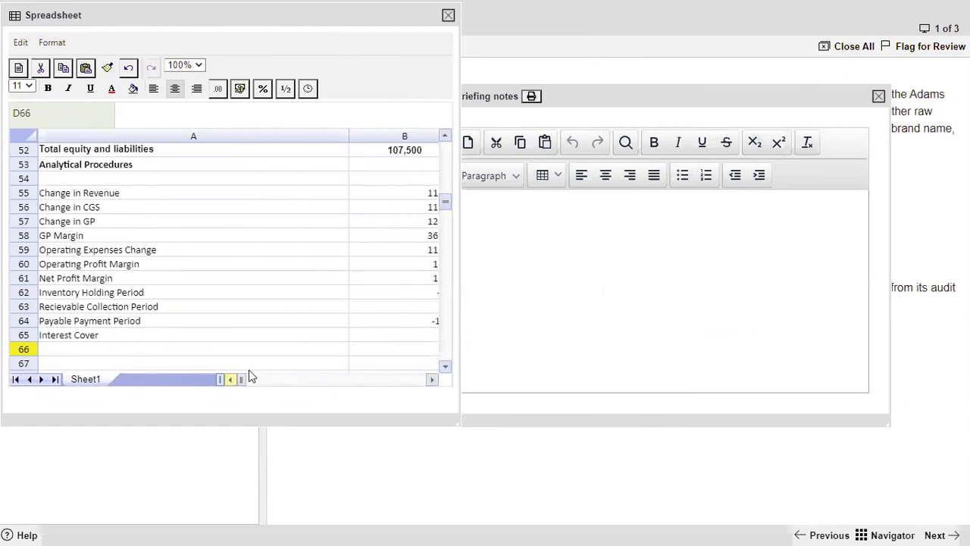
pyautogui.moveTo(349, 139); pyautogui.dragTo(177, 138)
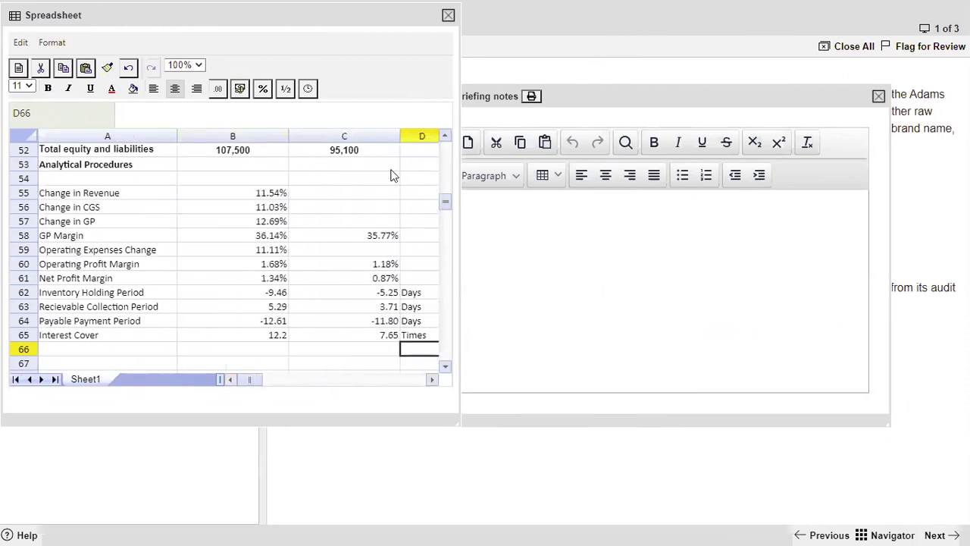
# Write in the briefing notes "CGS has not increased in line with Sales - This may indicate that expenses are understated".
pyautogui.click(581, 93)
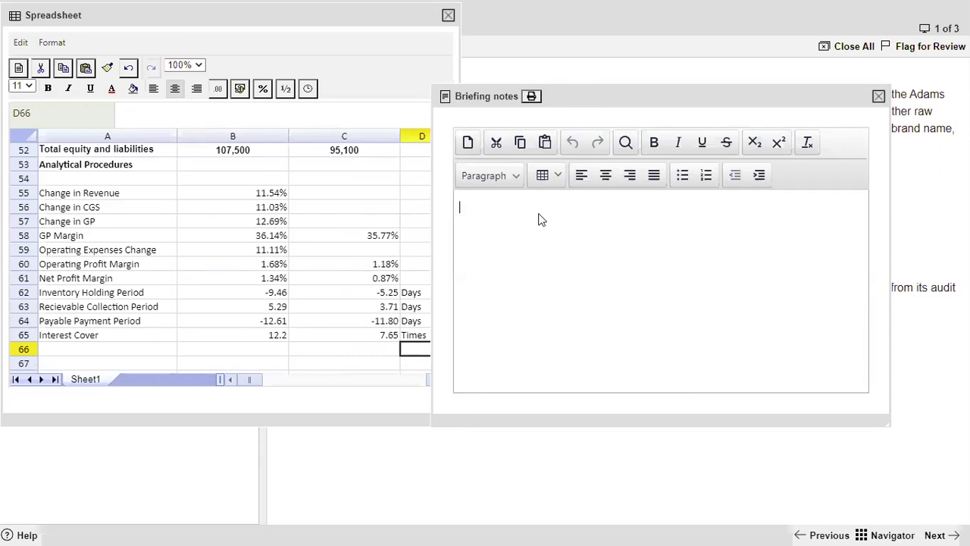
pyautogui.write('CGS has not increased i')
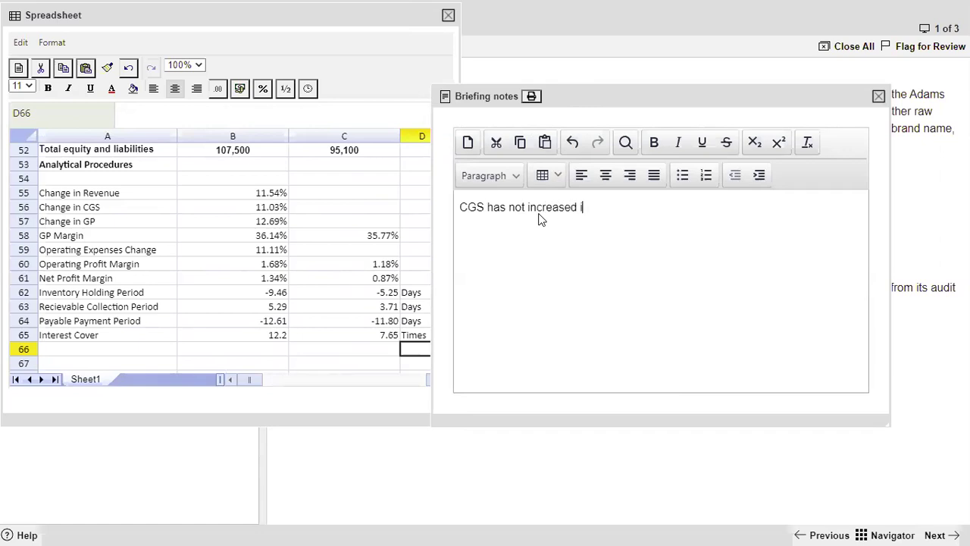
pyautogui.write('n line with Sakes')
pyautogui.press('BackSpace')
pyautogui.press('BackSpace')
pyautogui.write('a')
pyautogui.press('BackSpace')
pyautogui.press('BackSpace')
pyautogui.write('les - This may ')
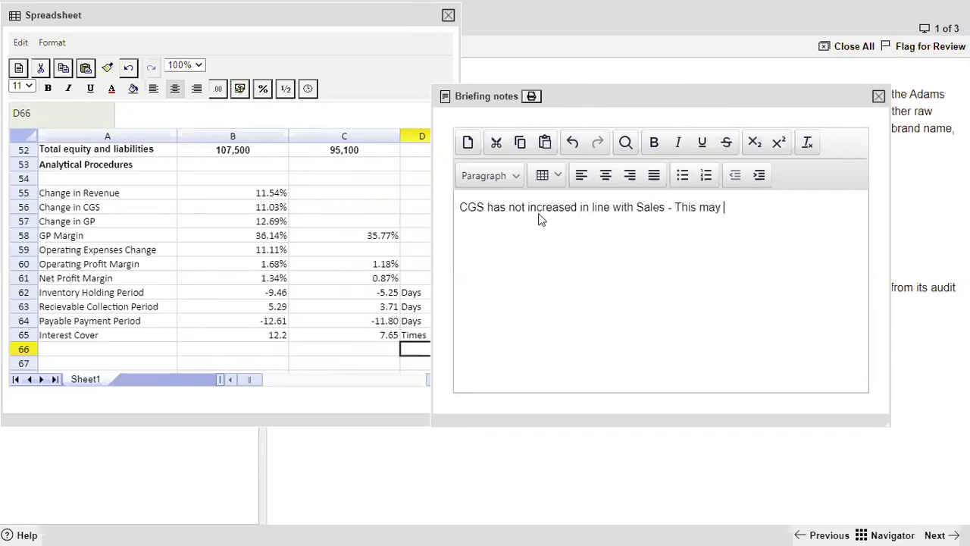
pyautogui.write('indicate that expenses are understated')
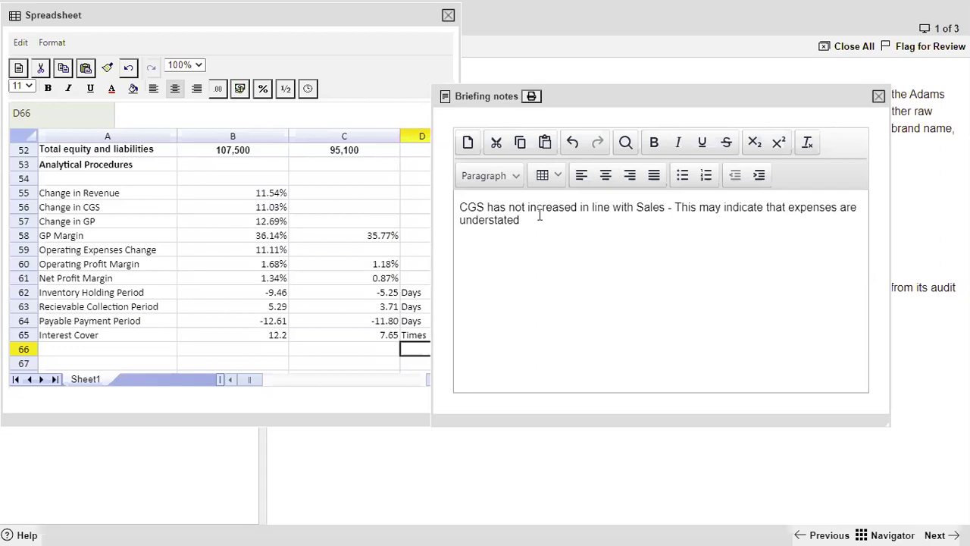
# Add the paragraph "Operating expenses have not increased in line with sales, indicating that there could be possible understatement of expenses" to the briefing notes.
pyautogui.press('Return')
pyautogui.write('Operating expenses have n')
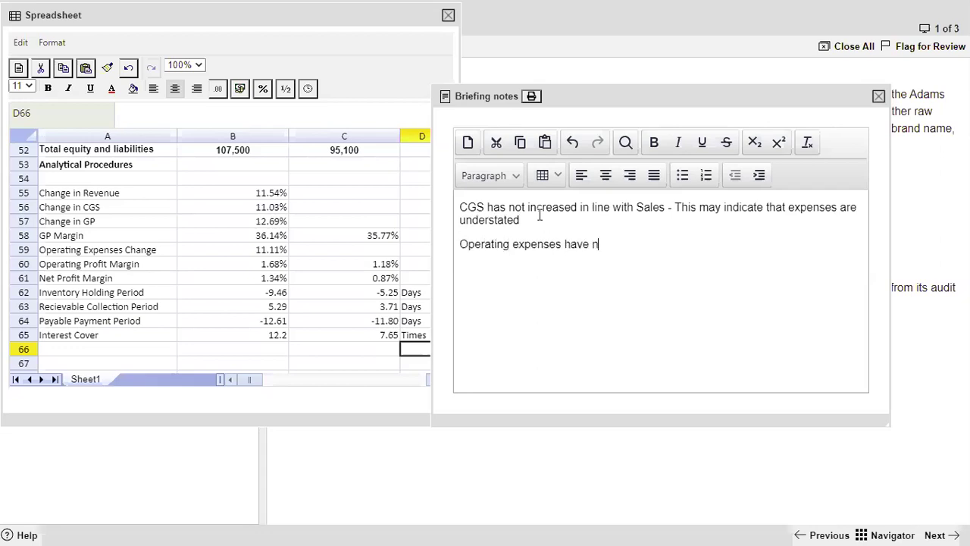
pyautogui.write('ot increased ion')
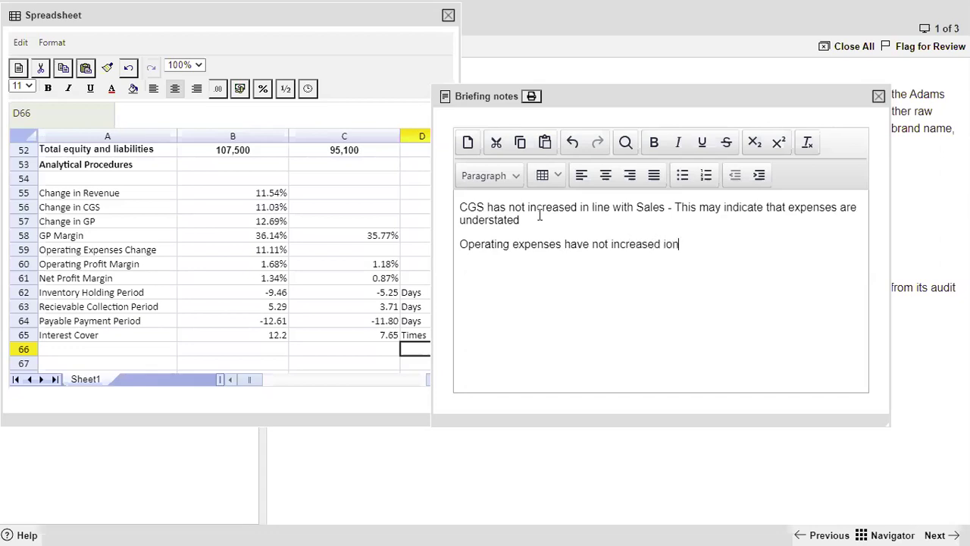
pyautogui.press('BackSpace')
pyautogui.press('BackSpace')
pyautogui.write('n line with sales, indicating')
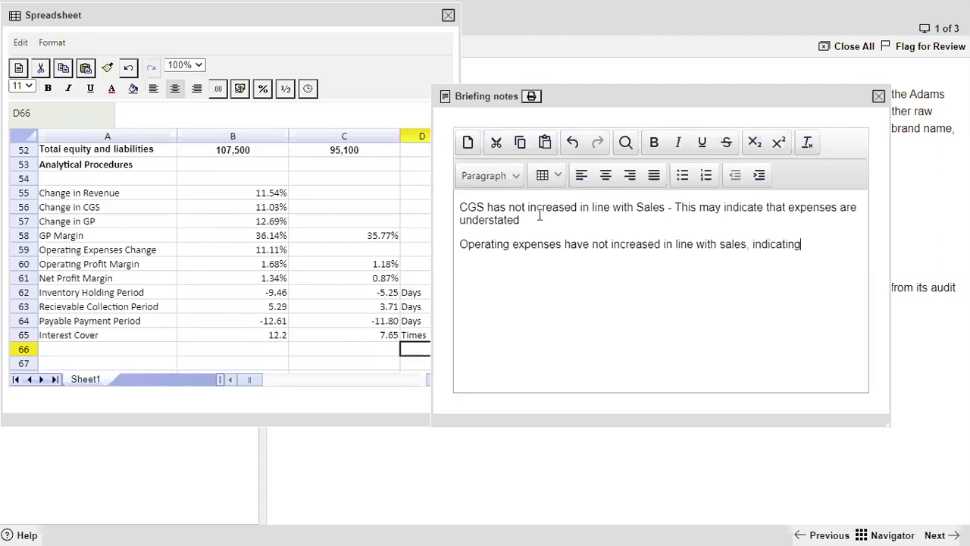
pyautogui.write(' that there could ')
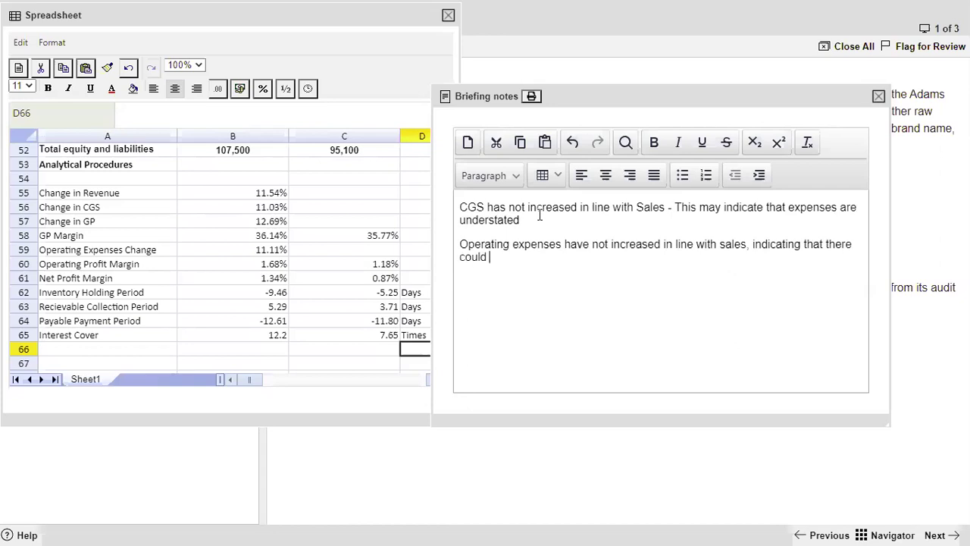
pyautogui.write('be possible understatem')
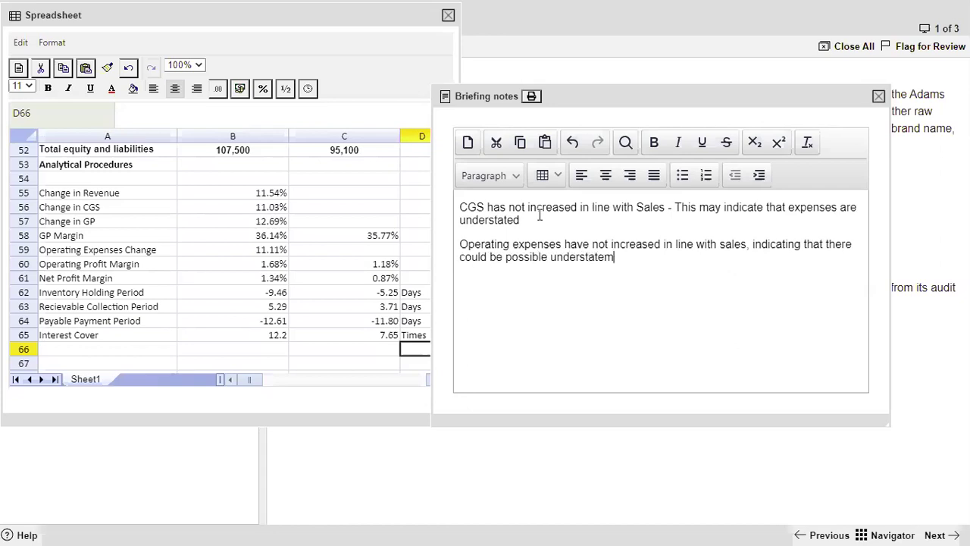
pyautogui.write('ent of expenses')
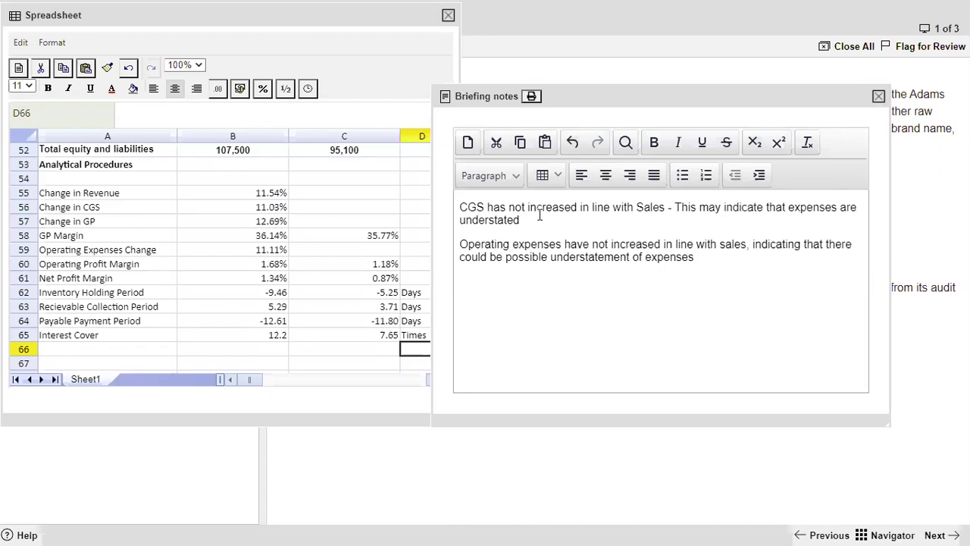
# Add the line "Inventory Days - Slow moving Inventory" as a new paragraph below the operating expenses note.
pyautogui.write('Inventory Days - Slow movein')
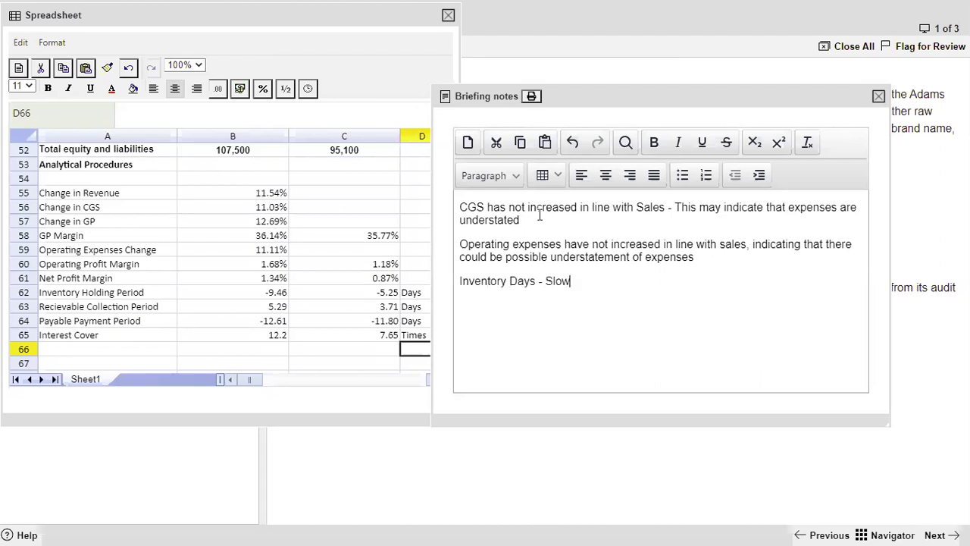
pyautogui.press('BackSpace')
pyautogui.press('BackSpace')
pyautogui.press('BackSpace')
pyautogui.write('ing Inventory\\')
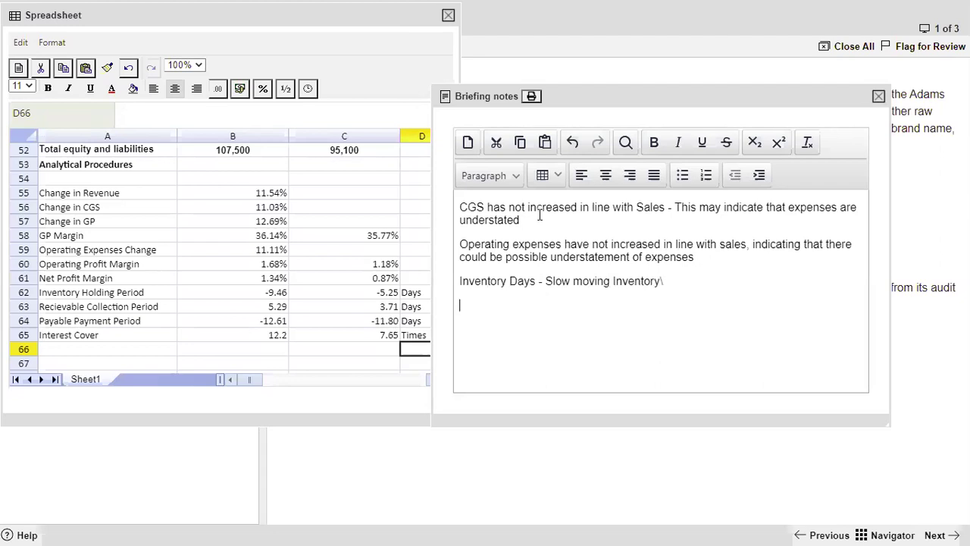
pyautogui.press('BackSpace')
pyautogui.press('BackSpace')
# Add the line "Recievable Days - Increase in recievable collection period" below the inventory days note.
pyautogui.write('Recievabkle')
pyautogui.press('BackSpace')
pyautogui.press('BackSpace')
pyautogui.write('e Days - Increase in')
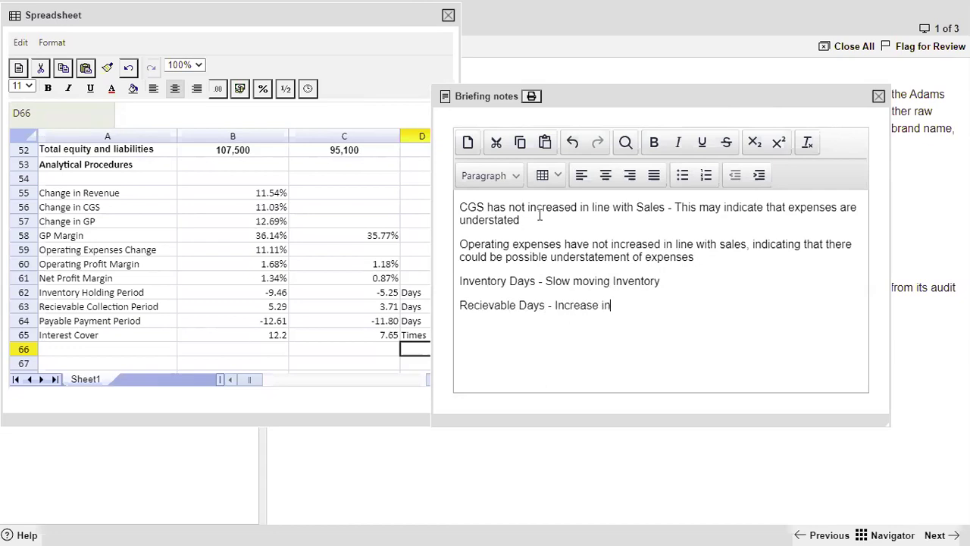
pyautogui.write(' recievable collection period')
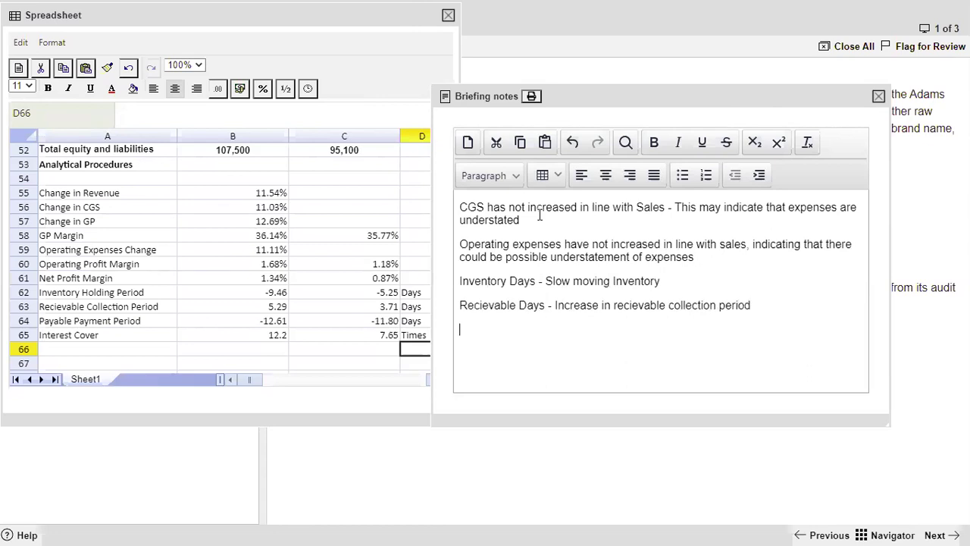
# Add the line "Interest cover - increased indicating that the financial risk has decreased" below the receivable days note.
pyautogui.write('Interest cover - increased indicating that ')
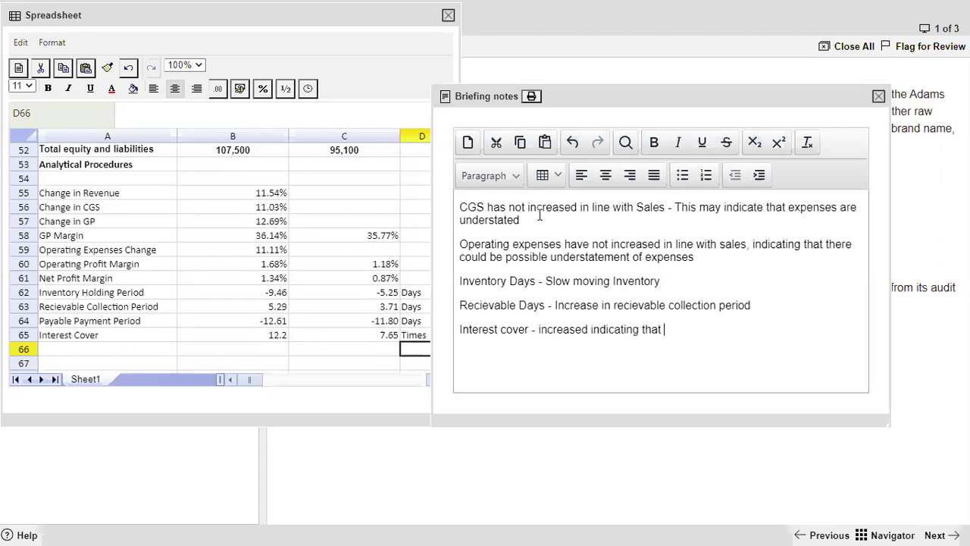
pyautogui.write('the r')
pyautogui.write('inancial ris')
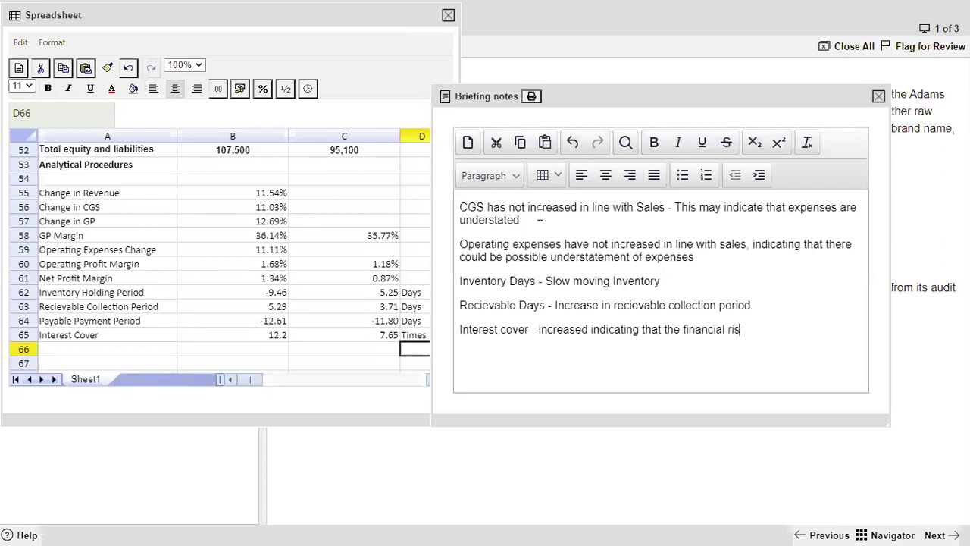
pyautogui.write('k has decreased')
# Extend the receivable days note with "is indication of likely bad debt.".
pyautogui.press('Up')
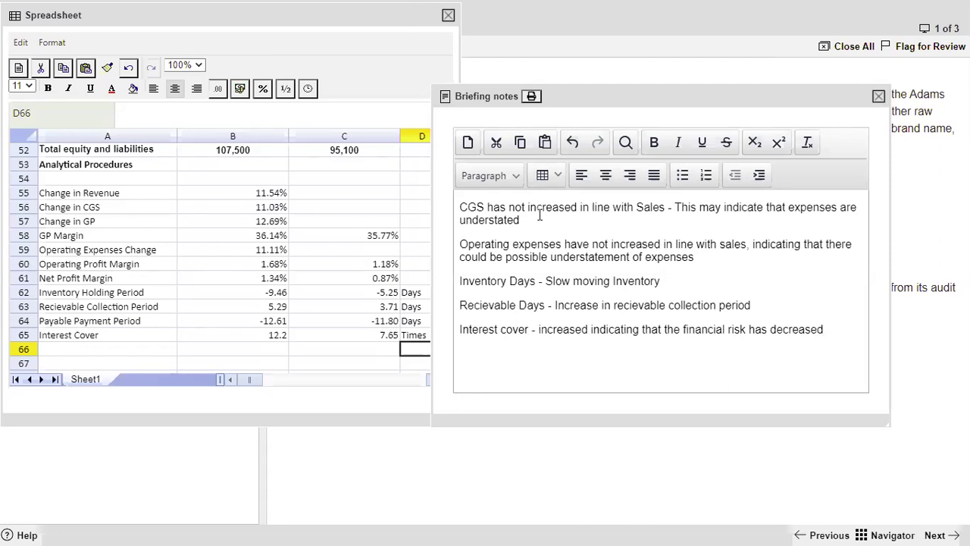
pyautogui.write('is indication of lik')
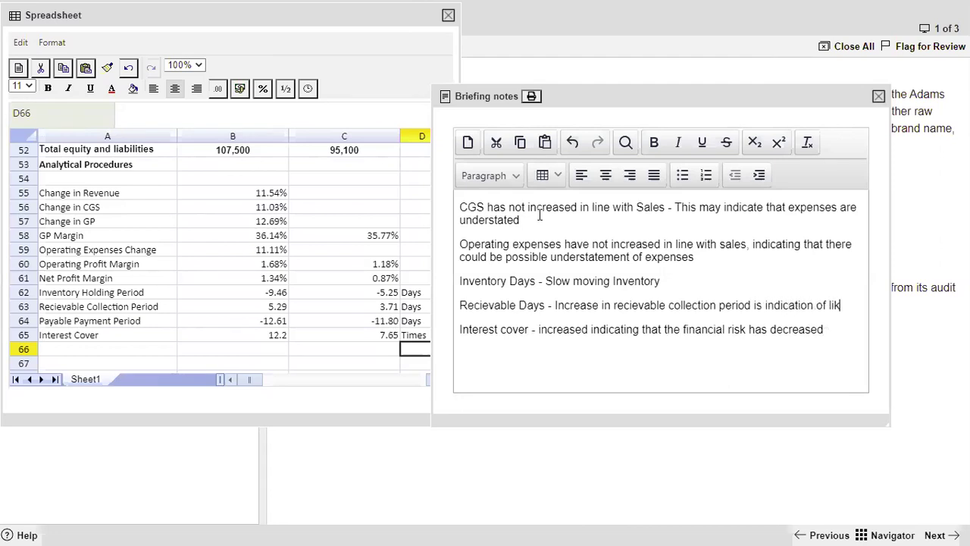
pyautogui.write('ely bad debt.')
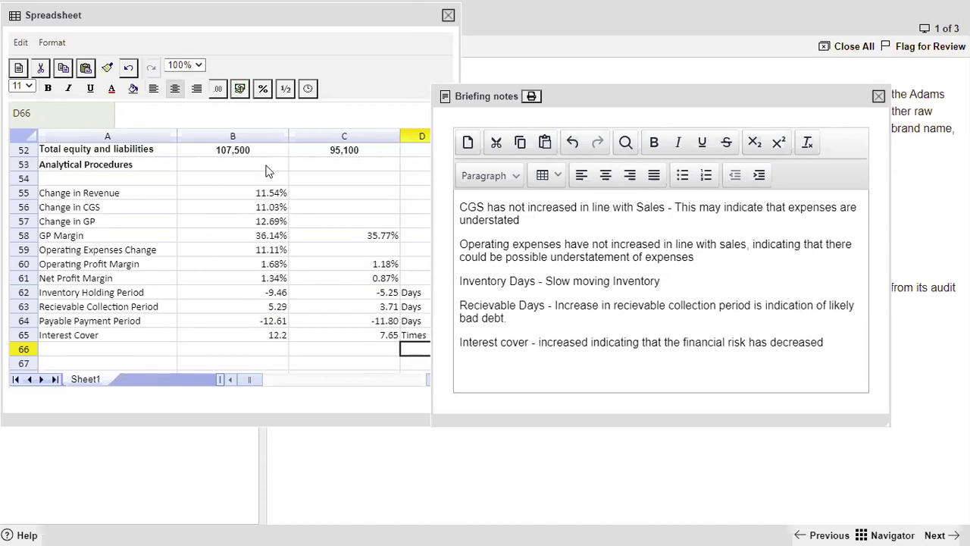
# Close the response spreadsheet and reopen it beside the briefing notes.
pyautogui.click(448, 15)
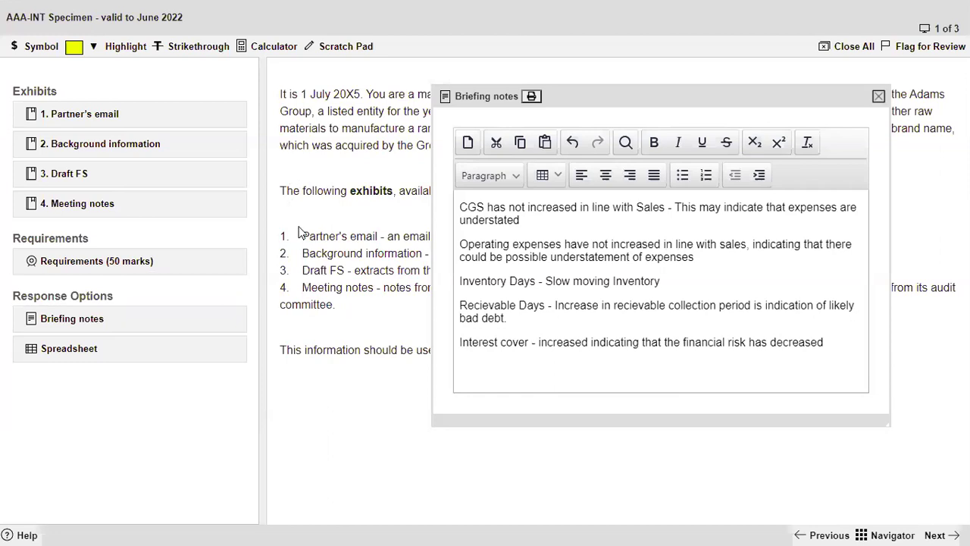
pyautogui.click(102, 342)
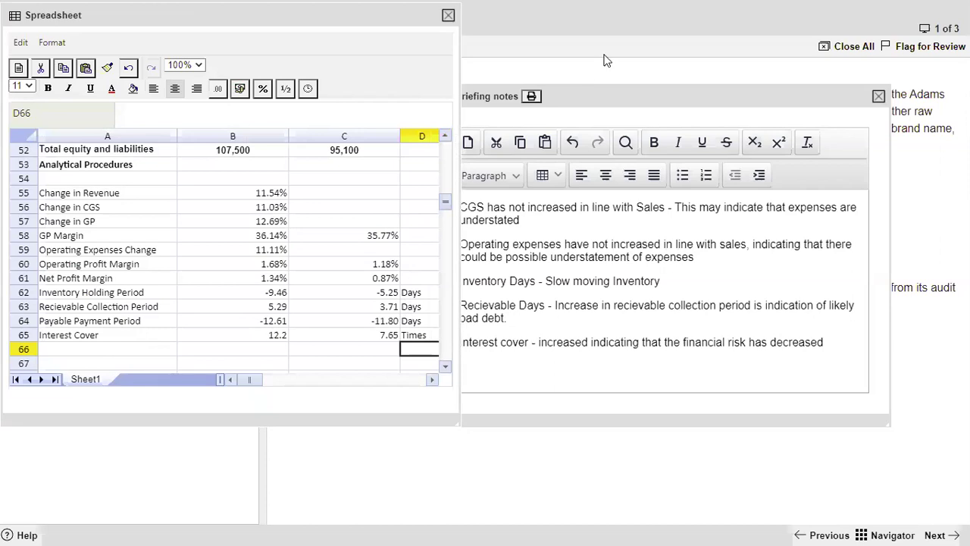
pyautogui.click(676, 104)
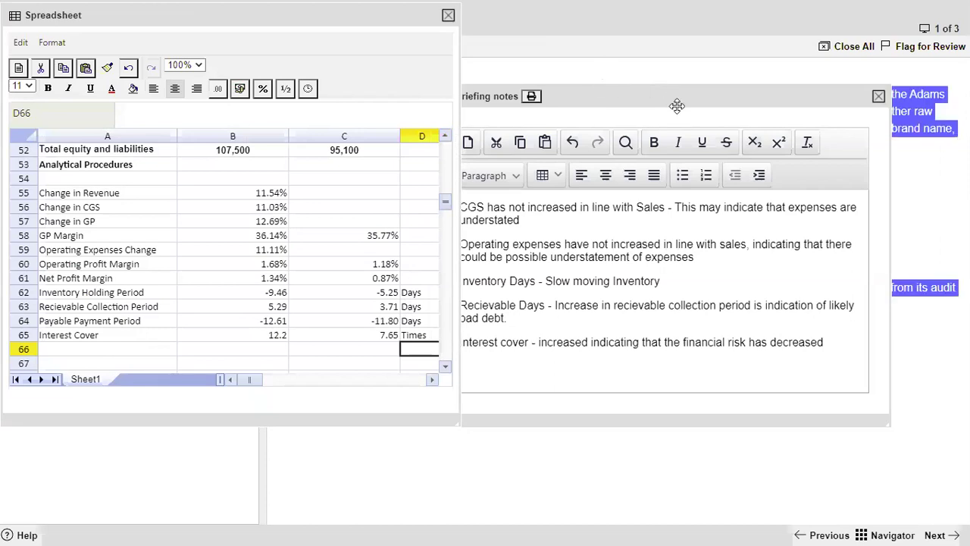
# Check the formulas for the receivable collection period in C63 and the inventory holding period in B62 and C62.
pyautogui.click(350, 308)
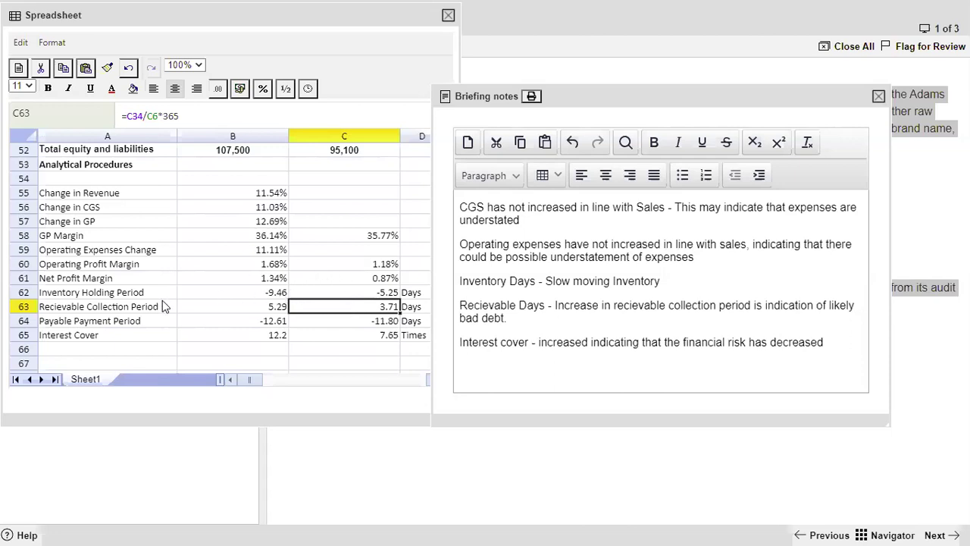
pyautogui.click(130, 295)
pyautogui.click(250, 291)
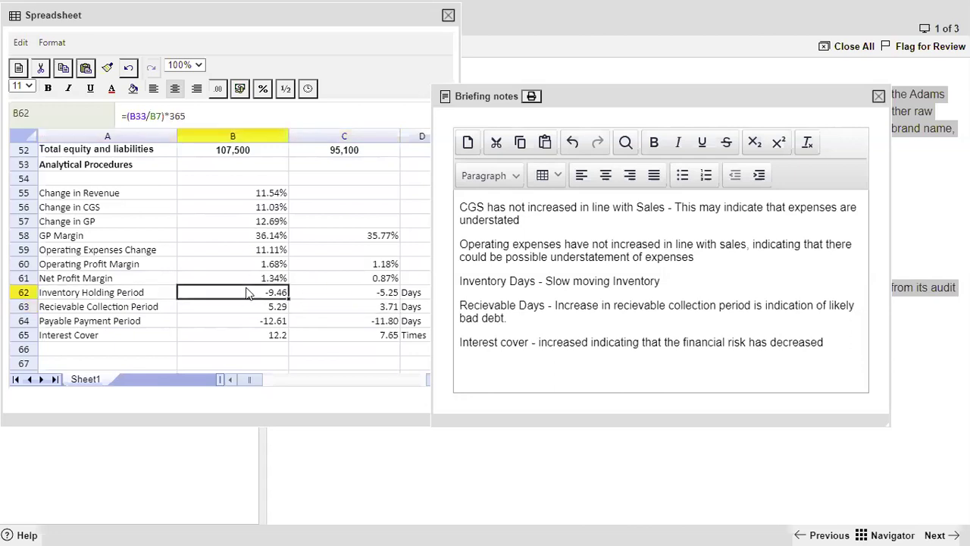
pyautogui.doubleClick(247, 292)
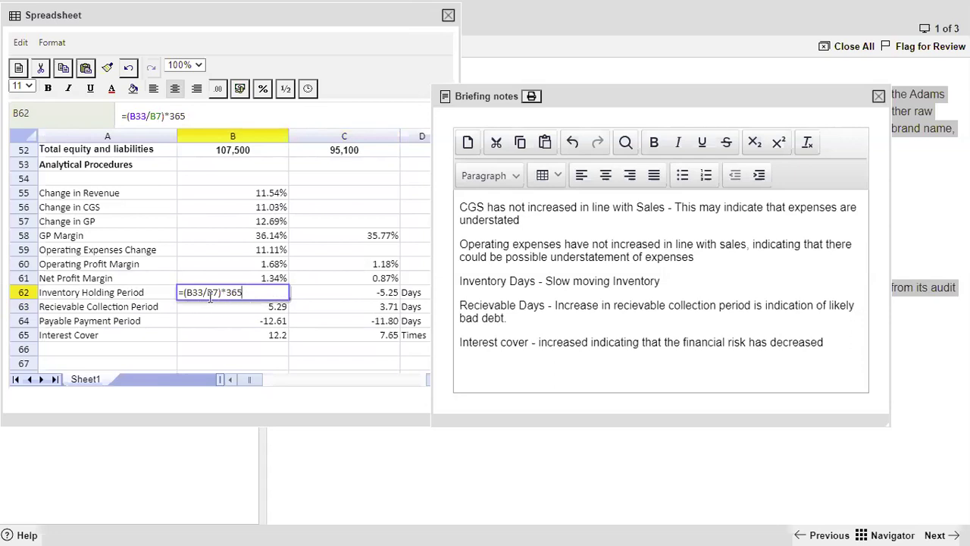
pyautogui.click(341, 296)
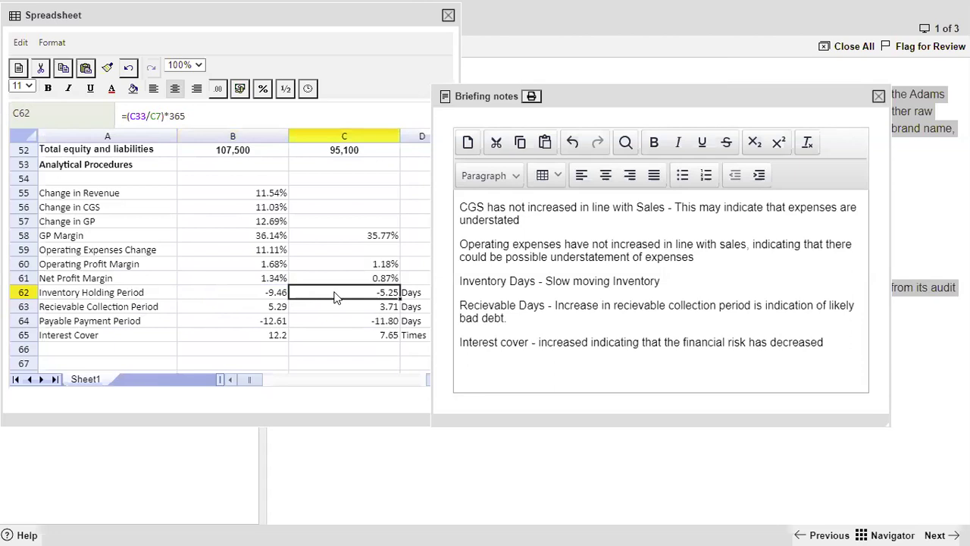
pyautogui.press('Left')
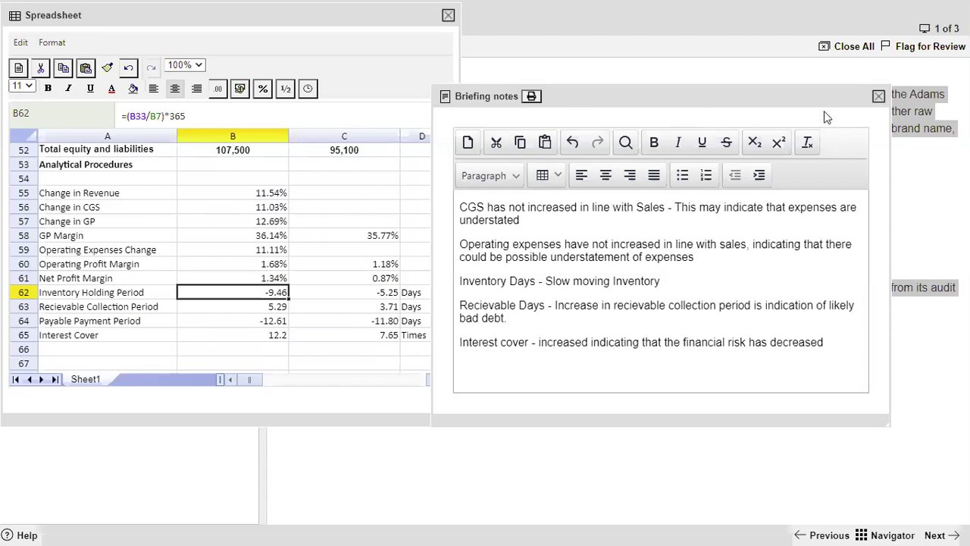
# Close the Briefing notes and Spreadsheet windows and clear the text selection in the question introduction.
pyautogui.click(763, 114)
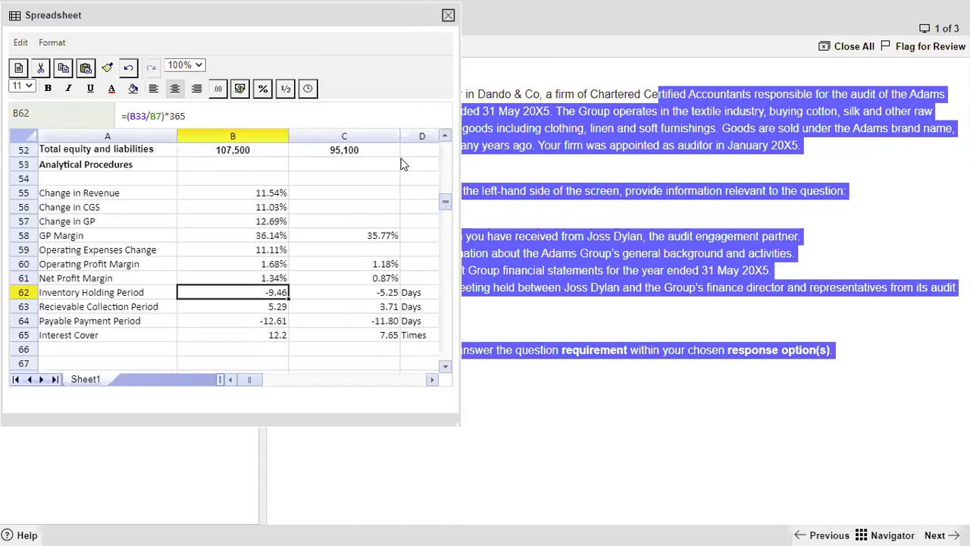
pyautogui.click(564, 173)
pyautogui.click(448, 17)
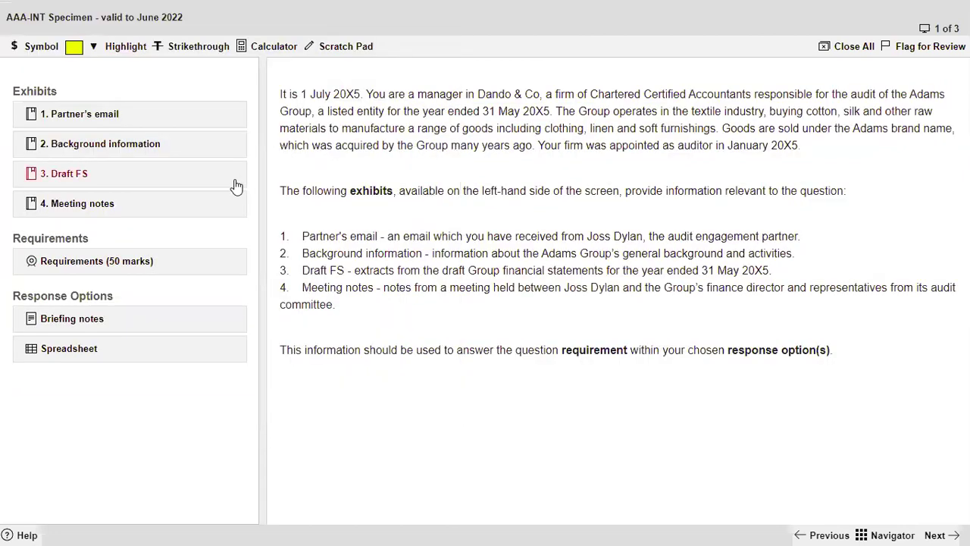
# Open the background information exhibit in an enlarged window and bring up the partner's email to read its requirements.
pyautogui.click(130, 145)
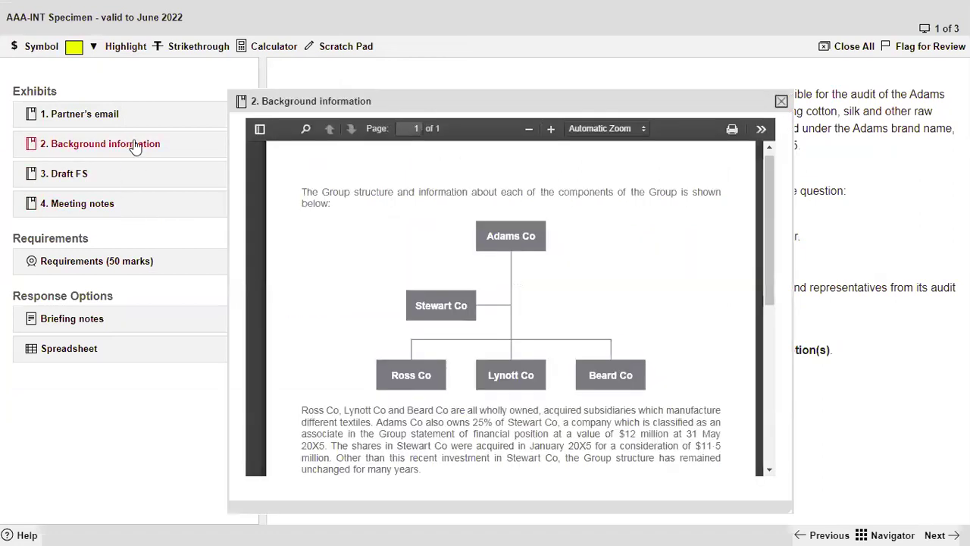
pyautogui.moveTo(534, 102); pyautogui.dragTo(486, 18)
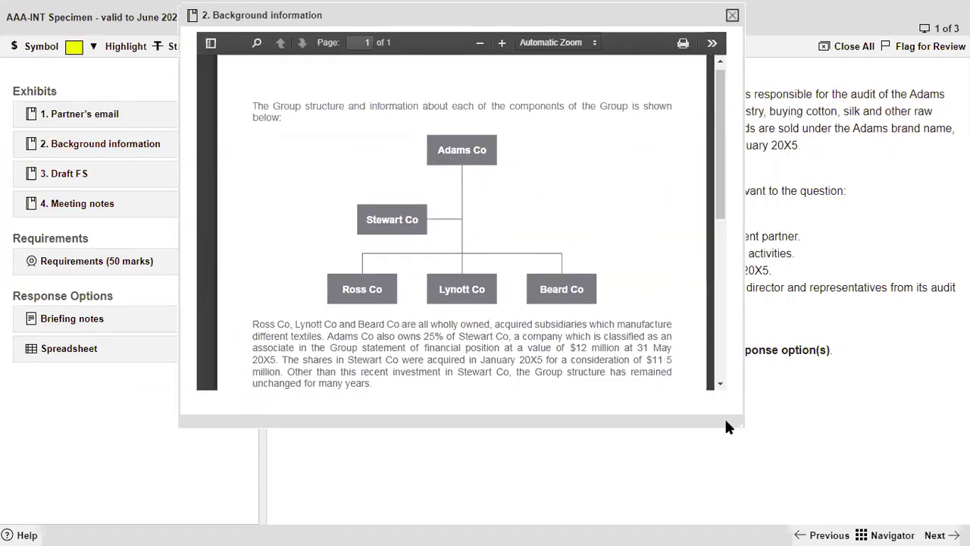
pyautogui.moveTo(735, 424); pyautogui.dragTo(908, 530)
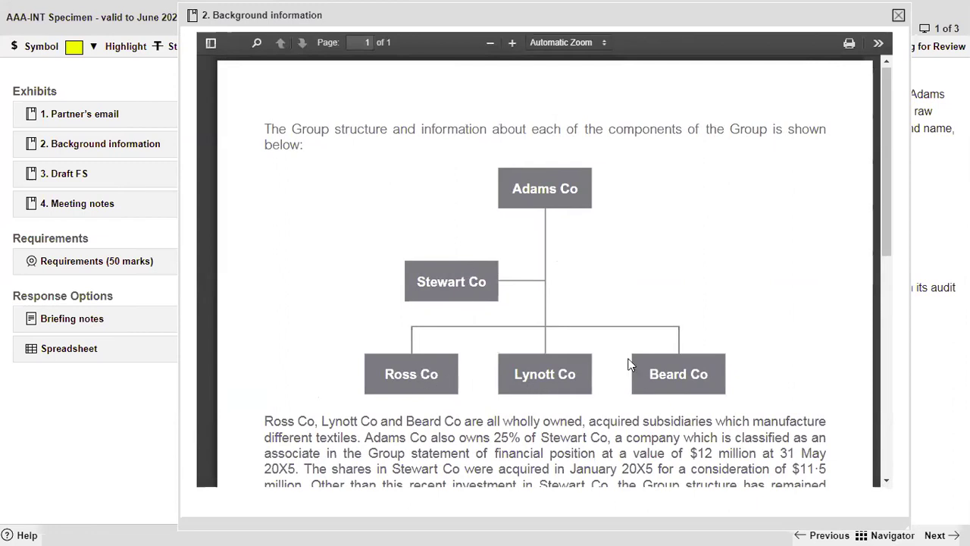
pyautogui.click(92, 121)
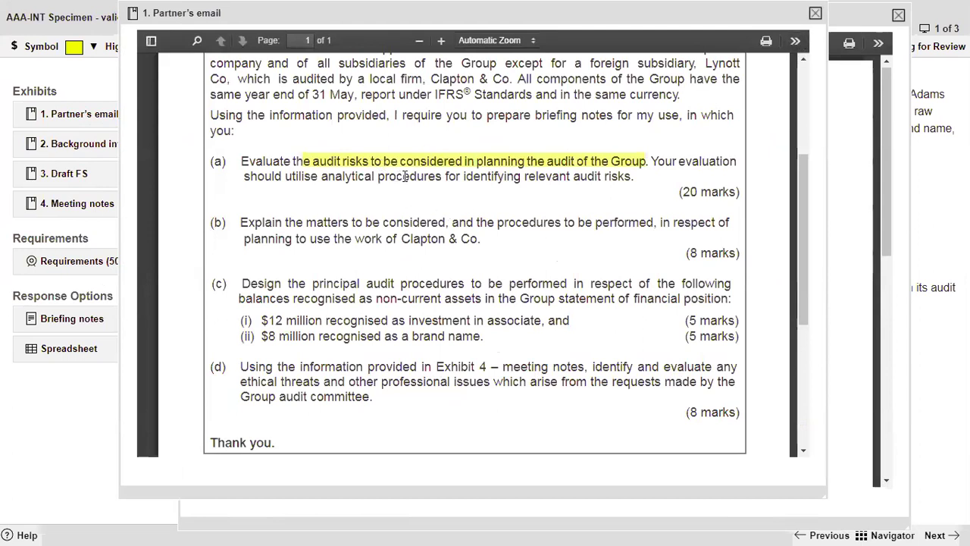
# Close the partner's email and highlight "all wholly owned, acquired subsidiaries" in yellow in the background information exhibit.
pyautogui.click(813, 15)
pyautogui.scroll(-3, 459, 263)
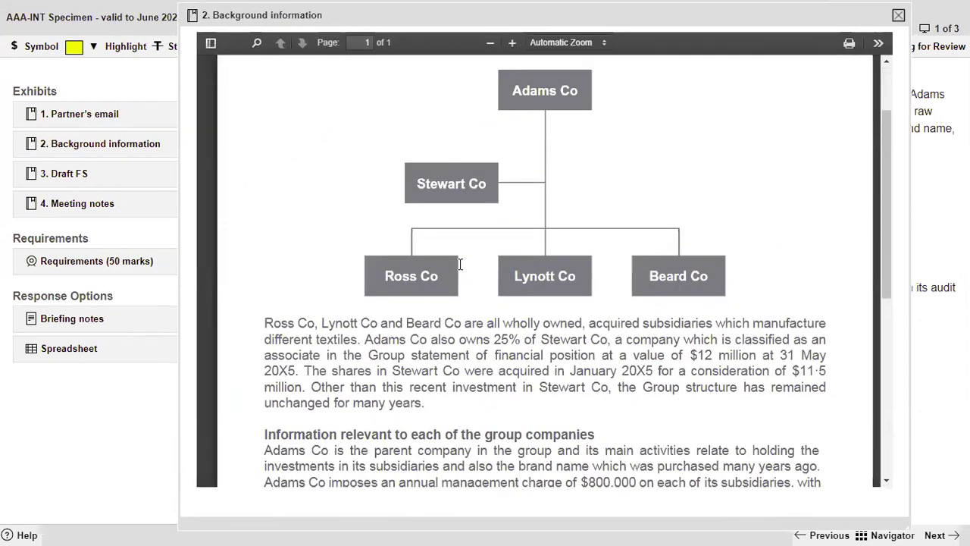
pyautogui.scroll(-3, 459, 263)
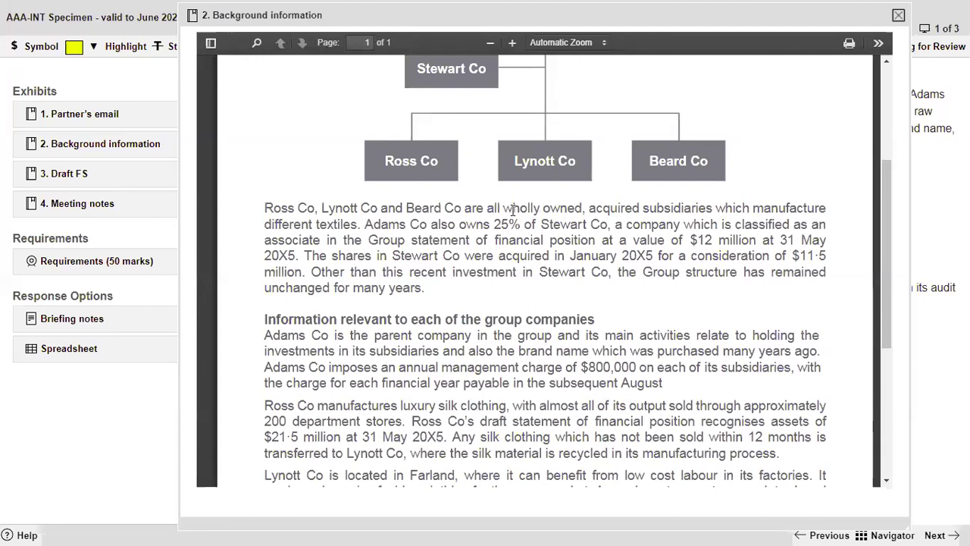
pyautogui.moveTo(487, 209); pyautogui.dragTo(716, 209)
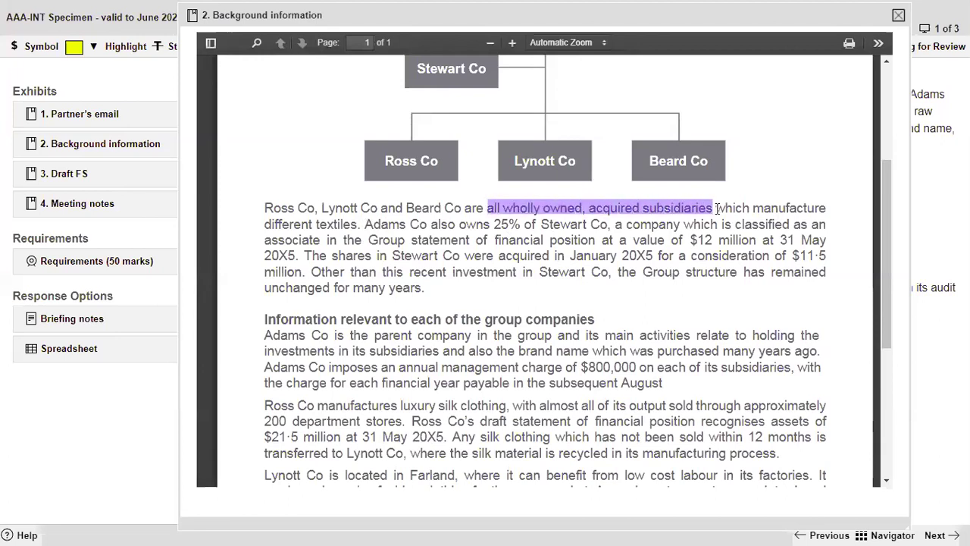
pyautogui.click(125, 47)
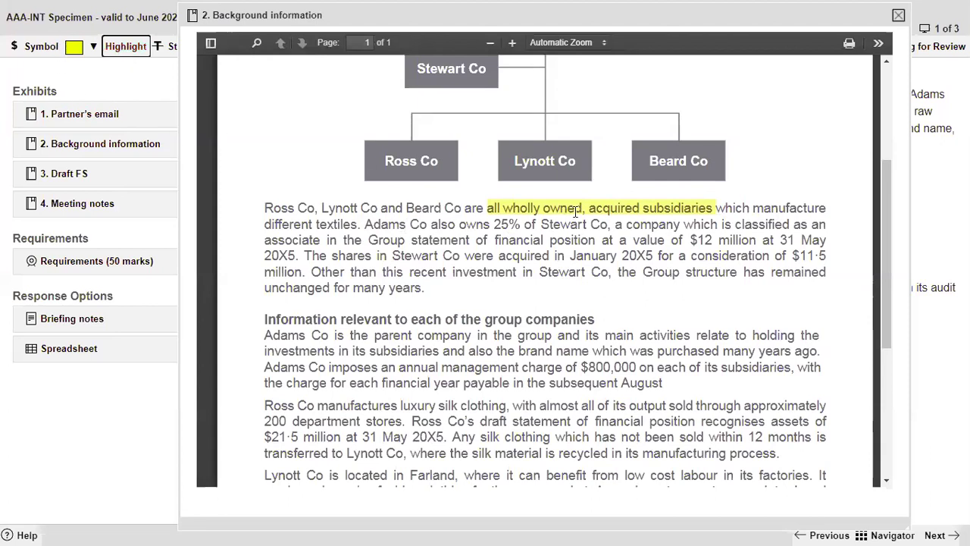
pyautogui.scroll(2, 572, 208)
pyautogui.scroll(-1, 556, 212)
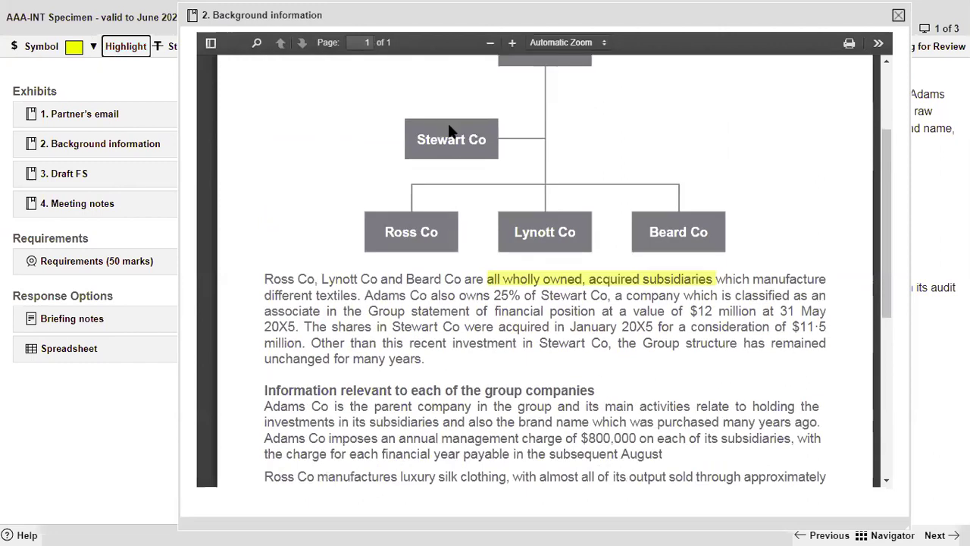
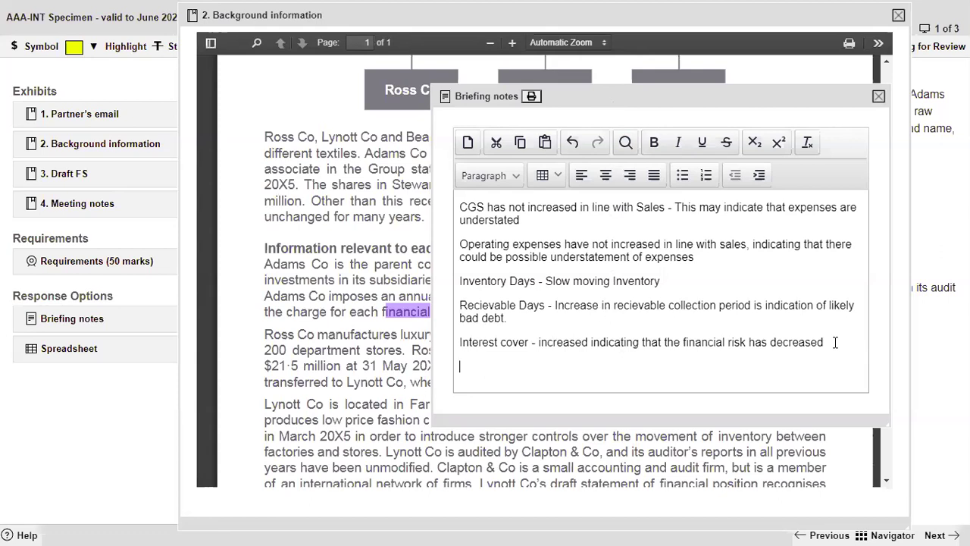
# Below the interest cover note in the briefing notes, add "1) There is a risk that Related Party disclosures as required by IAS 24 are not provided.".
pyautogui.write('1)')
pyautogui.click(349, 317)
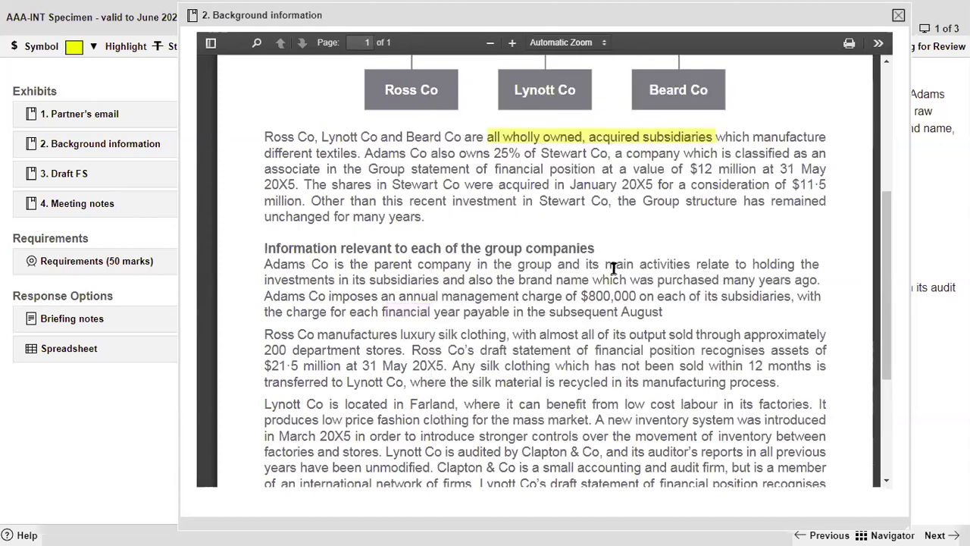
pyautogui.click(108, 345)
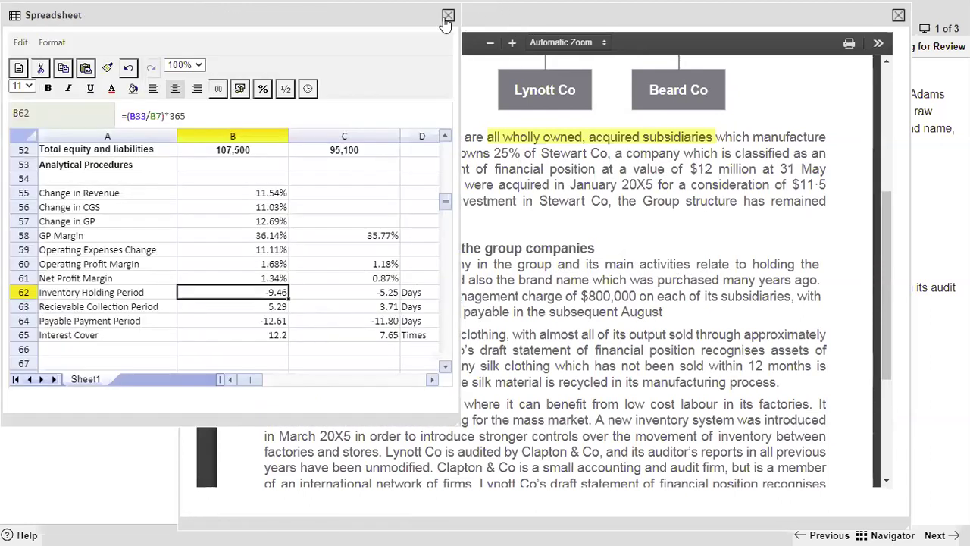
pyautogui.click(448, 15)
pyautogui.click(152, 318)
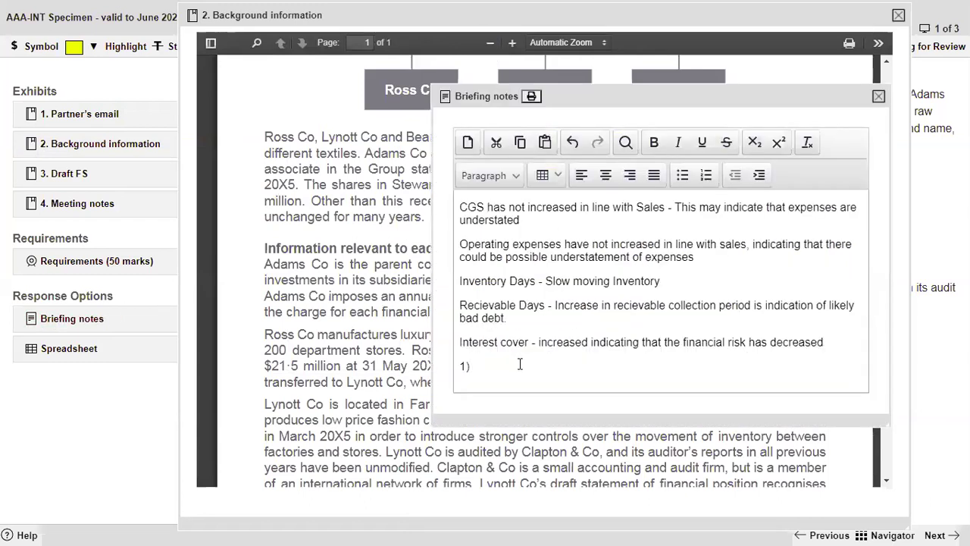
pyautogui.write('There is ar')
pyautogui.write('e')
pyautogui.press('BackSpace')
pyautogui.press('BackSpace')
pyautogui.write('risk that Related Pa')
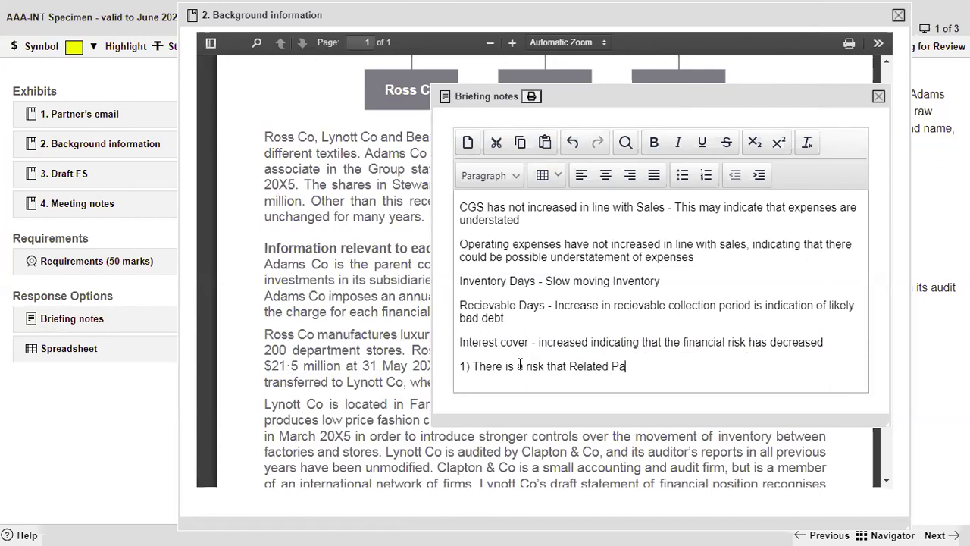
pyautogui.write('rty disclosure')
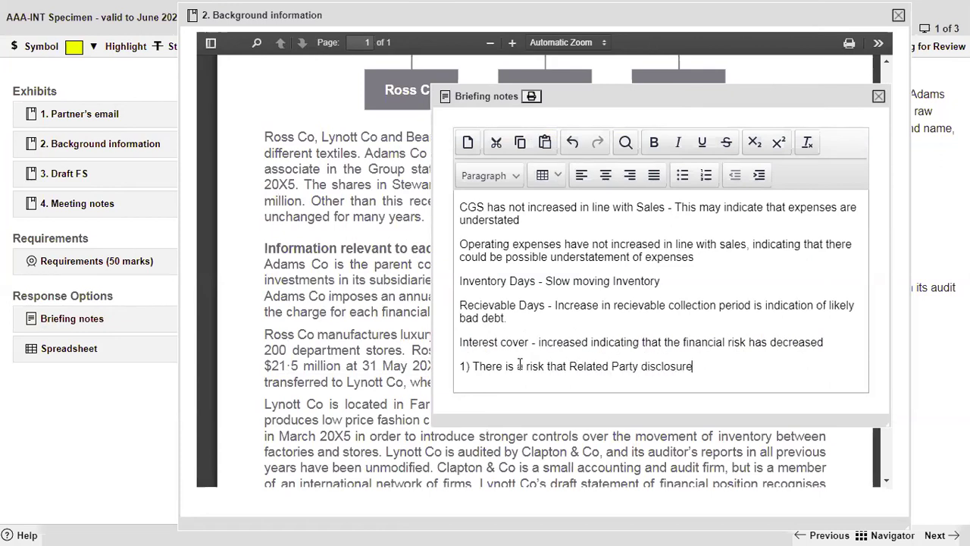
pyautogui.write('s as required by IA')
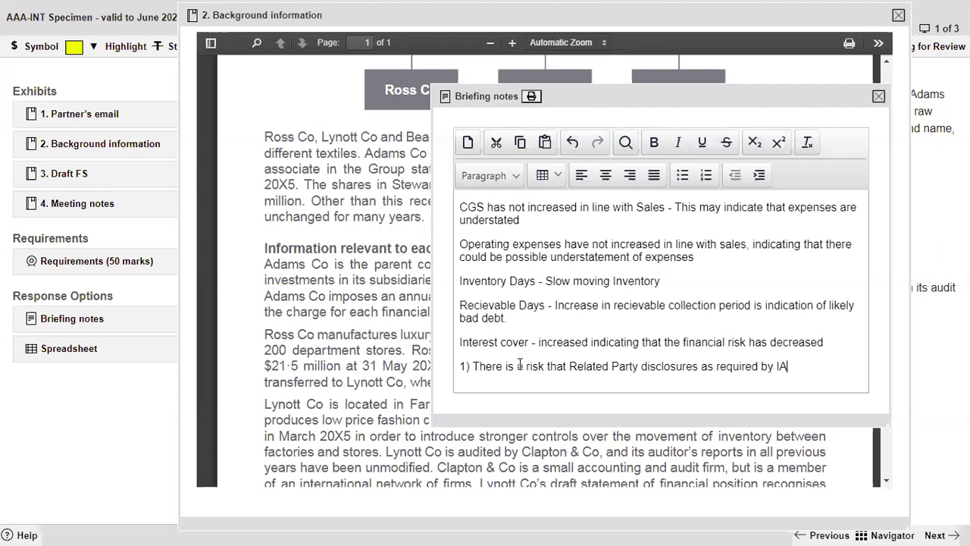
pyautogui.write('S 24 are not provided.')
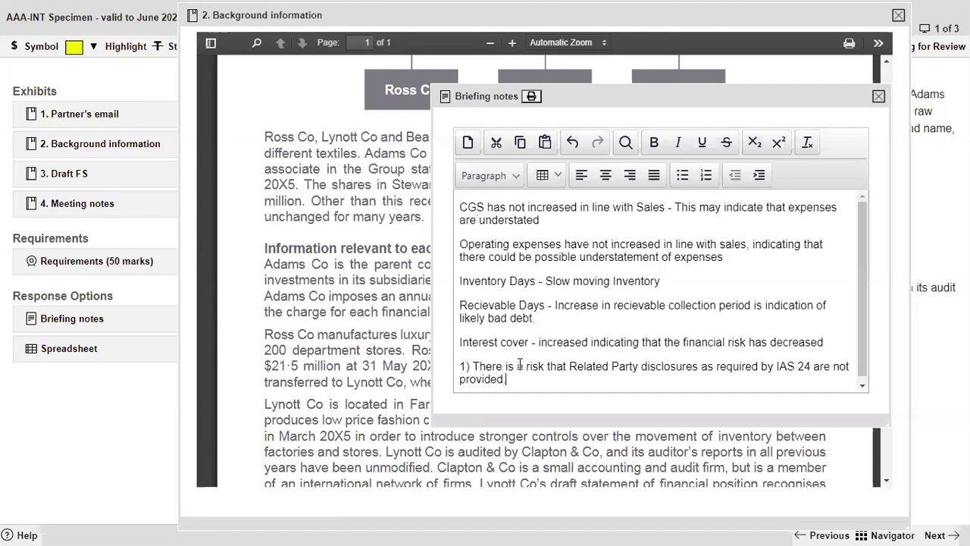
# Add a second audit risk to the briefing notes: "2) Risk that Goodwill in subsidiaries is not tested for impairment.".
pyautogui.press('Return')
pyautogui.write('2) ')
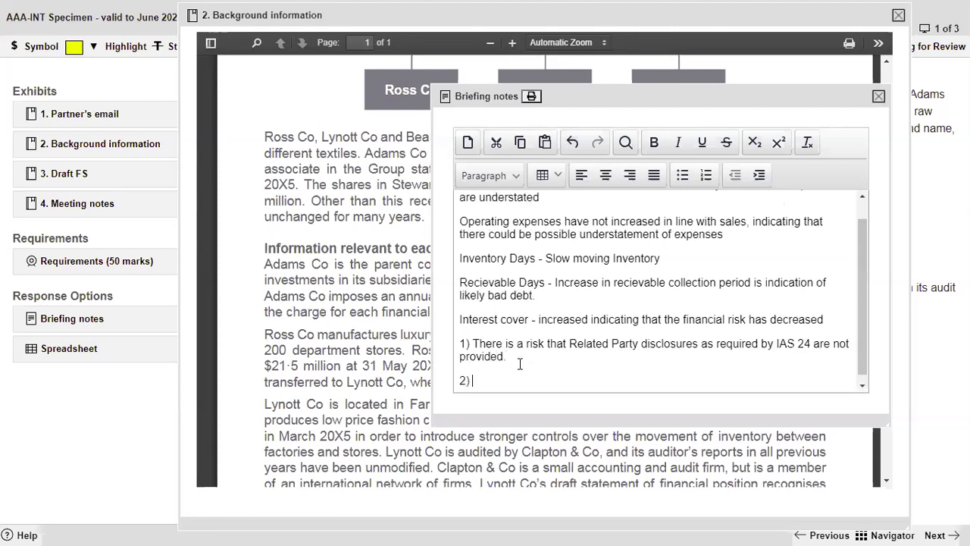
pyautogui.write('Goodwill')
pyautogui.write('Risk th')
pyautogui.write('at ')
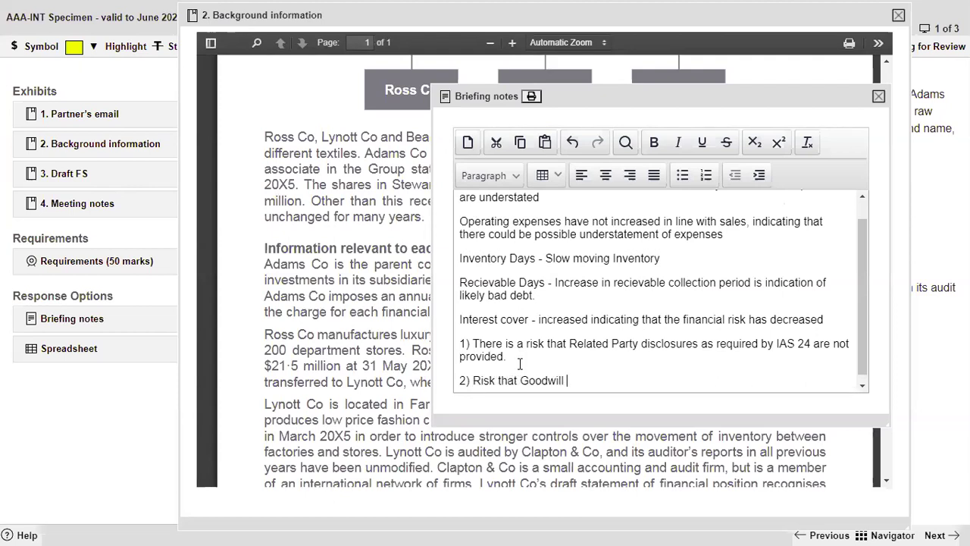
pyautogui.write(' in subsudia')
pyautogui.press('BackSpace')
pyautogui.press('BackSpace')
pyautogui.press('BackSpace')
pyautogui.press('BackSpace')
pyautogui.press('BackSpace')
pyautogui.write('sidiaries i')
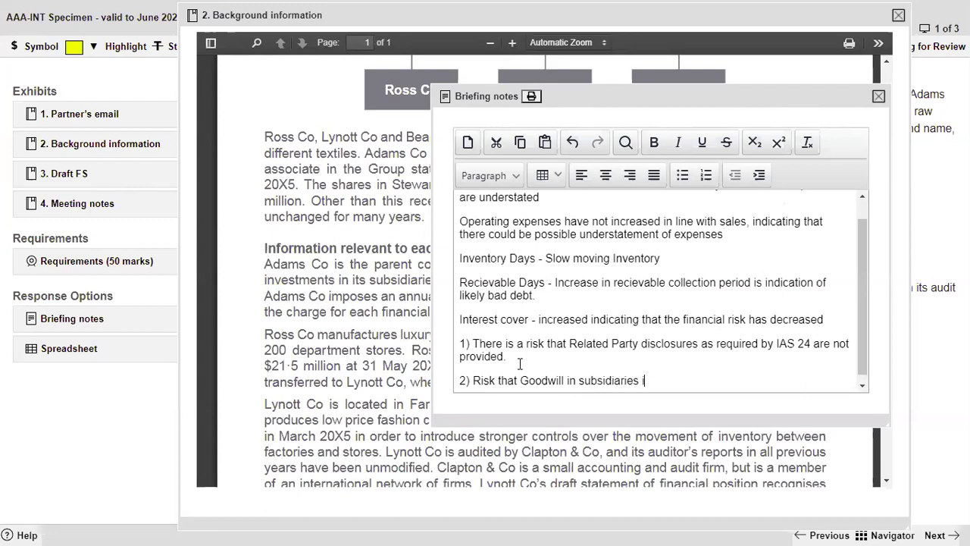
pyautogui.write('s not tested for i')
pyautogui.write('mapir')
pyautogui.press('BackSpace')
pyautogui.press('BackSpace')
pyautogui.press('BackSpace')
pyautogui.press('BackSpace')
pyautogui.write('paimr')
pyautogui.press('BackSpace')
pyautogui.press('BackSpace')
pyautogui.write('r')
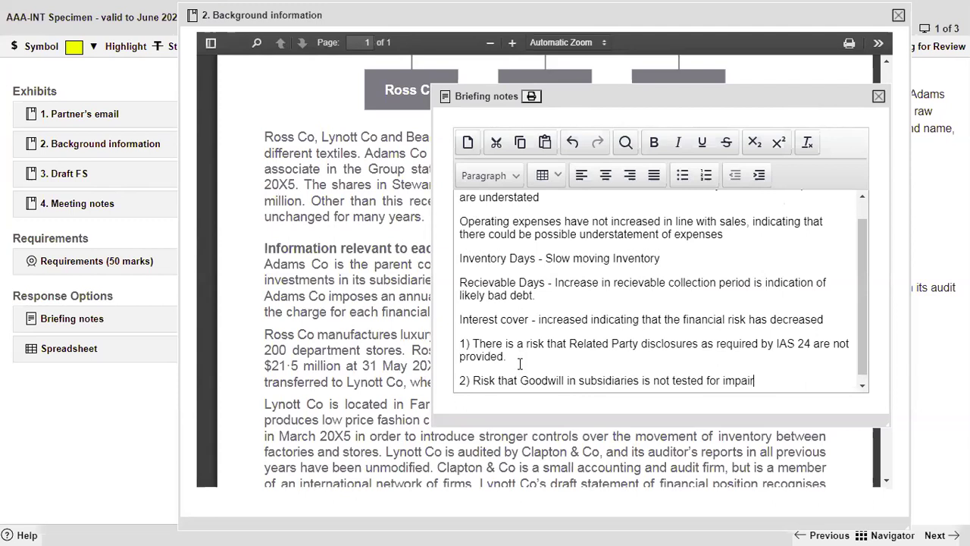
pyautogui.write('ment.')
# Add a third audit risk to the briefing notes: "3) Risk that Management charge is not eliminated from the financial statements".
pyautogui.press('Return')
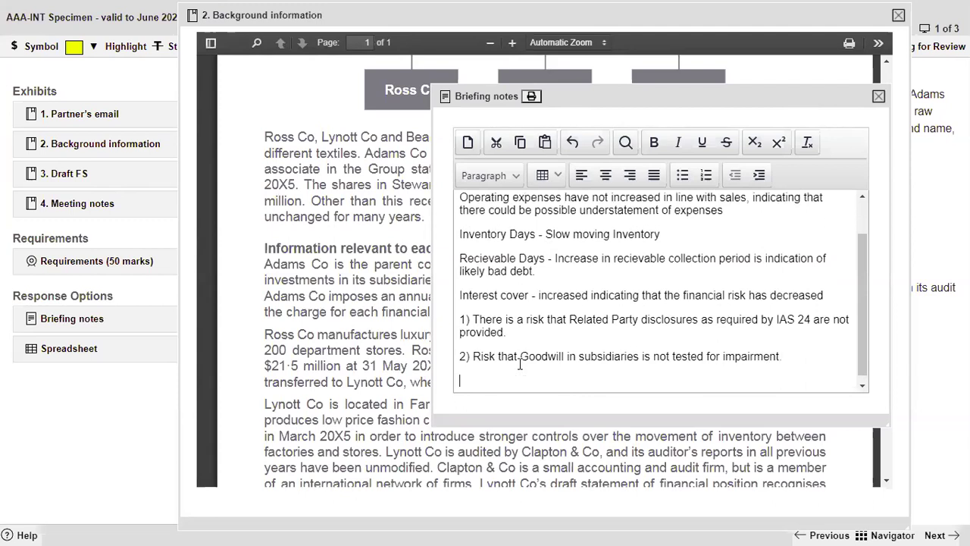
pyautogui.write('3)')
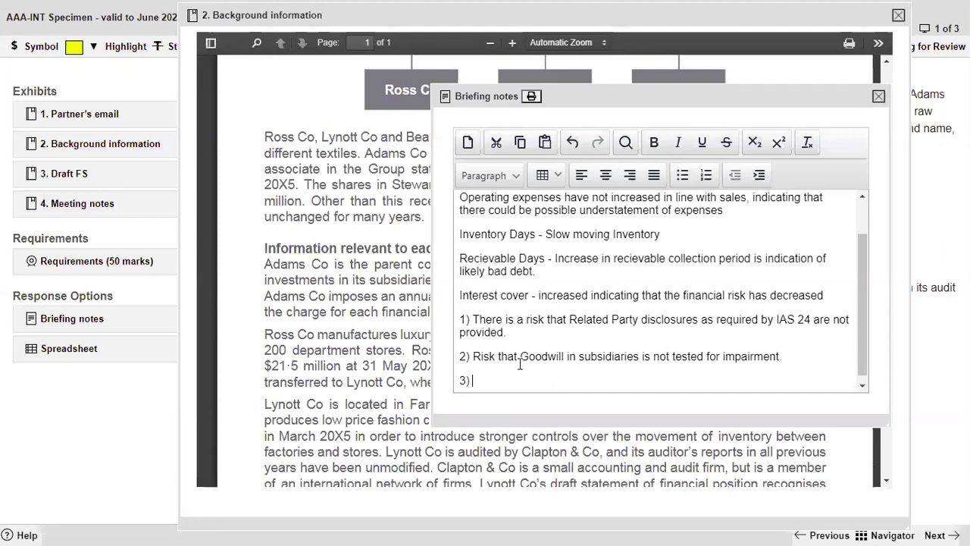
pyautogui.write('Management cha')
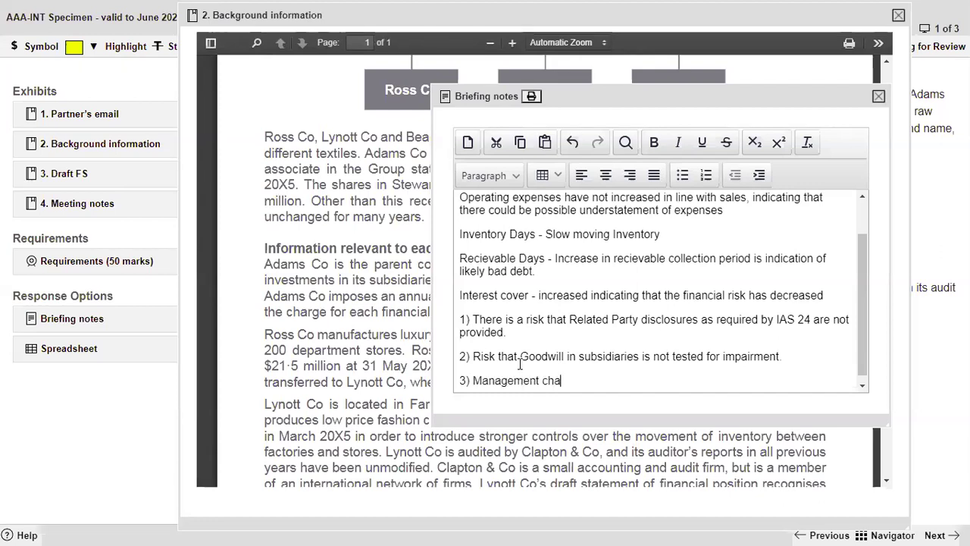
pyautogui.press('Home')
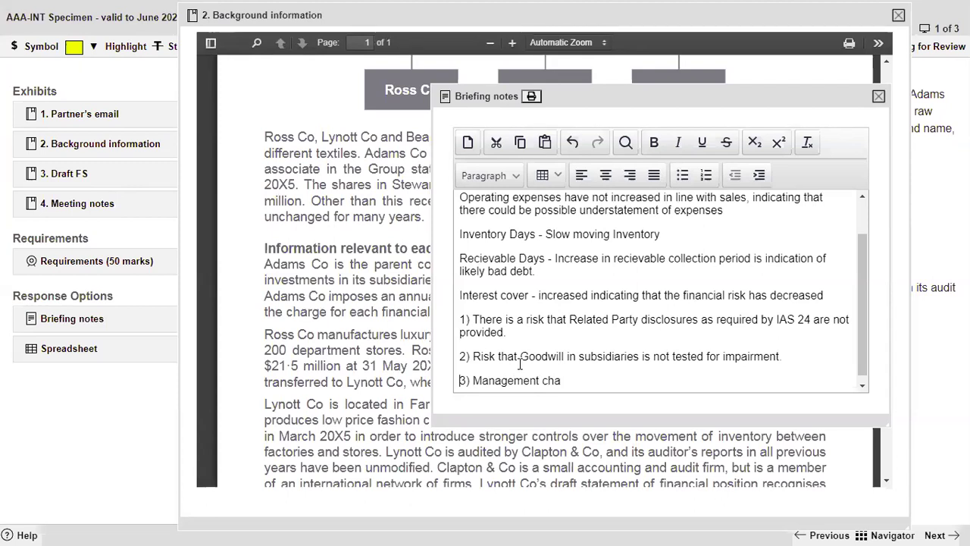
pyautogui.press('Right')
pyautogui.write('Risk that Management cha')
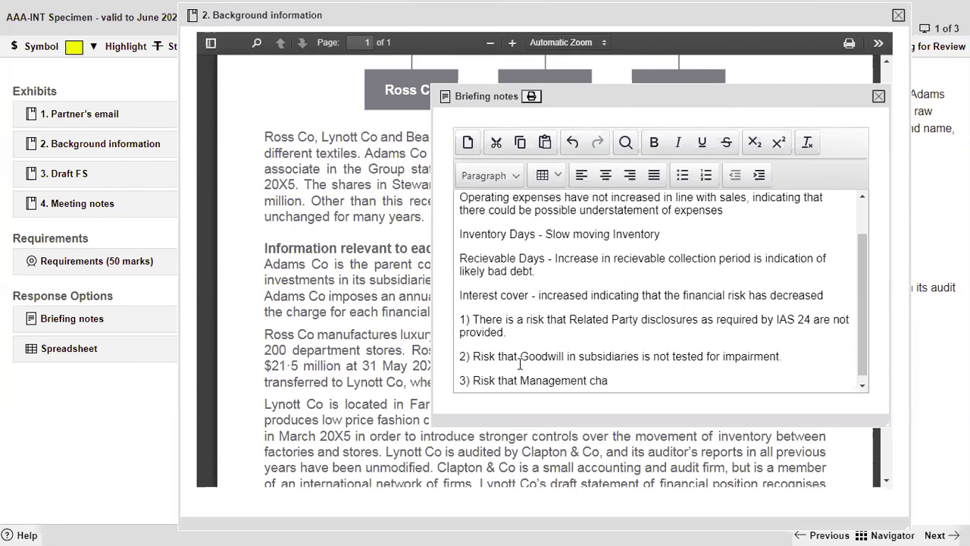
pyautogui.write('rge is not eliminated from the financial statements')
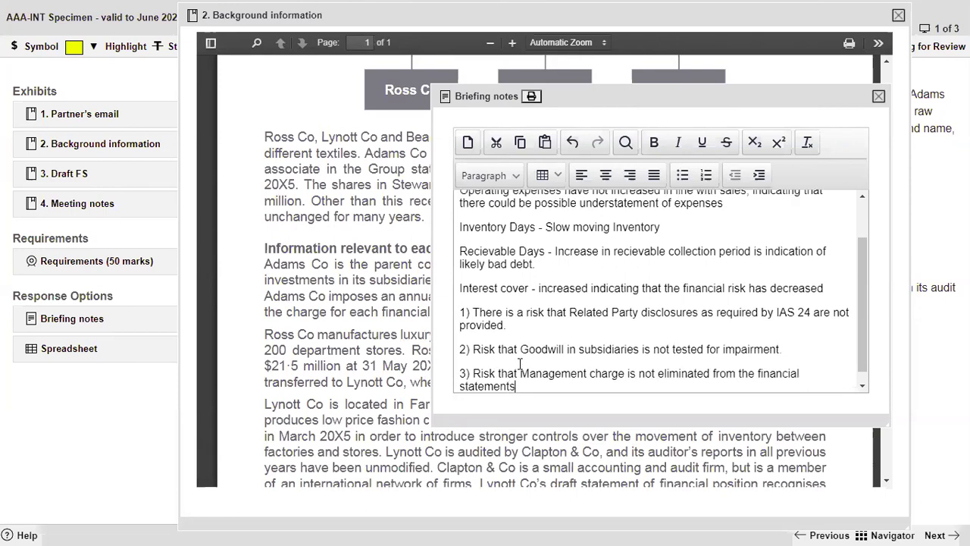
# Consult the Ross Co paragraph and add "4) having 200 departmental stores may expose entity to misstatement due to weak controls" to the briefing notes.
pyautogui.press('Return')
pyautogui.write('4)')
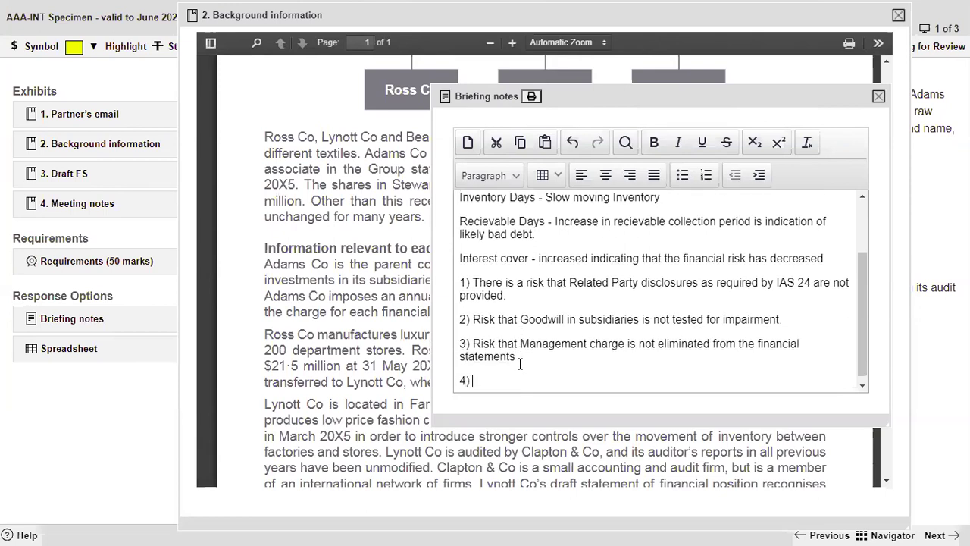
pyautogui.click(386, 373)
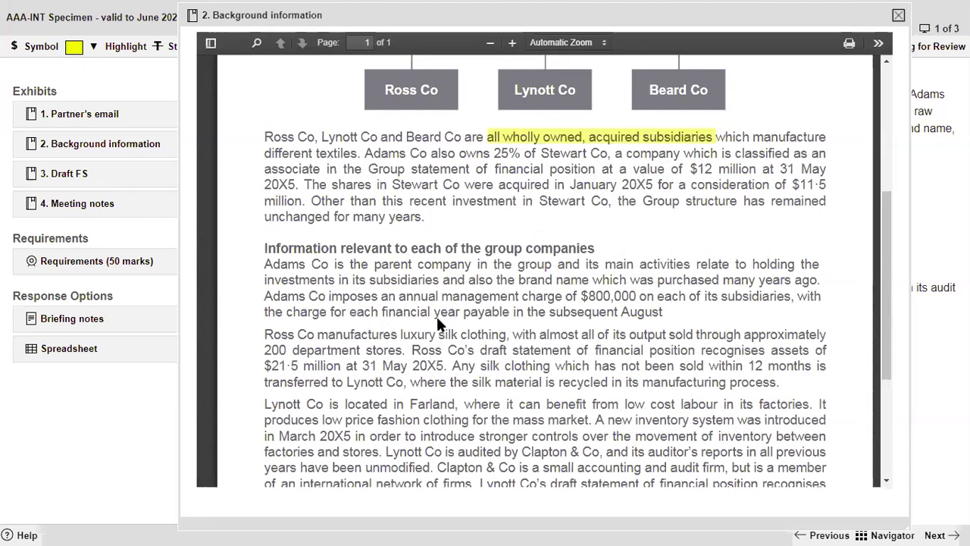
pyautogui.scroll(-2, 437, 322)
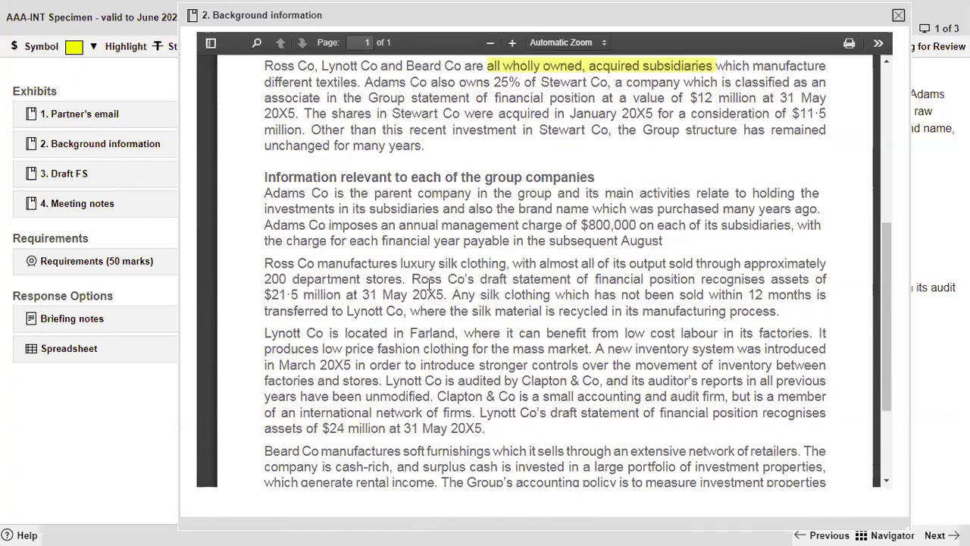
pyautogui.click(75, 319)
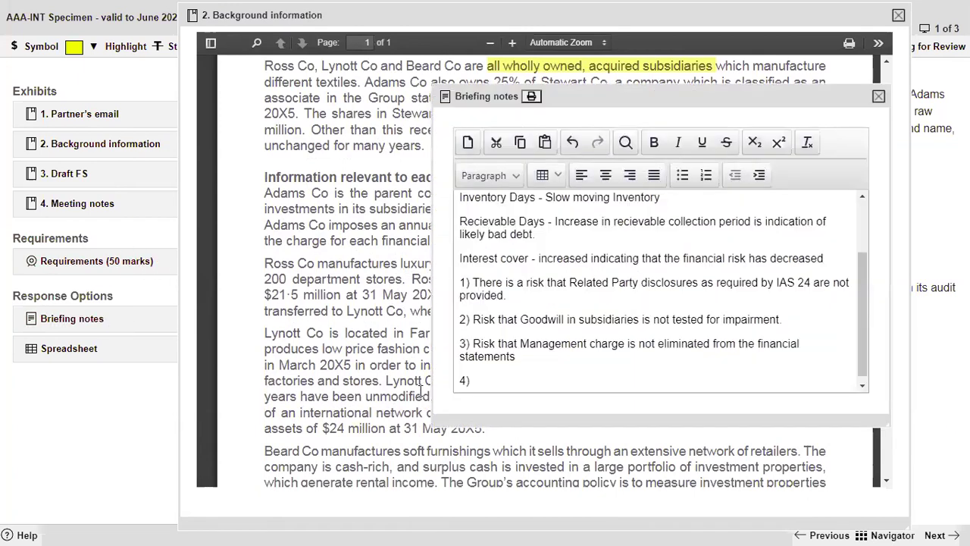
pyautogui.click(487, 388)
pyautogui.write('having 200 department')
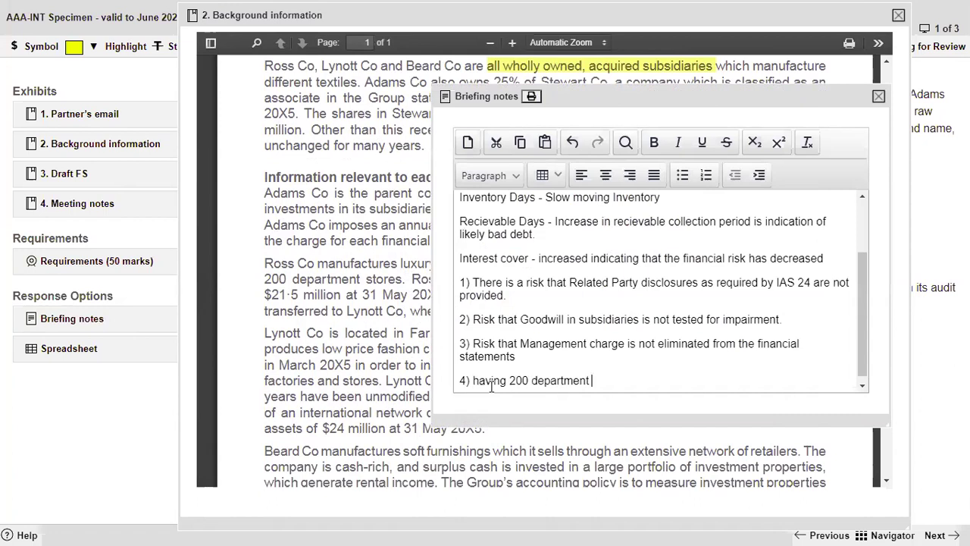
pyautogui.write('al stores may expos')
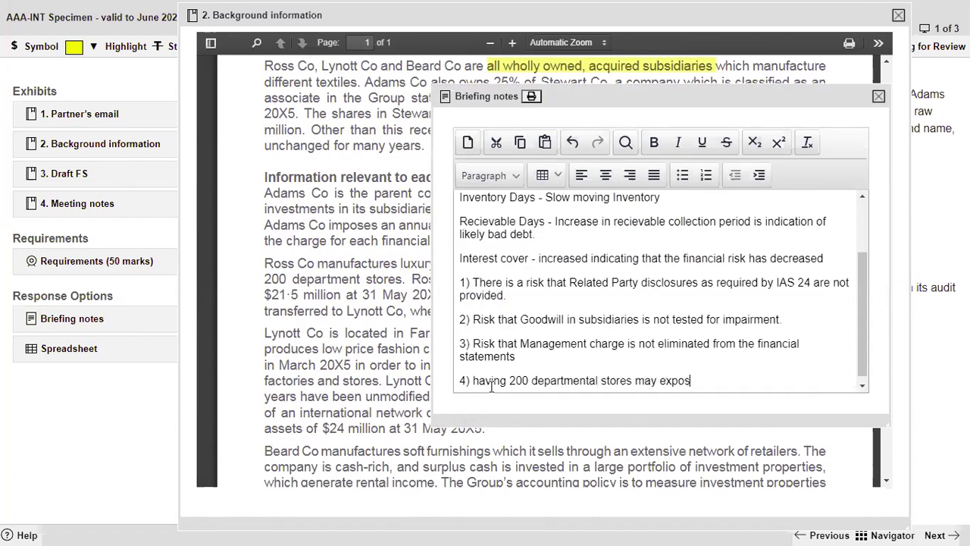
pyautogui.write('e entityu to misstatement due to w')
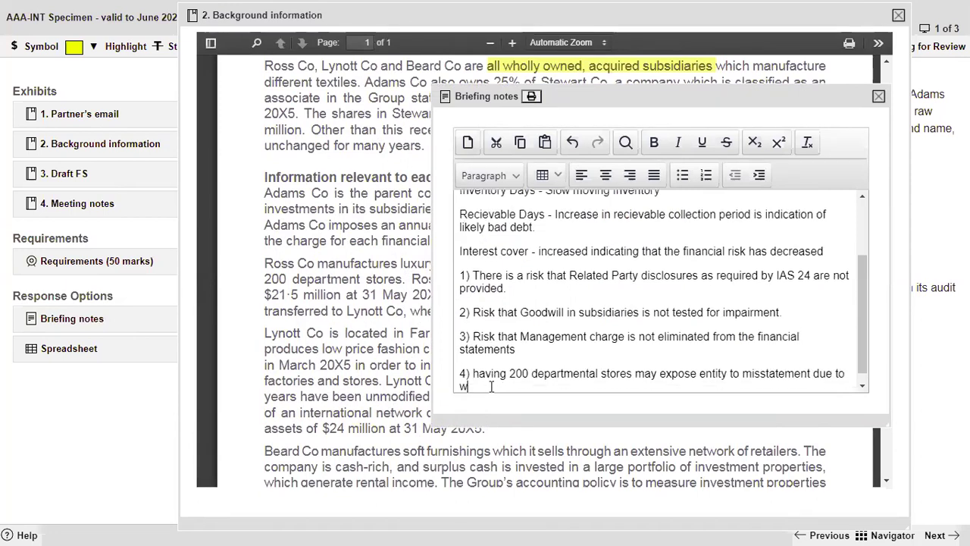
pyautogui.write('eak controls')
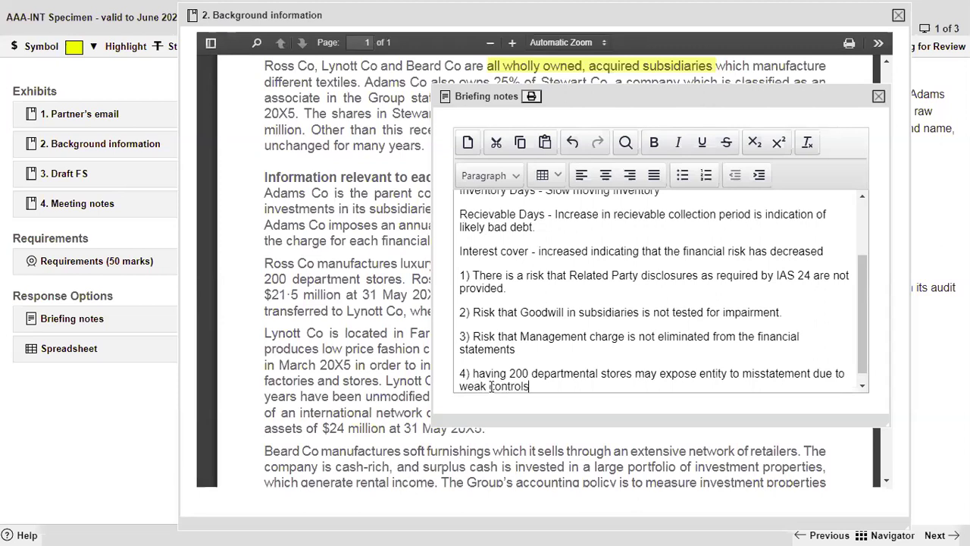
# Consult the Ross Co paragraph and add "5) Transfer of Silk is an intragroup transaction and risk that such transactions are not eliminated" to the briefing notes.
pyautogui.press('Return')
pyautogui.write('5)')
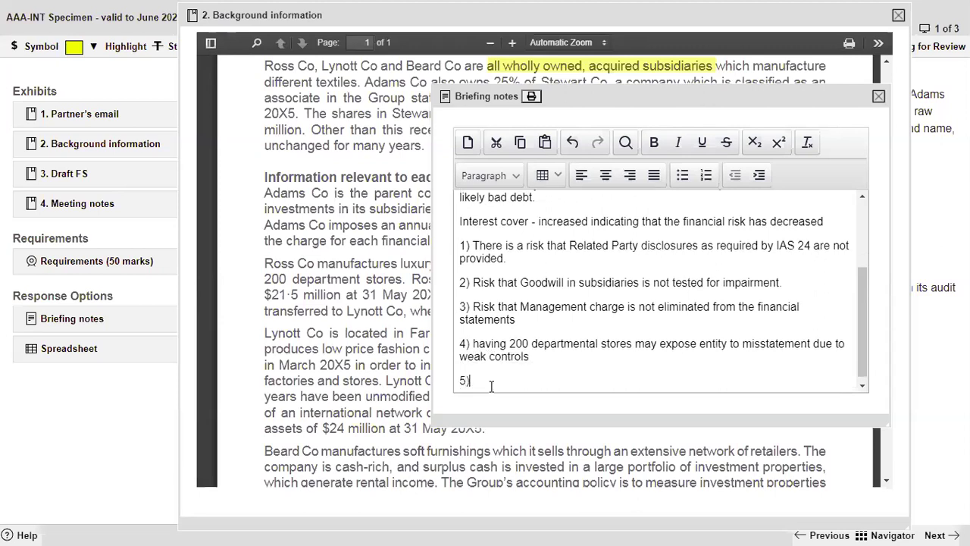
pyautogui.click(348, 325)
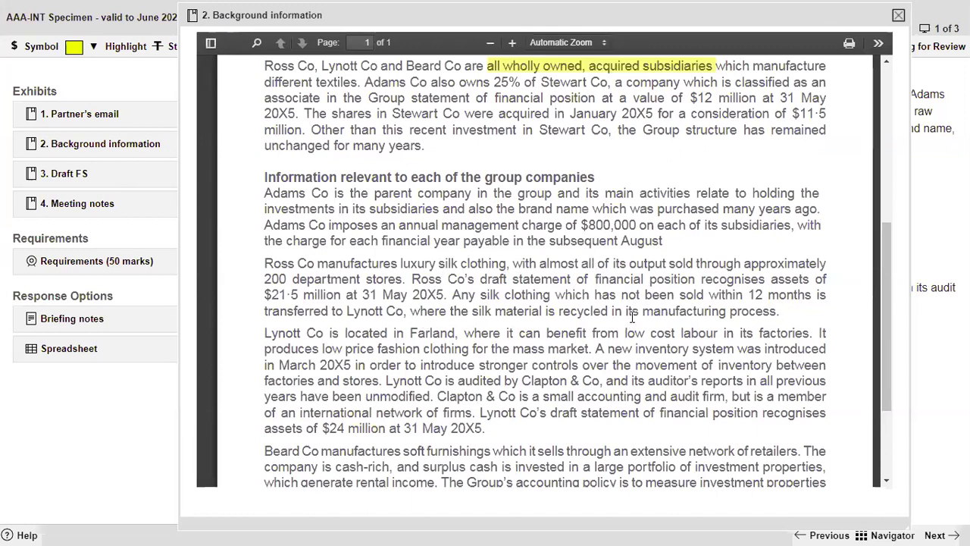
pyautogui.click(85, 321)
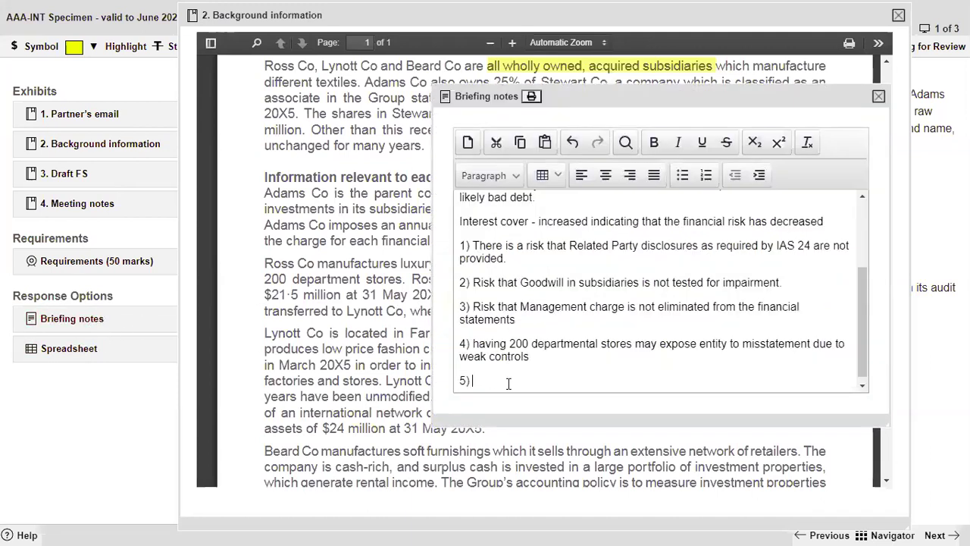
pyautogui.write('Transfer of Silk is an intragroup transaction and risk that such transactions')
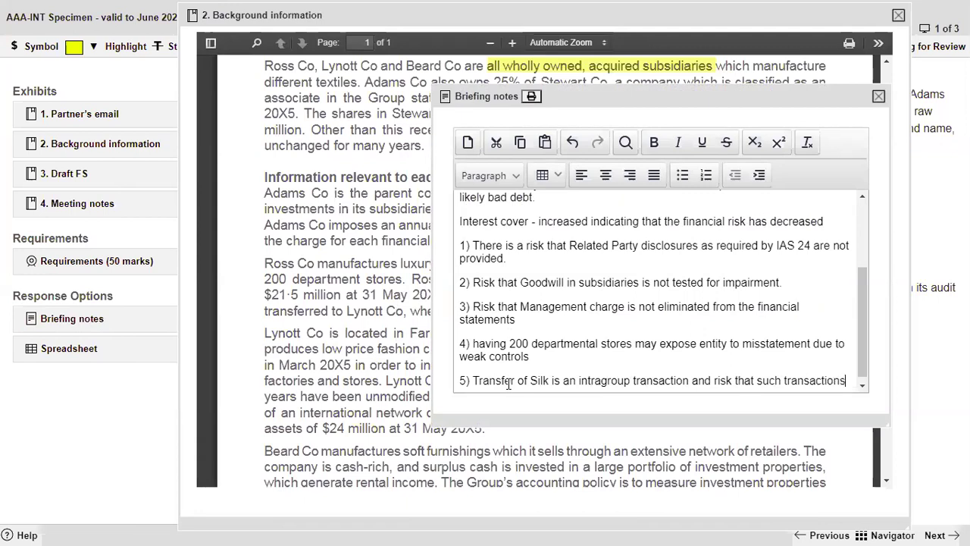
pyautogui.write(' are not eliminated')
# Add "6) SInce unsold inventory is transferred to lynot - this may indicate that such inventory is required to be written down." to the briefing notes.
pyautogui.press('Return')
pyautogui.write('6)')
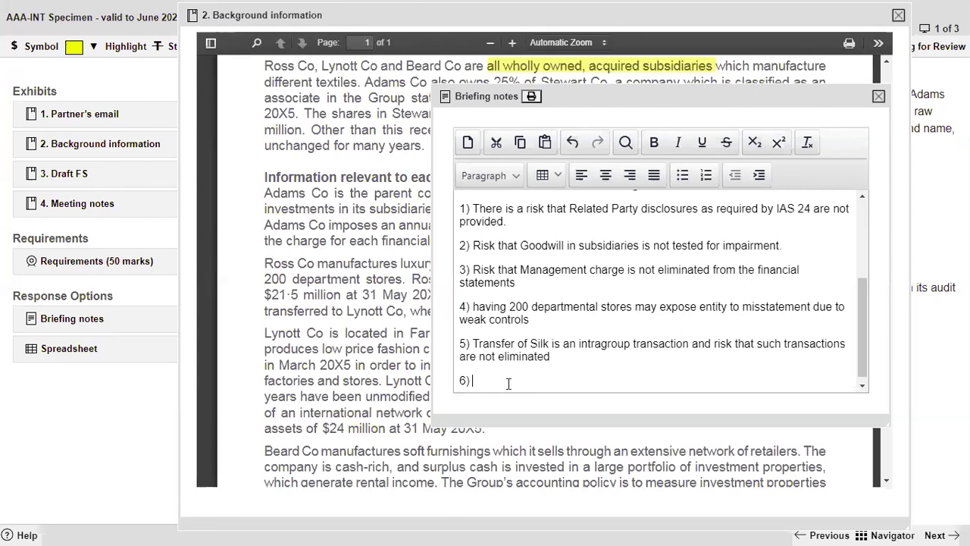
pyautogui.write('SInce consold inventor')
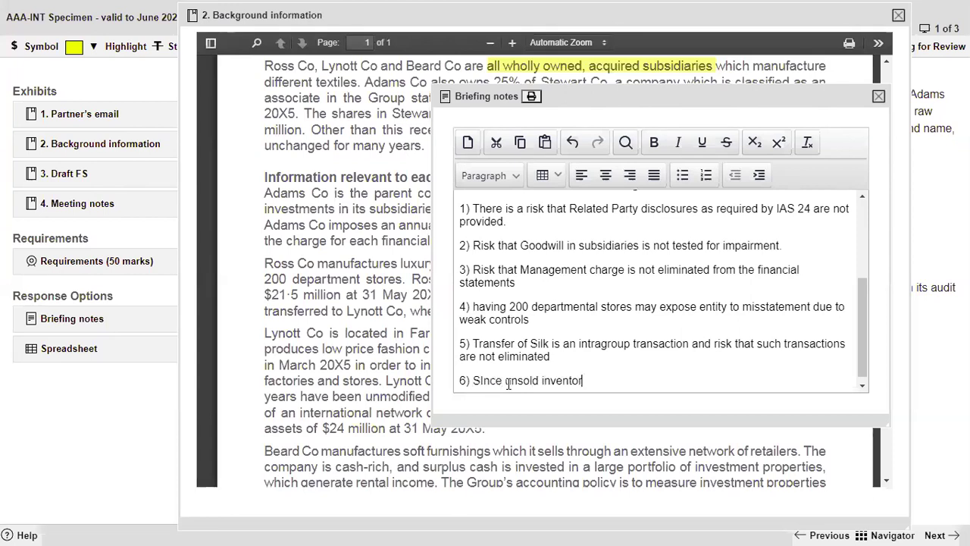
pyautogui.write('y is transferred to ly')
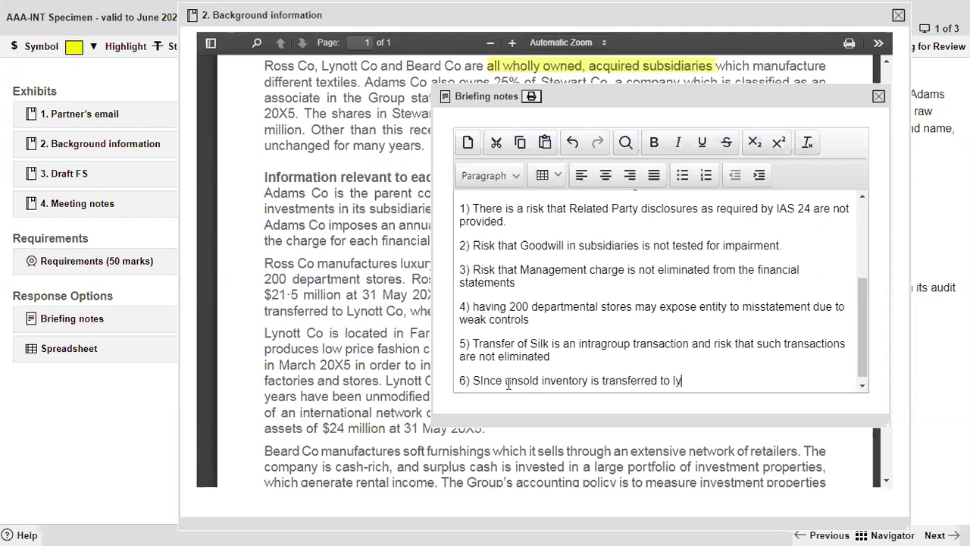
pyautogui.write('not - this may indicate')
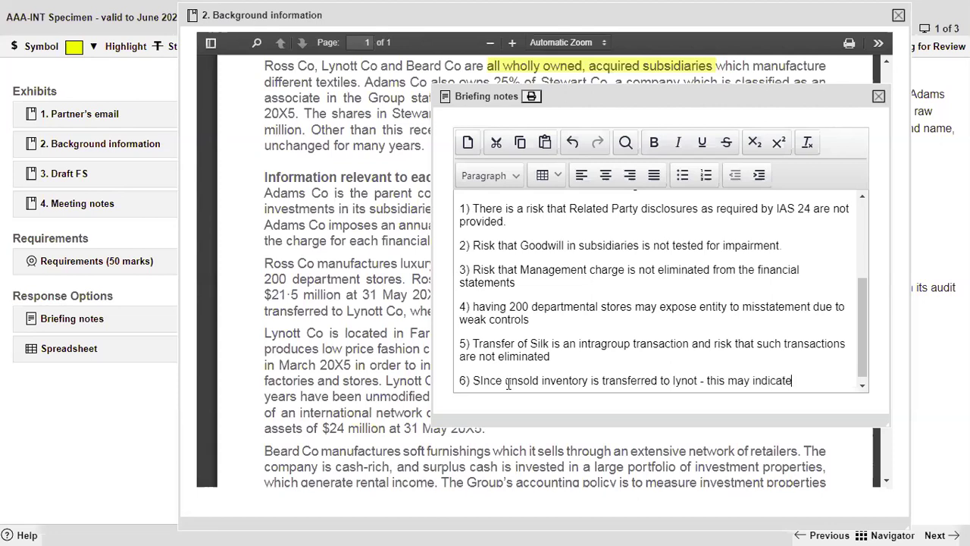
pyautogui.write(' that such inventory is requ')
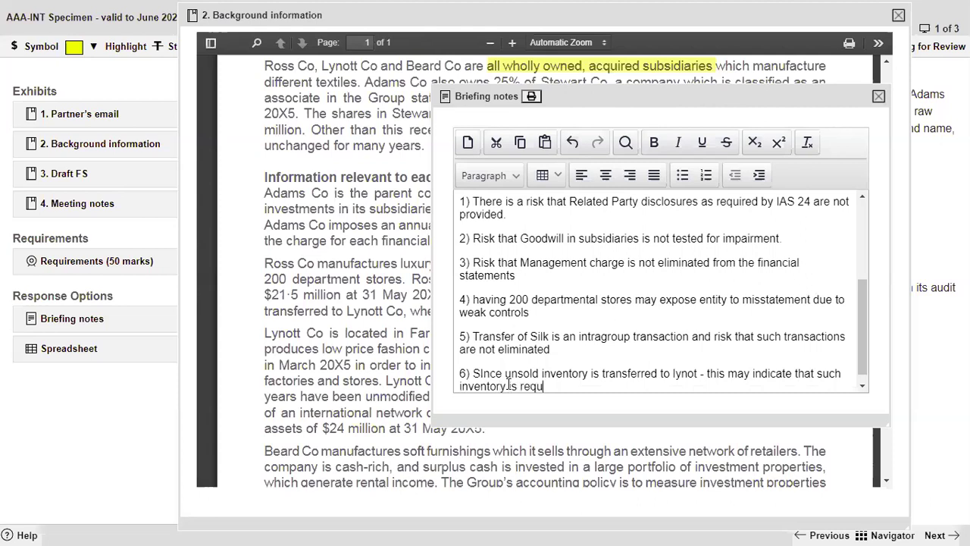
pyautogui.write('ired to be written down')
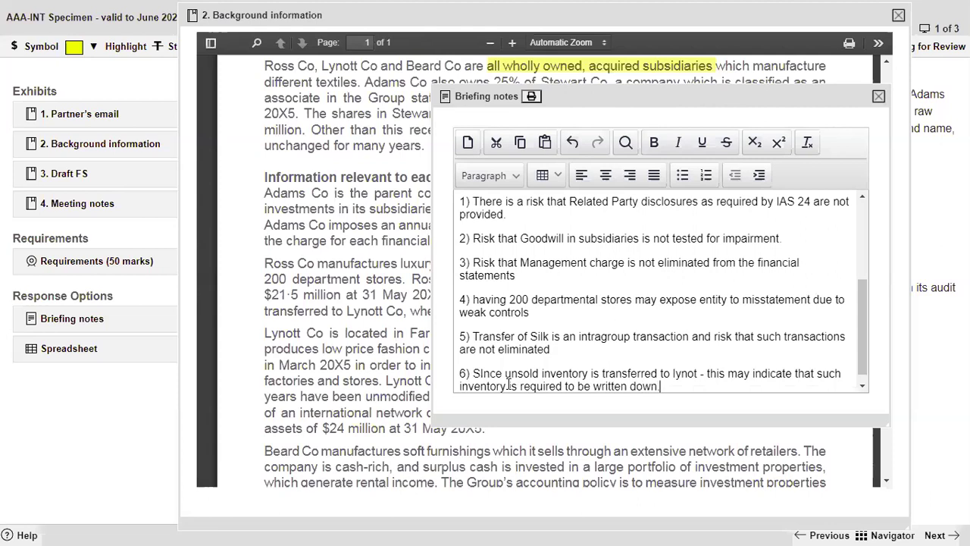
pyautogui.write('.')
# Consult the Lynott Co paragraph and note "7) Introduction of new inventory system may lead to errors in data processing and errors in data migration also.".
pyautogui.press('Return')
pyautogui.write('7)')
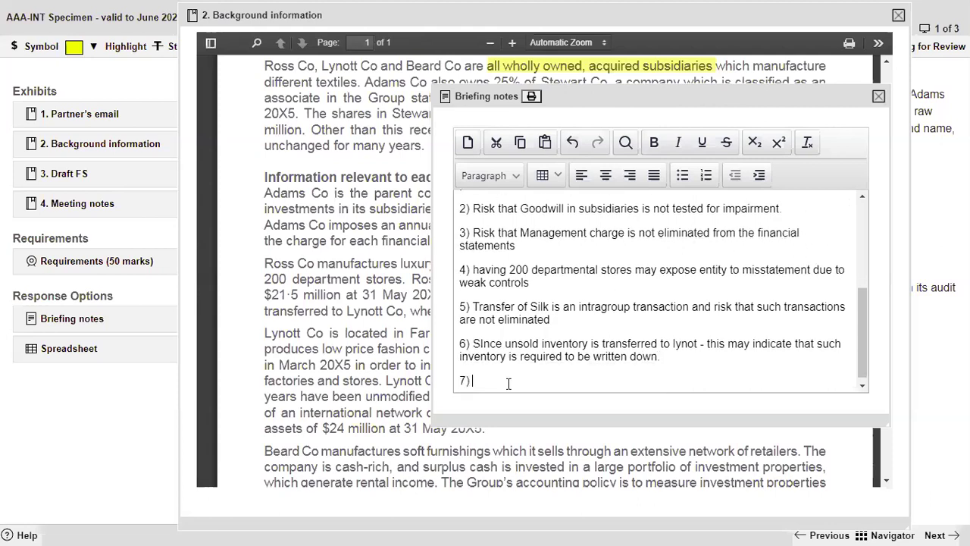
pyautogui.click(353, 287)
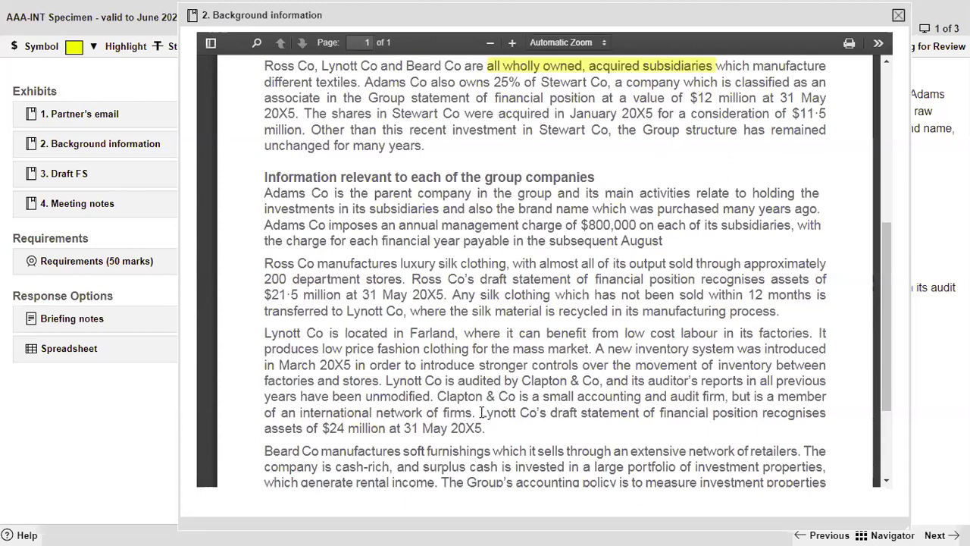
pyautogui.click(83, 320)
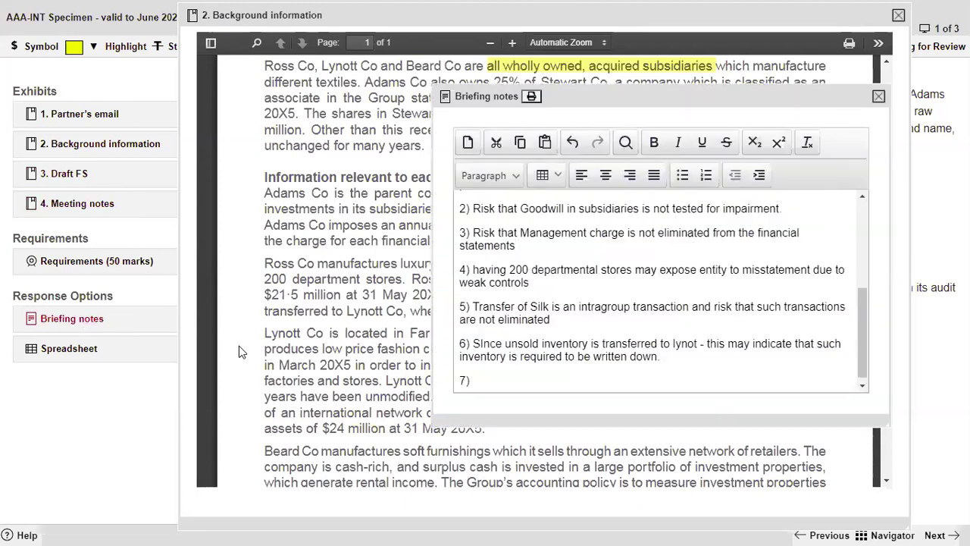
pyautogui.click(506, 378)
pyautogui.write('Int')
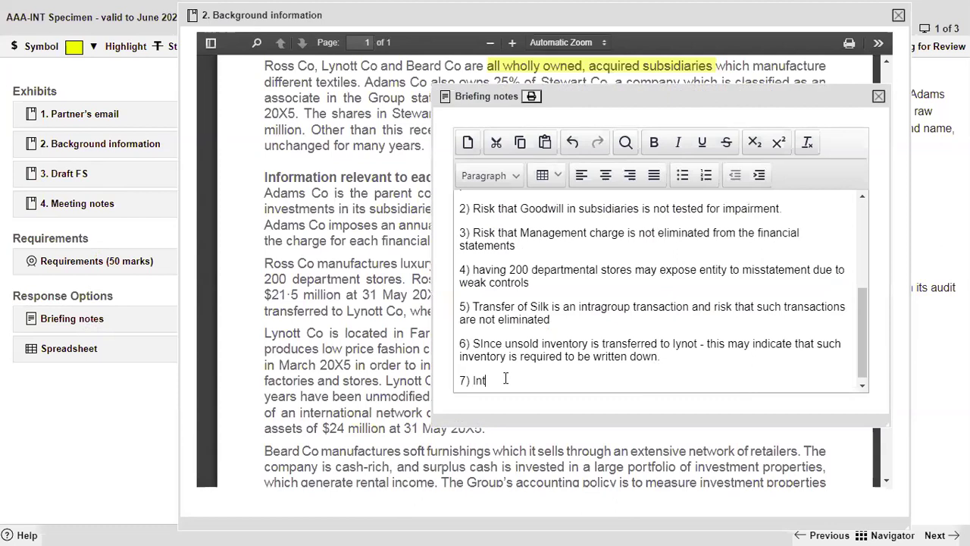
pyautogui.write('roduction of new inventory s')
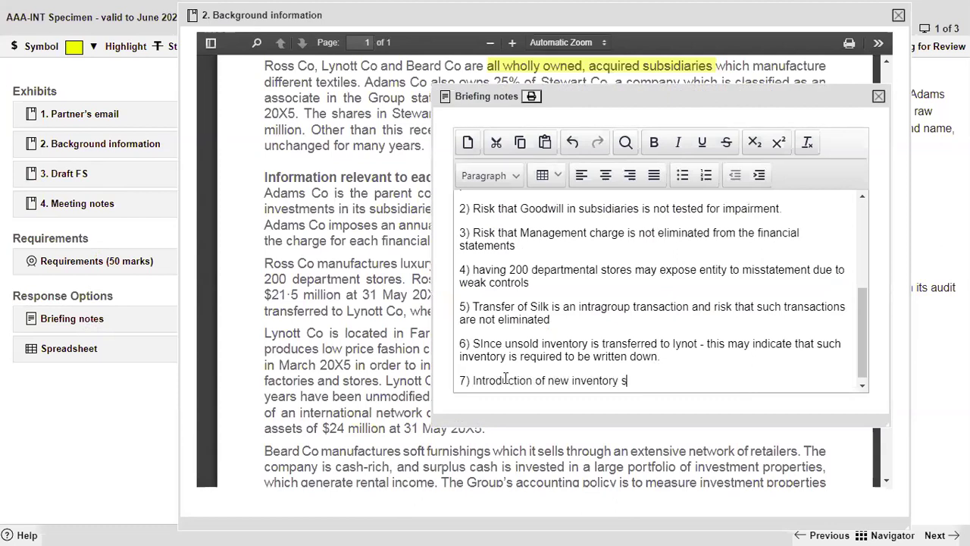
pyautogui.write('ystem may lead ')
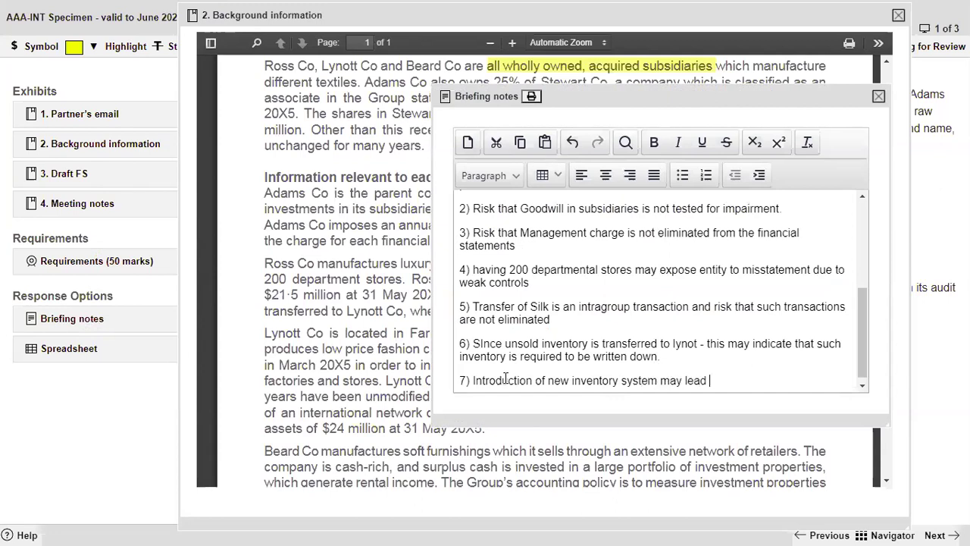
pyautogui.write('to errors is data')
pyautogui.press('BackSpace')
pyautogui.press('BackSpace')
pyautogui.press('BackSpace')
pyautogui.press('BackSpace')
pyautogui.press('BackSpace')
pyautogui.press('BackSpace')
pyautogui.write('n data processing and')
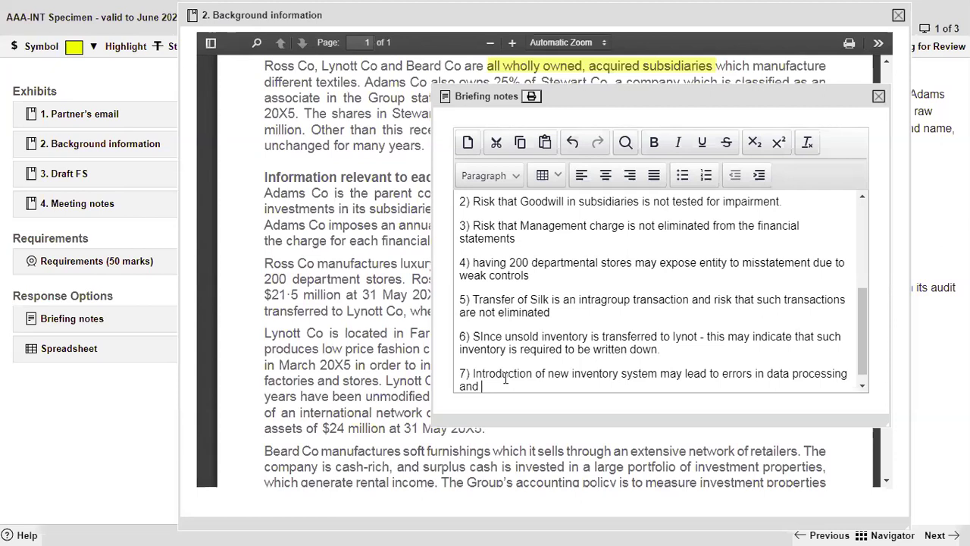
pyautogui.write('errors in data migration also.\\')
pyautogui.press('Return')
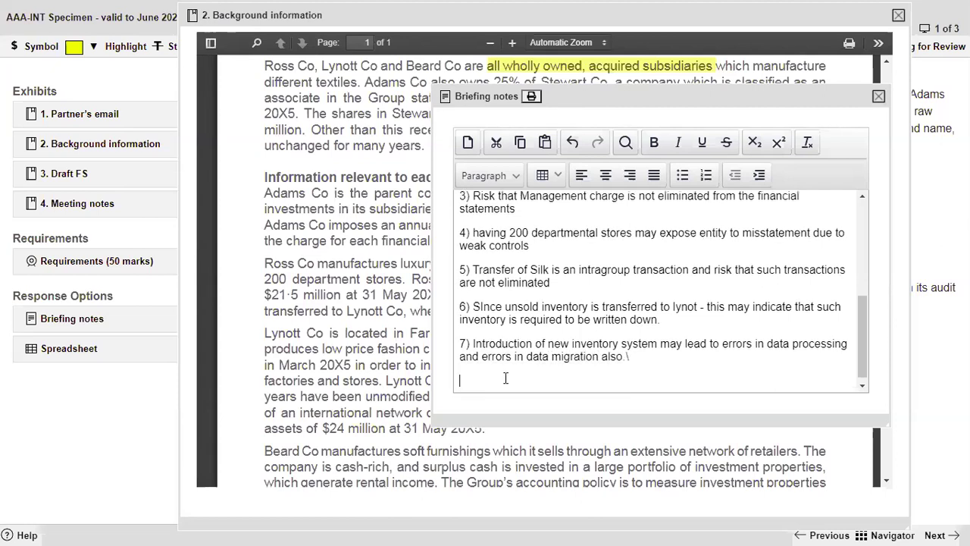
pyautogui.press('BackSpace')
pyautogui.press('BackSpace')
# Consult the Lynott Co audit details and add "8) Audit has always been performed by claption and has always resulted in unmodified opinions." to the notes.
pyautogui.press('Return')
pyautogui.write('8)')
pyautogui.click(391, 383)
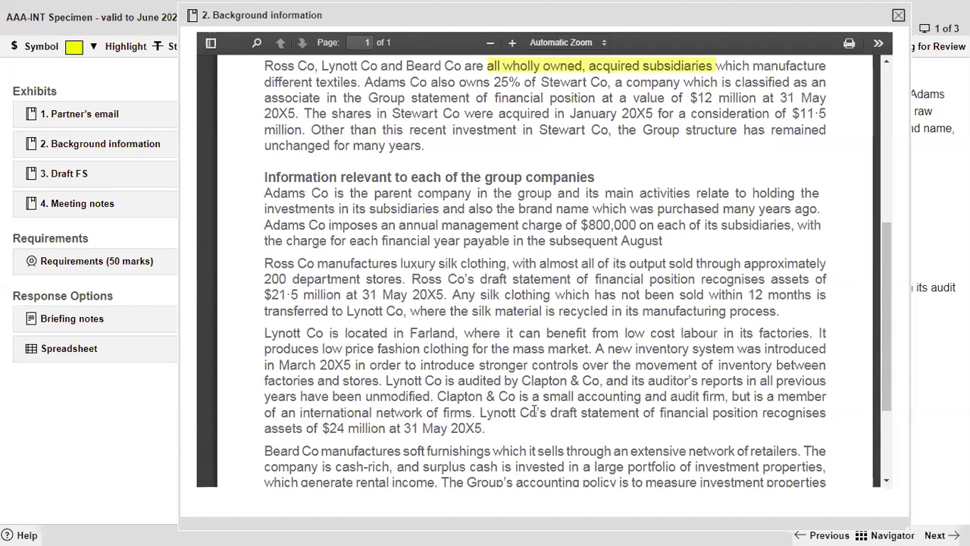
pyautogui.click(119, 321)
pyautogui.write('Past audit has')
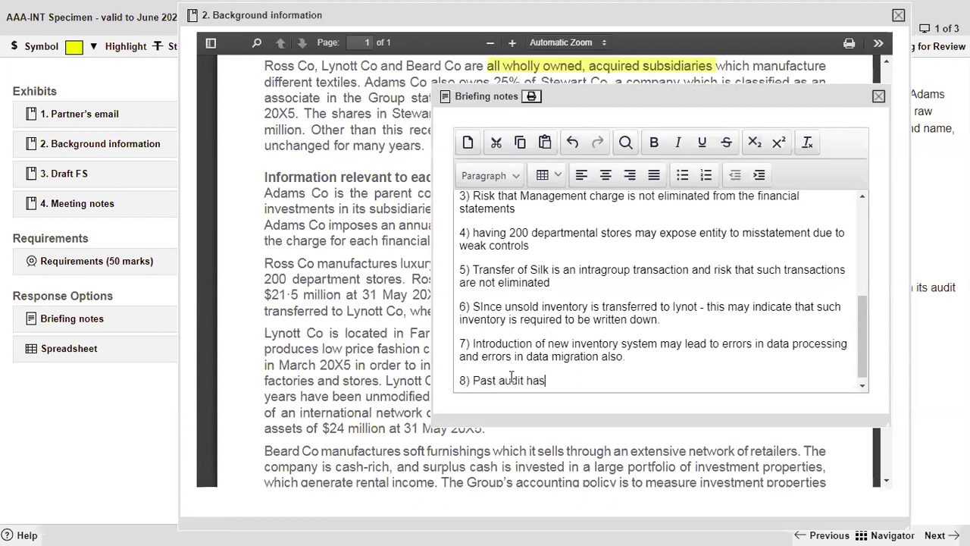
pyautogui.hotkey('shift', 'Up')
pyautogui.tripleClick(512, 377)
pyautogui.press('BackSpace')
pyautogui.write('a')
pyautogui.write('udit has alway')
pyautogui.write('s been perform')
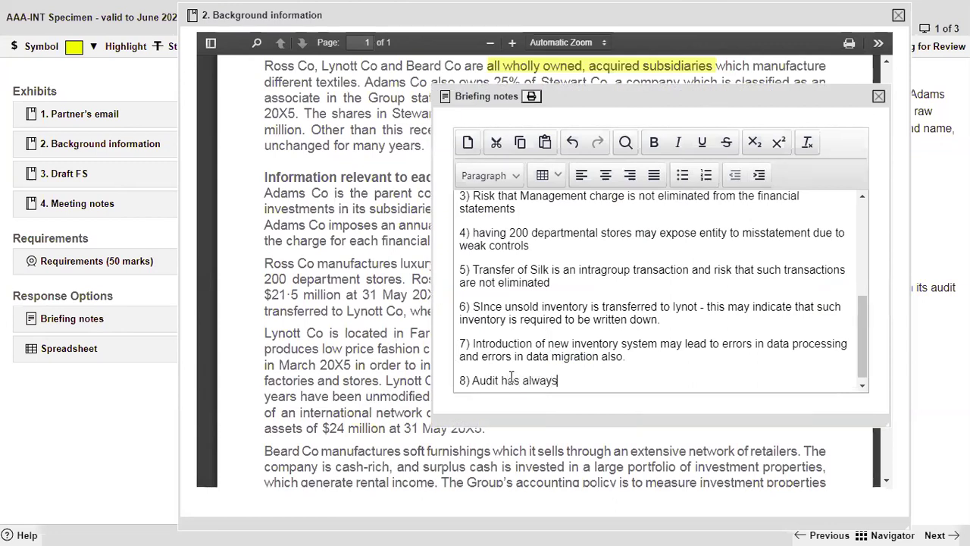
pyautogui.write('ed b')
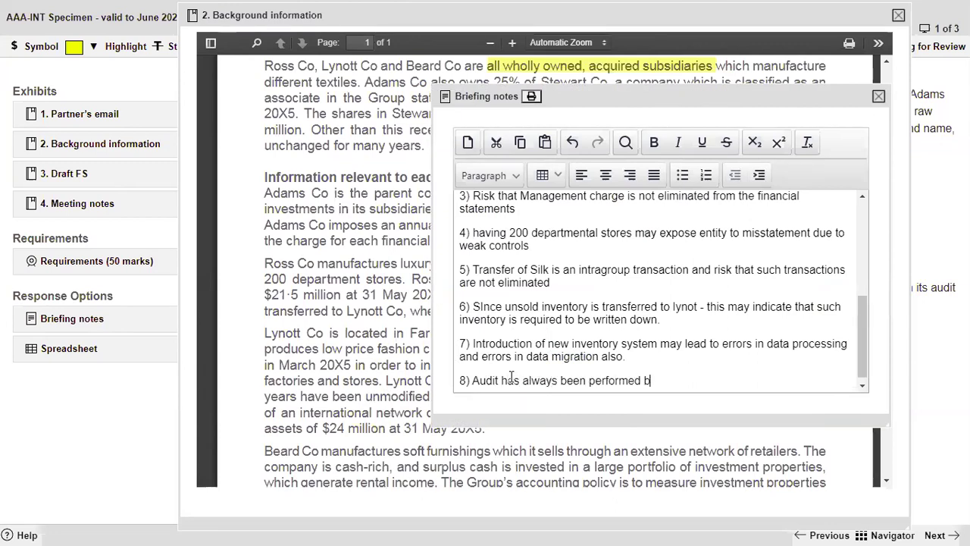
pyautogui.write('y claption and')
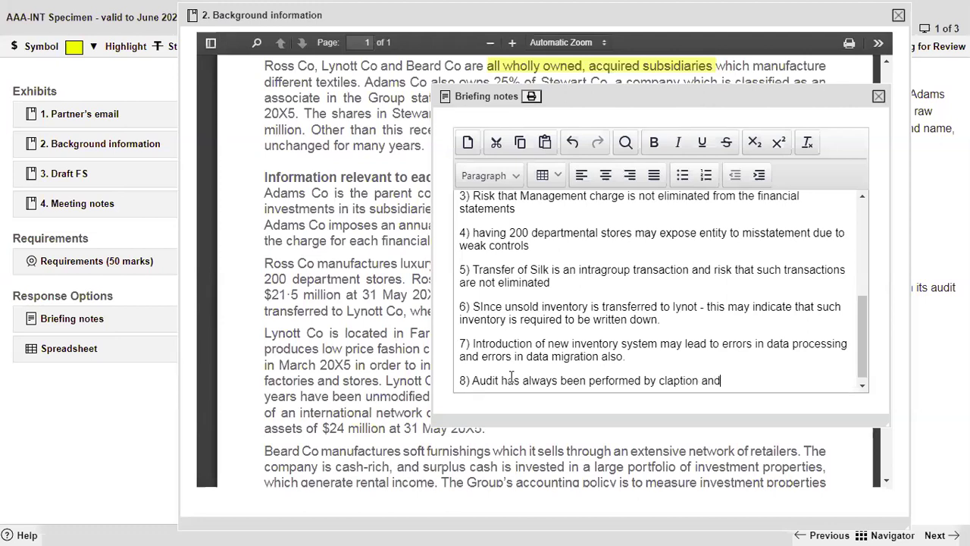
pyautogui.write(' has always ')
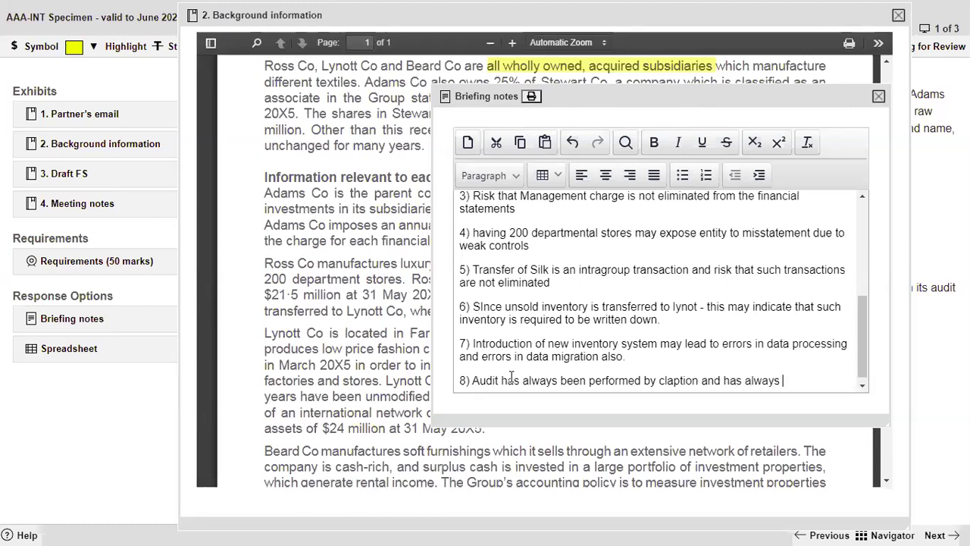
pyautogui.write('resulted in ')
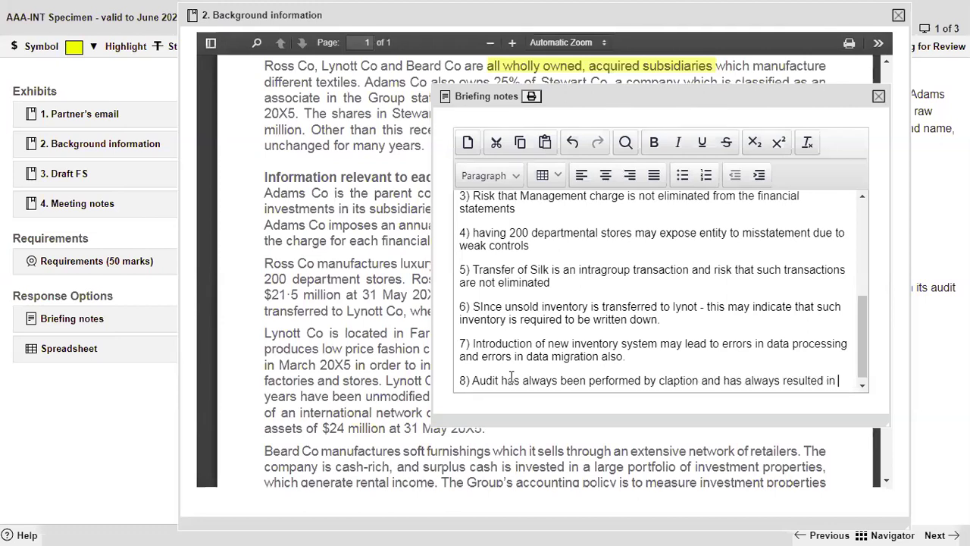
pyautogui.write('unmodified opinions')
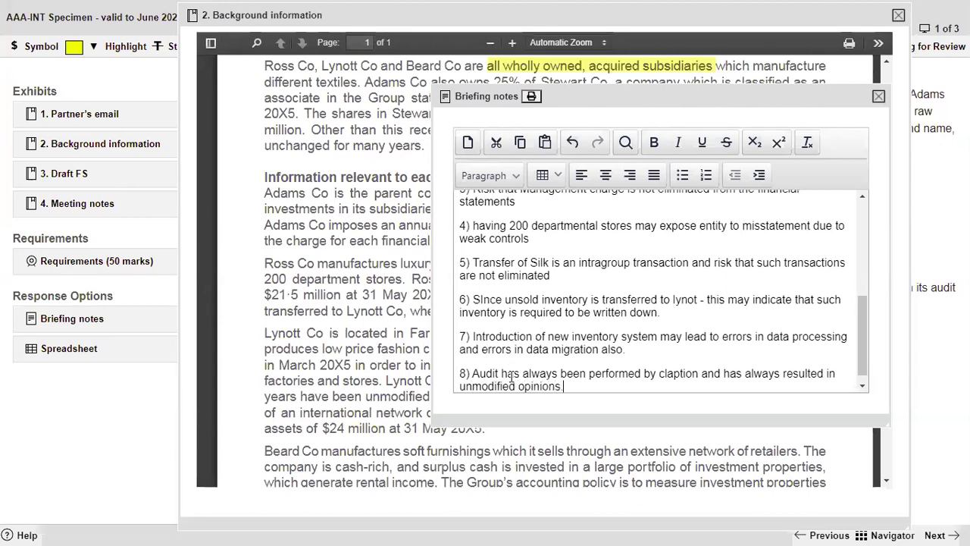
# Consult the Beard Co paragraph, add "9) Risk of incorrect measurement of investment properties" to the briefing notes and start item "10)".
pyautogui.press('Return')
pyautogui.write('9)')
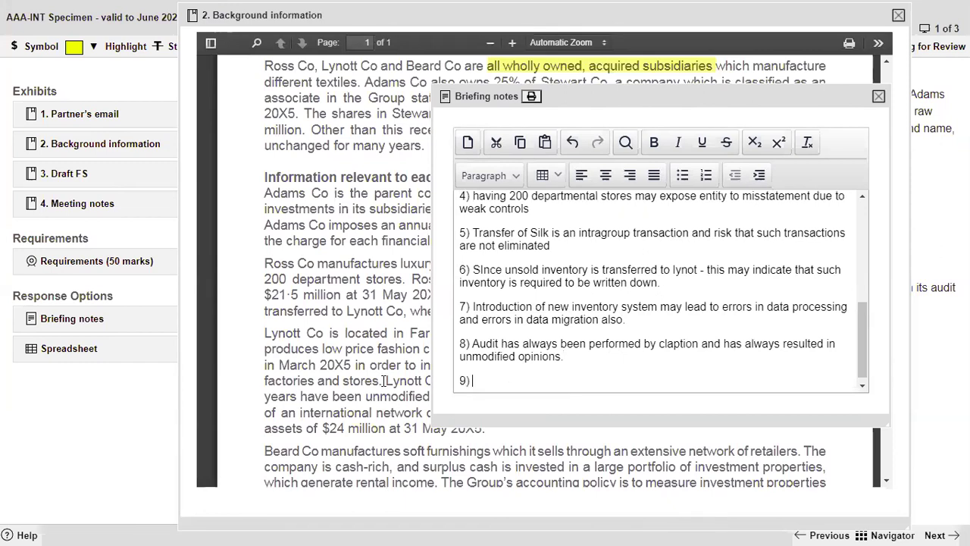
pyautogui.click(385, 380)
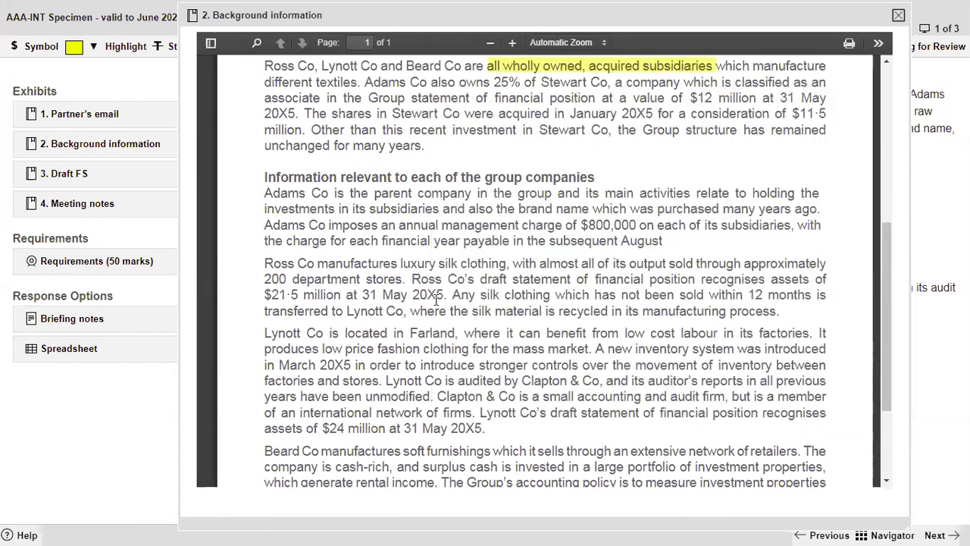
pyautogui.scroll(-1, 431, 302)
pyautogui.scroll(-3, 417, 311)
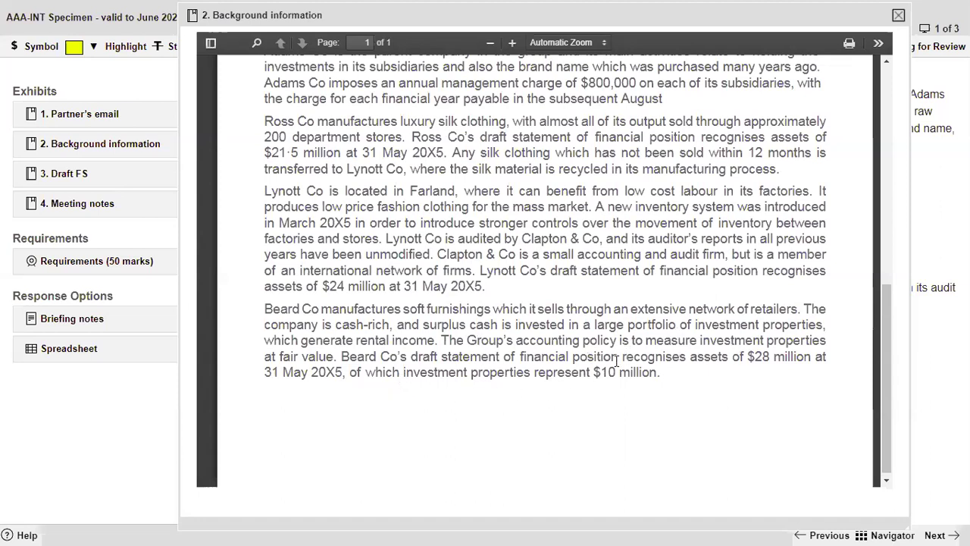
pyautogui.click(60, 320)
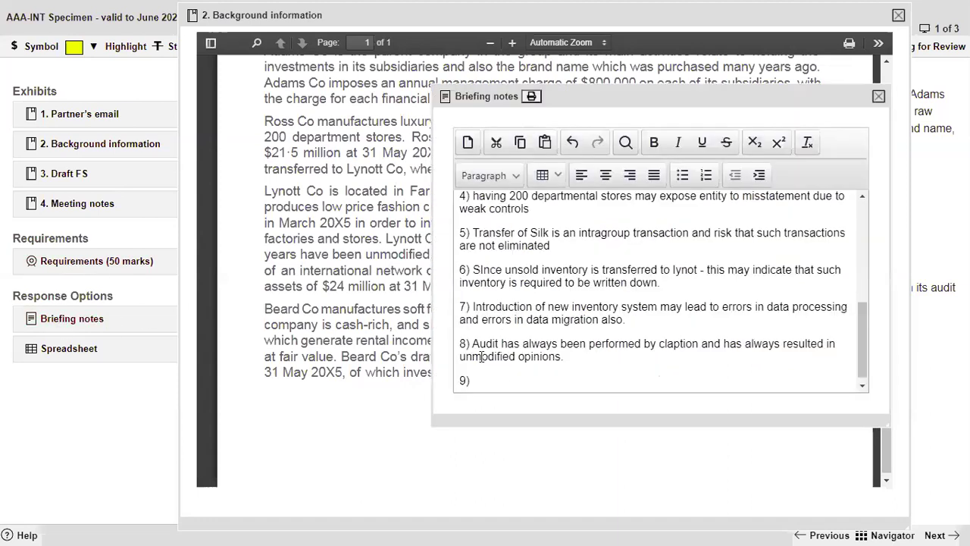
pyautogui.write('Risk of incorrect me')
pyautogui.write('asurement of in')
pyautogui.write('v')
pyautogui.write('ve')
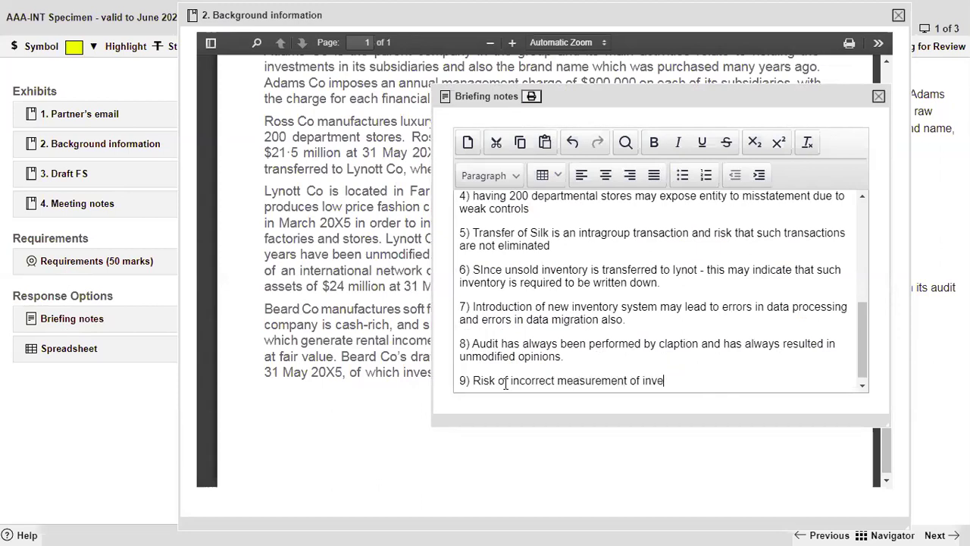
pyautogui.write('stment properties')
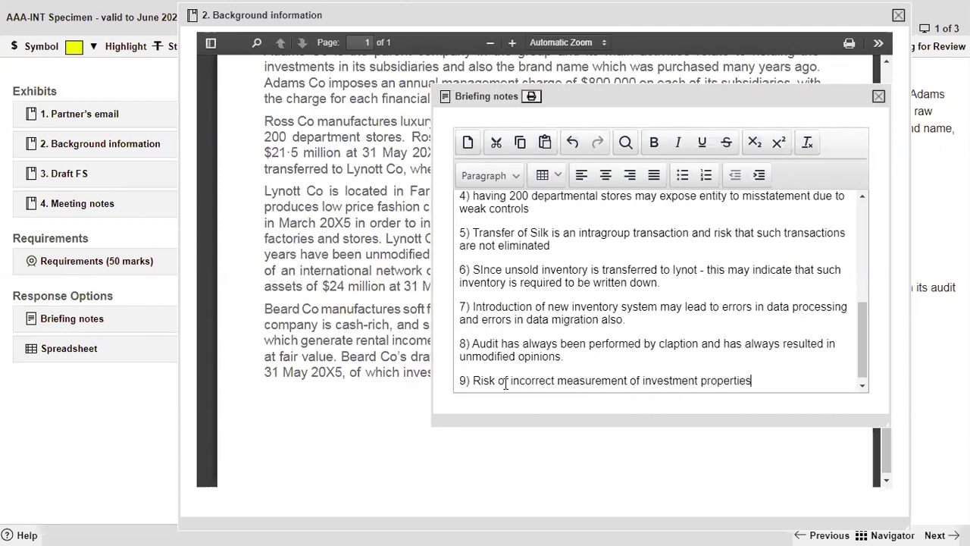
pyautogui.press('Return')
pyautogui.write('10')
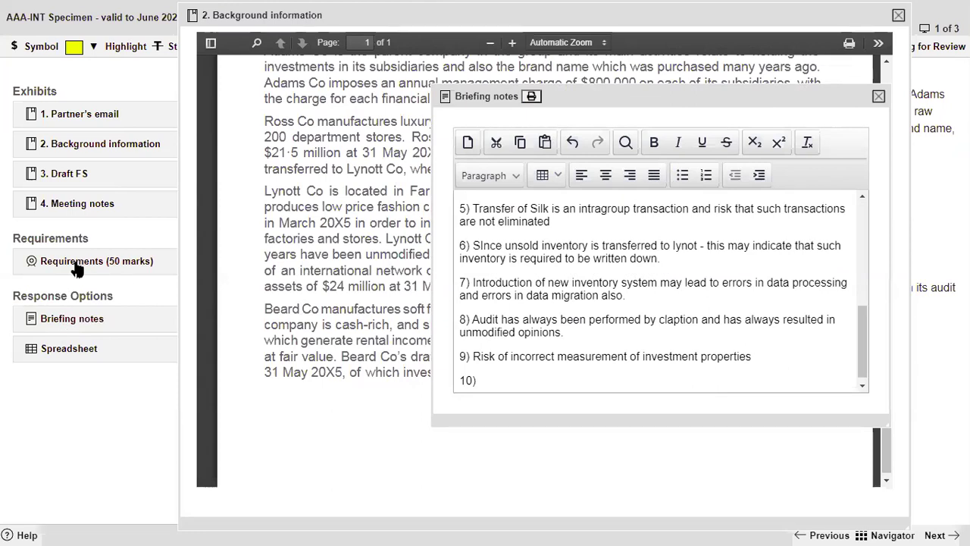
# Open the Meeting notes exhibit, then enlarge and reposition its window to read the recent publicity and systems and accounting policies sections.
pyautogui.click(100, 185)
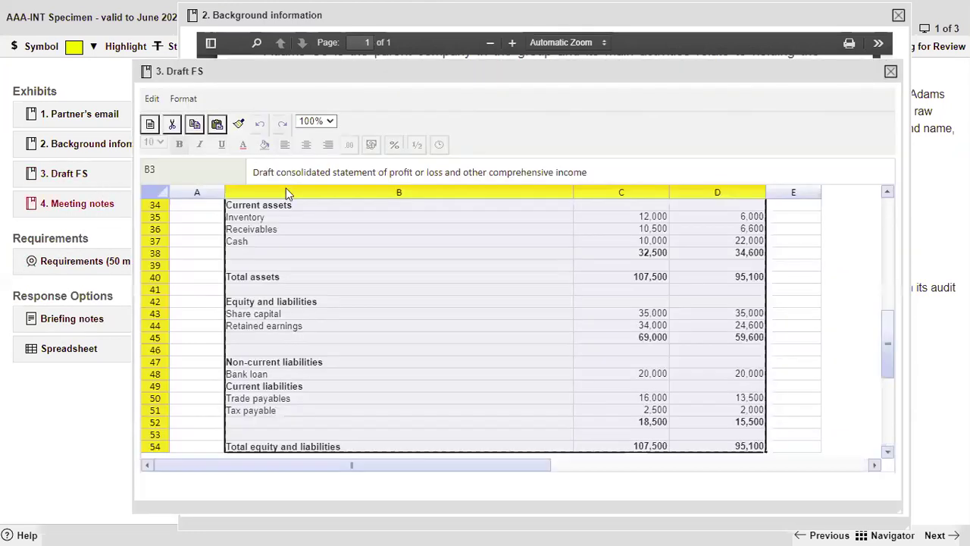
pyautogui.click(890, 70)
pyautogui.click(82, 207)
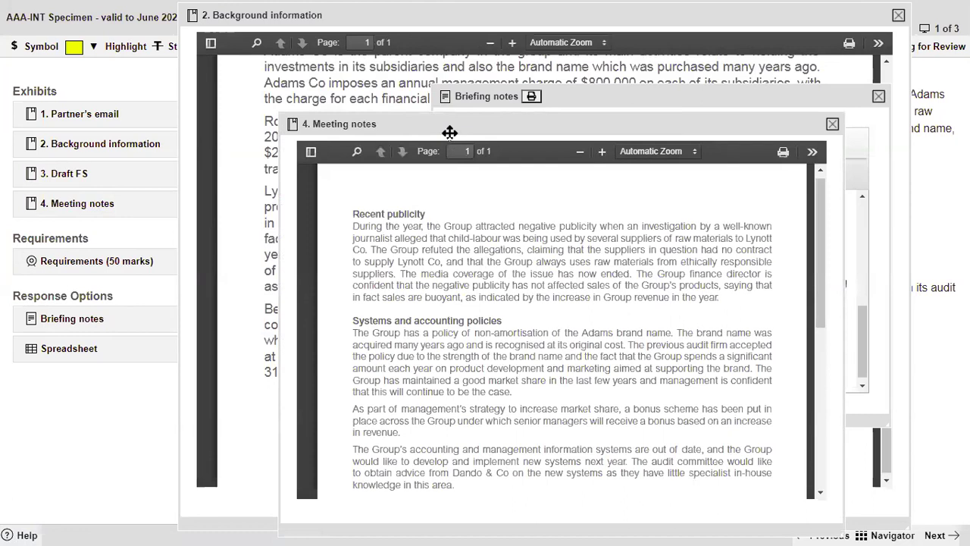
pyautogui.moveTo(490, 125); pyautogui.dragTo(402, 40)
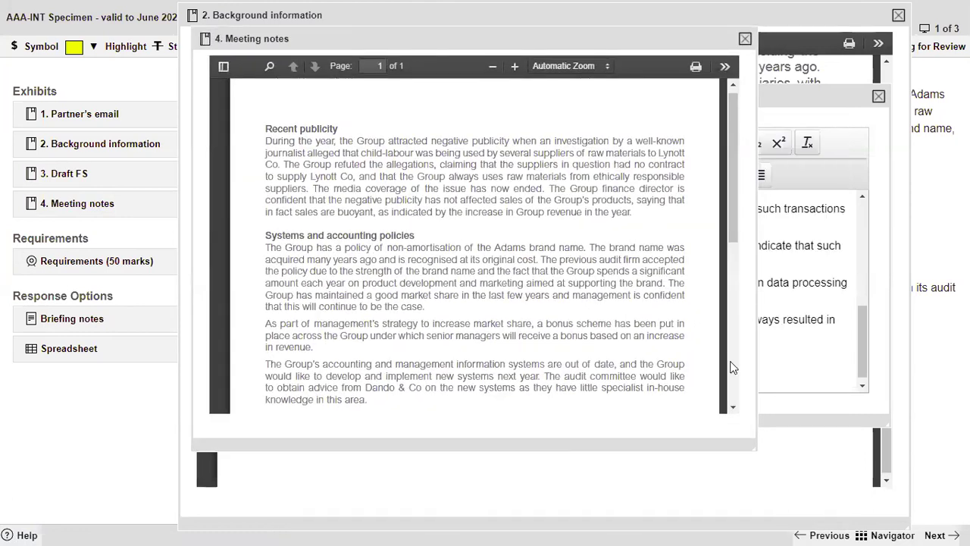
pyautogui.moveTo(871, 498); pyautogui.dragTo(966, 474)
pyautogui.moveTo(579, 47); pyautogui.dragTo(428, 22)
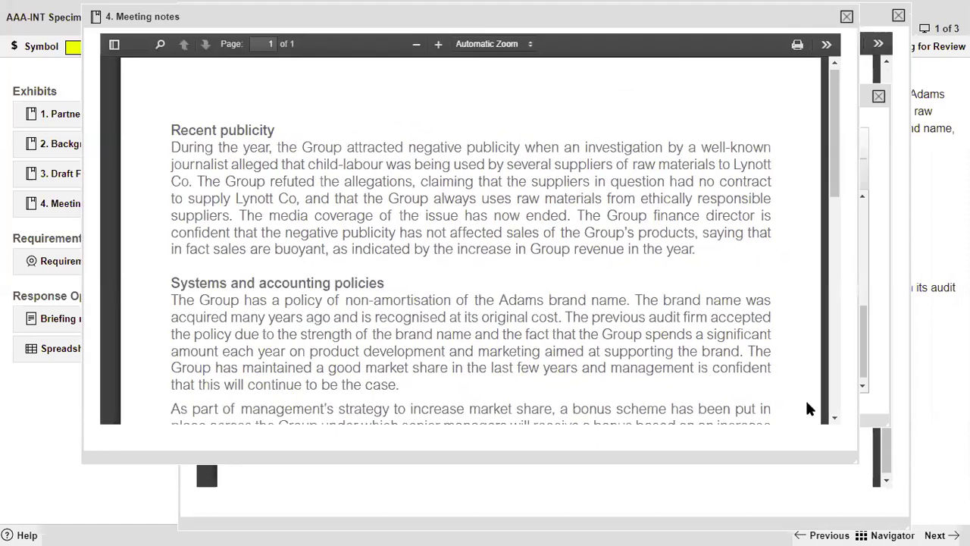
pyautogui.moveTo(829, 467); pyautogui.dragTo(887, 474)
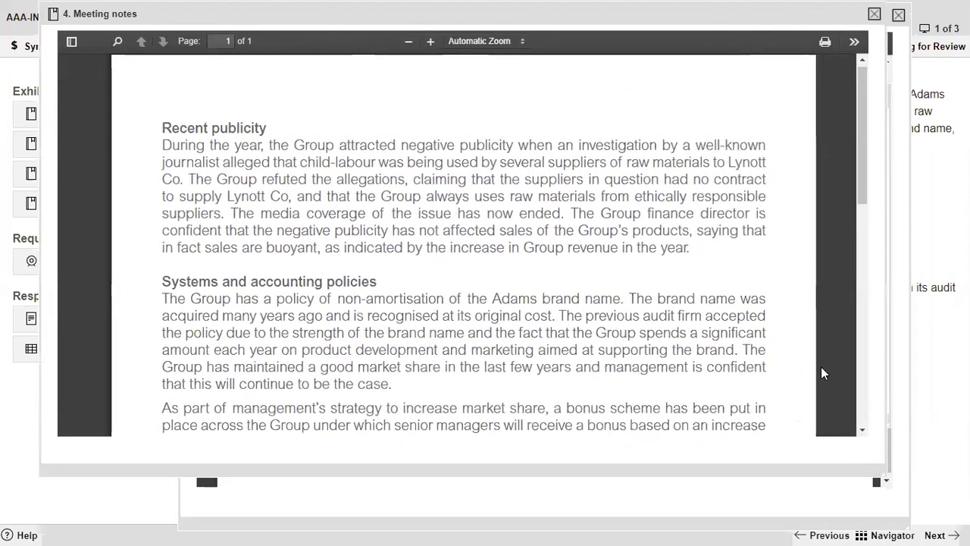
pyautogui.moveTo(232, 9); pyautogui.dragTo(309, 16)
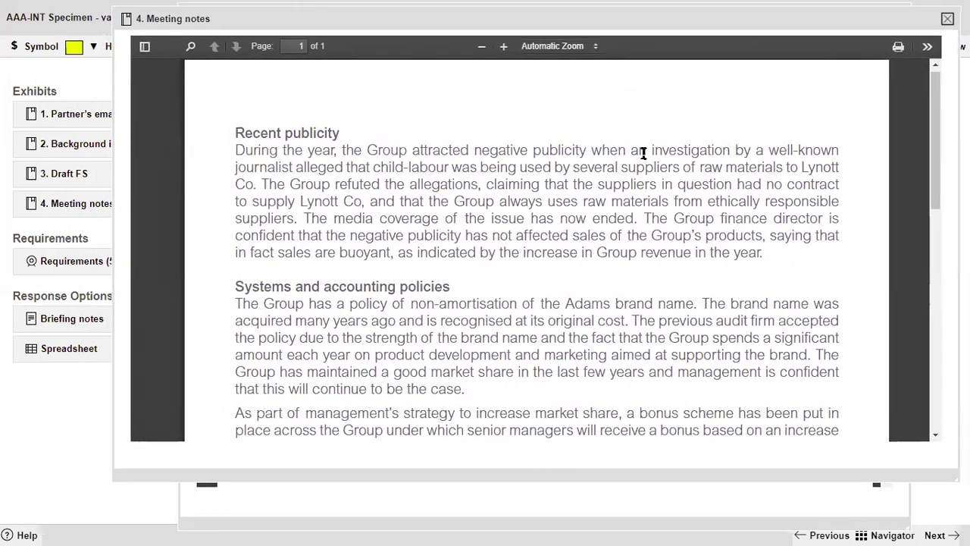